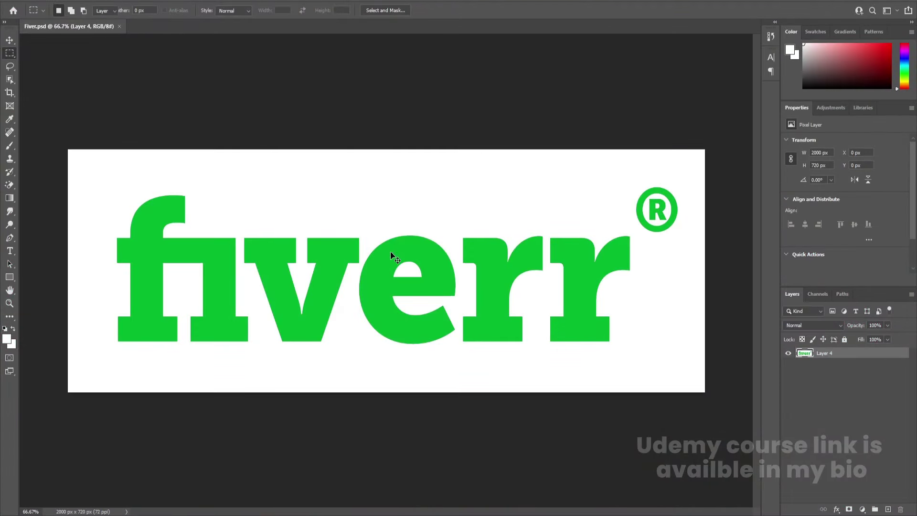
Switch from the Rectangular Marquee to the Move tool in Fiverr.psd.
key("v")
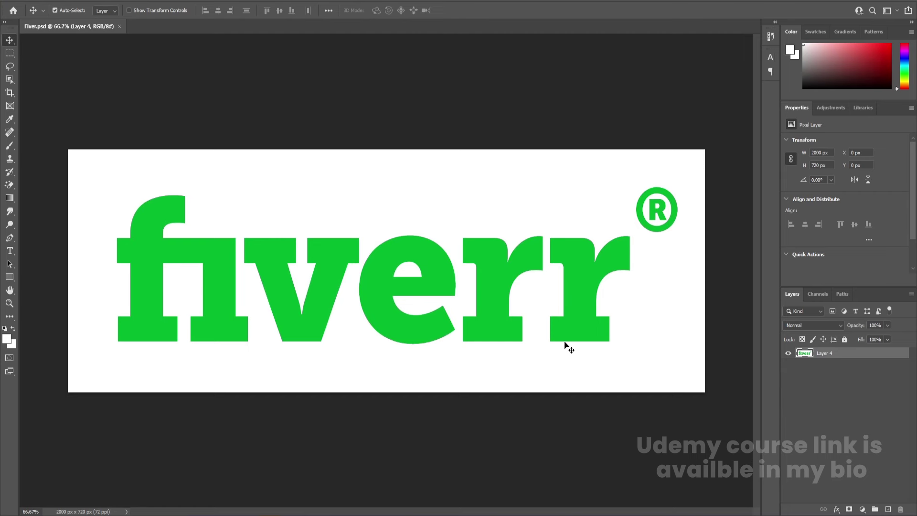
left_click(113, 1)
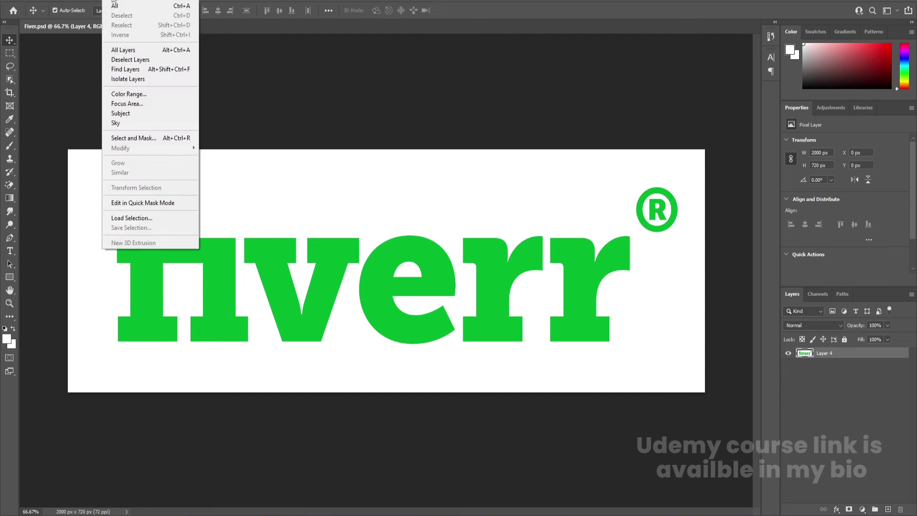
left_click(128, 96)
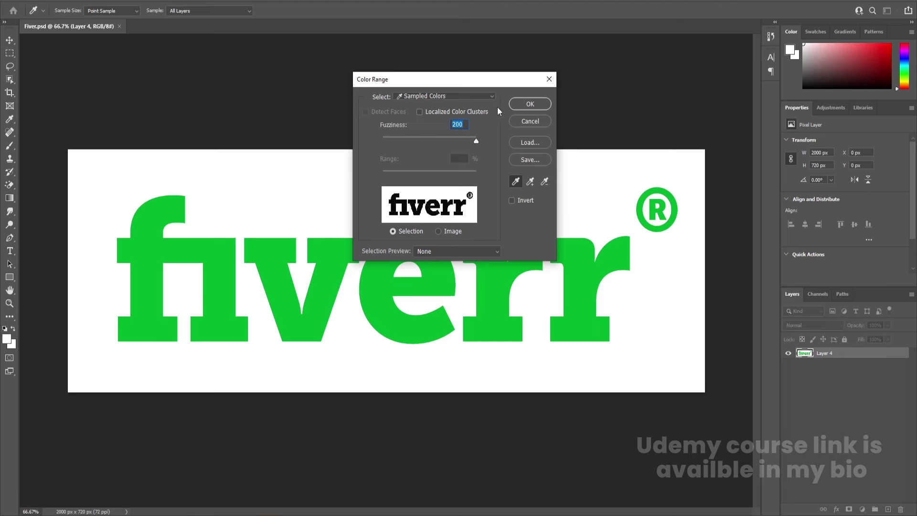
left_click(511, 105)
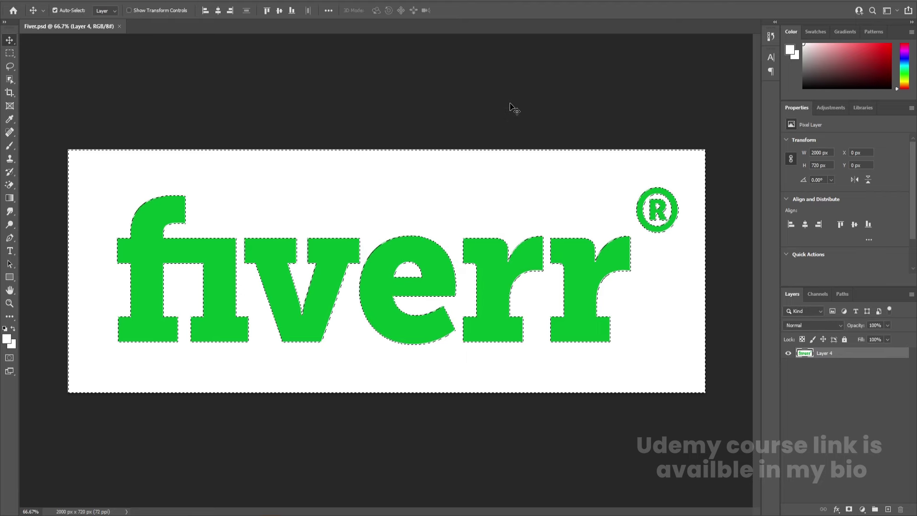
key("ctrl")
key("Delete")
key("ctrl+d")
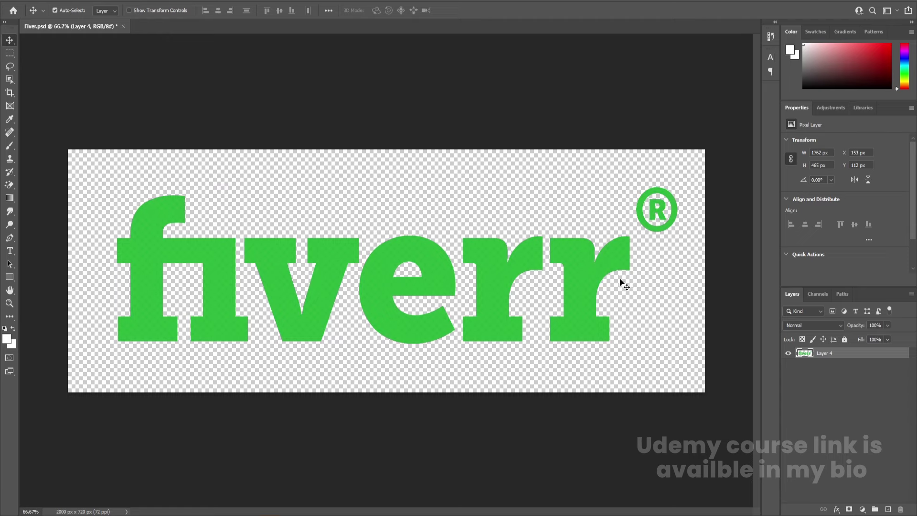
scroll(589, 299, "up", 2)
scroll(588, 297, "up", 2)
scroll(608, 292, "up", 4)
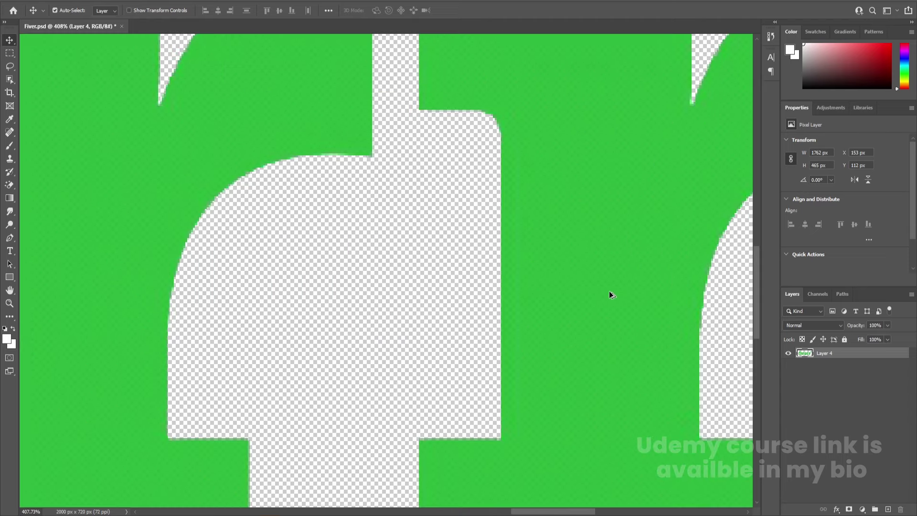
scroll(588, 288, "up", 1)
scroll(588, 306, "down", 2)
scroll(588, 306, "down", 2)
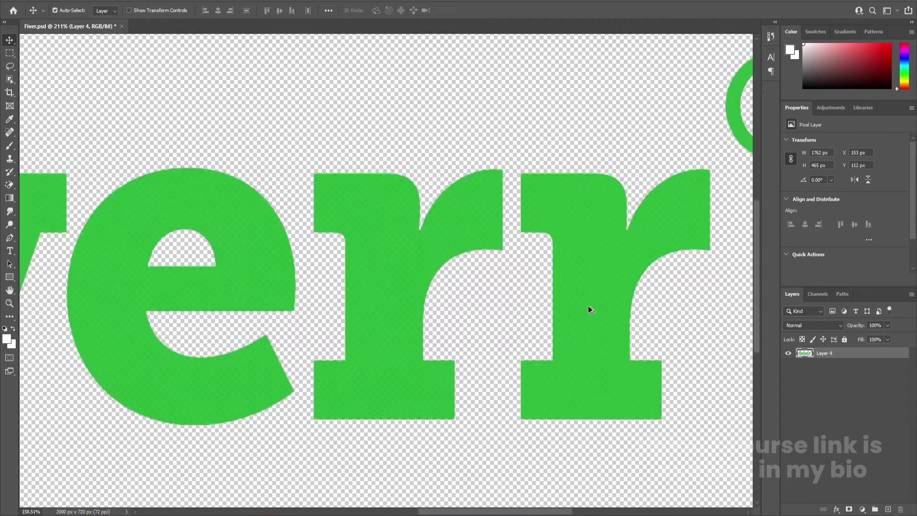
scroll(588, 306, "down", 1)
scroll(588, 305, "down", 1)
key("ctrl+shift+i")
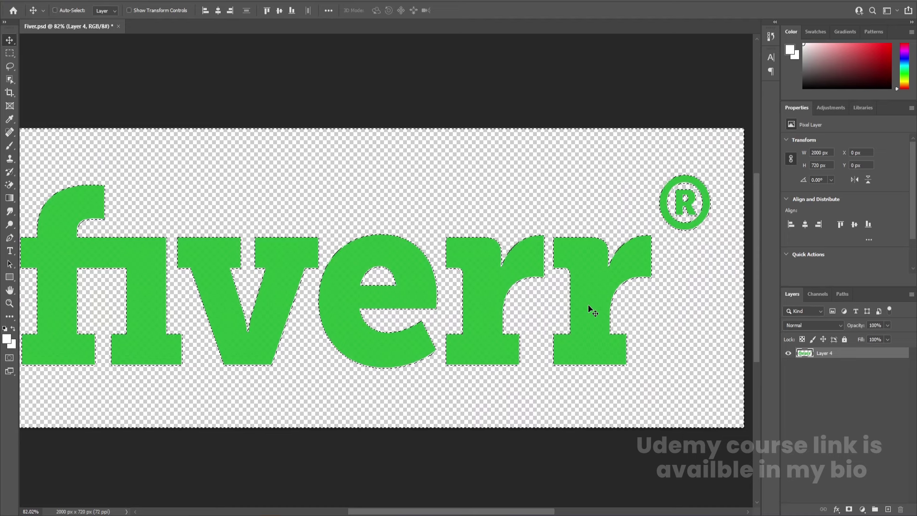
key("alt+BackSpace")
key("ctrl+d")
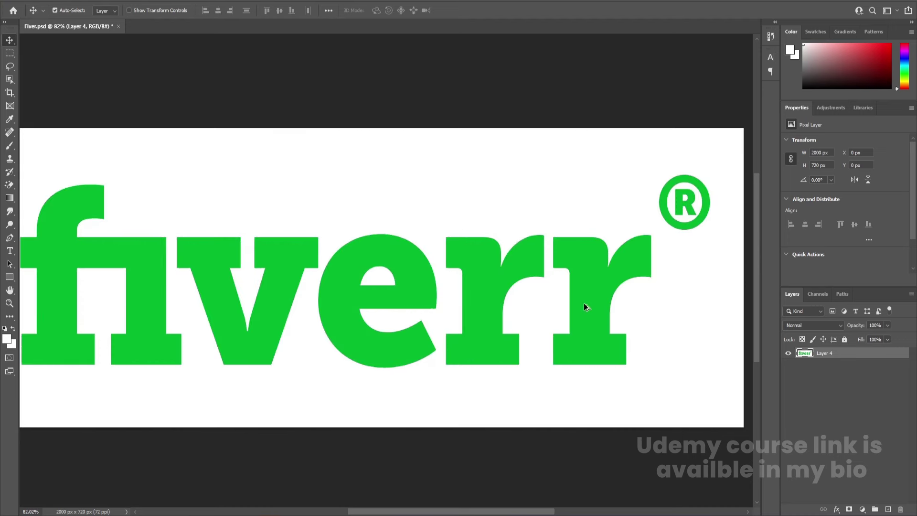
scroll(584, 302, "down", 1)
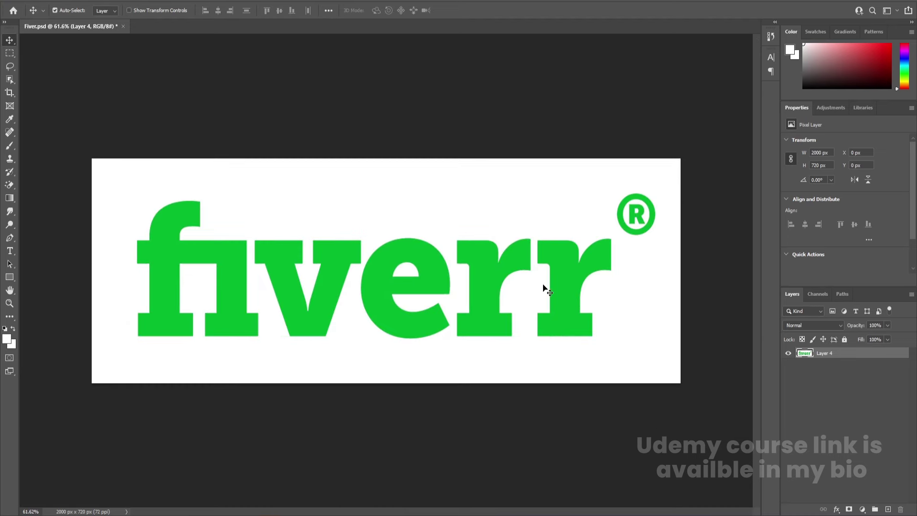
Select the white background with Color Range at Fuzziness 170, delete it, and deselect.
left_click(123, 2)
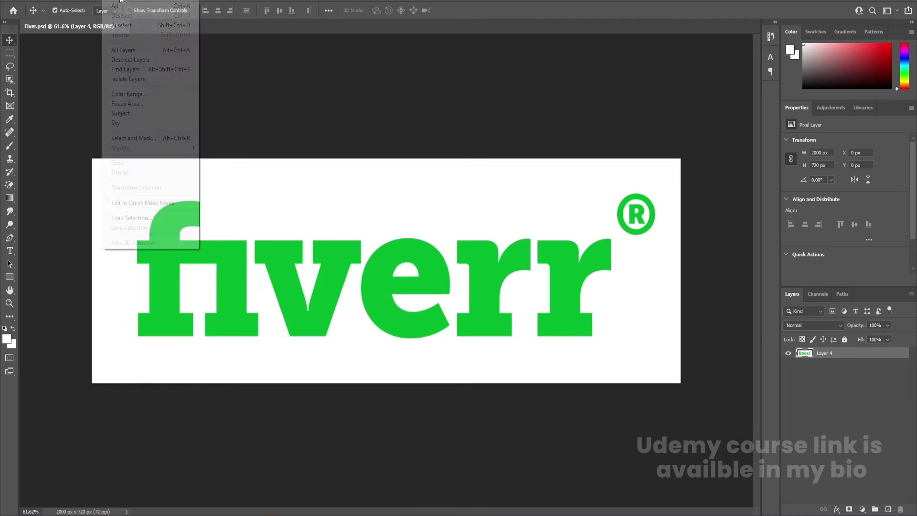
left_click(137, 95)
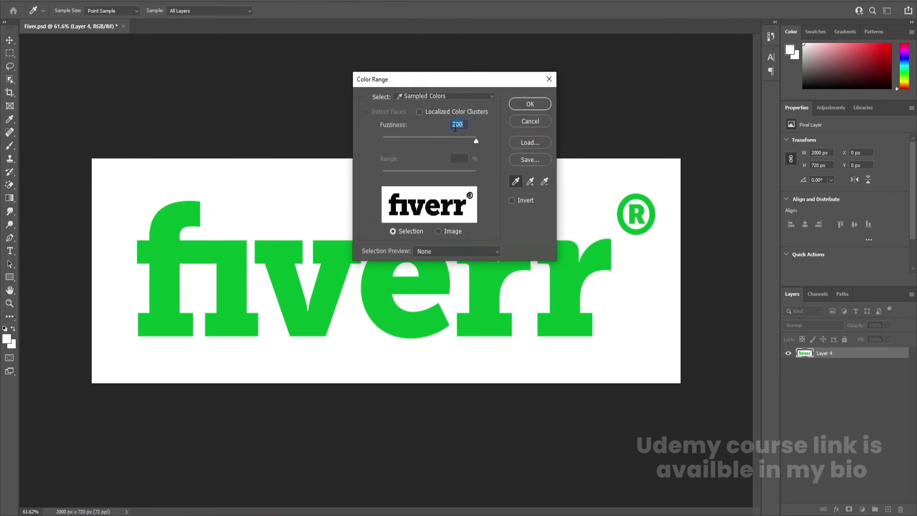
type("170")
left_click(531, 107)
key("Delete")
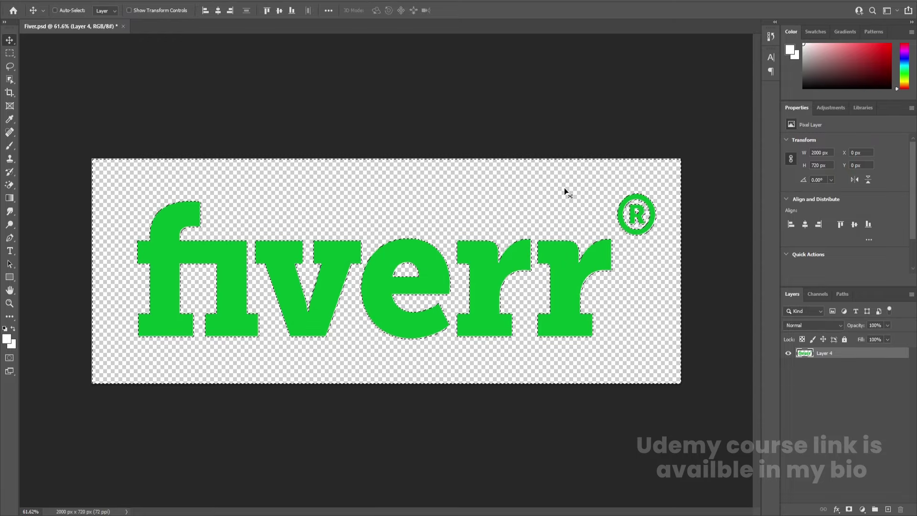
key("ctrl+d")
scroll(442, 291, "up", 5)
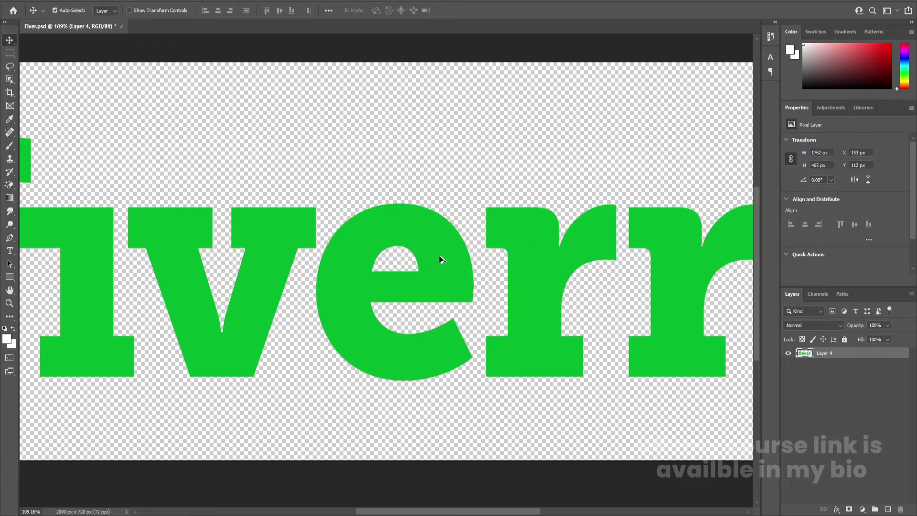
scroll(440, 251, "down", 2)
scroll(440, 251, "down", 1)
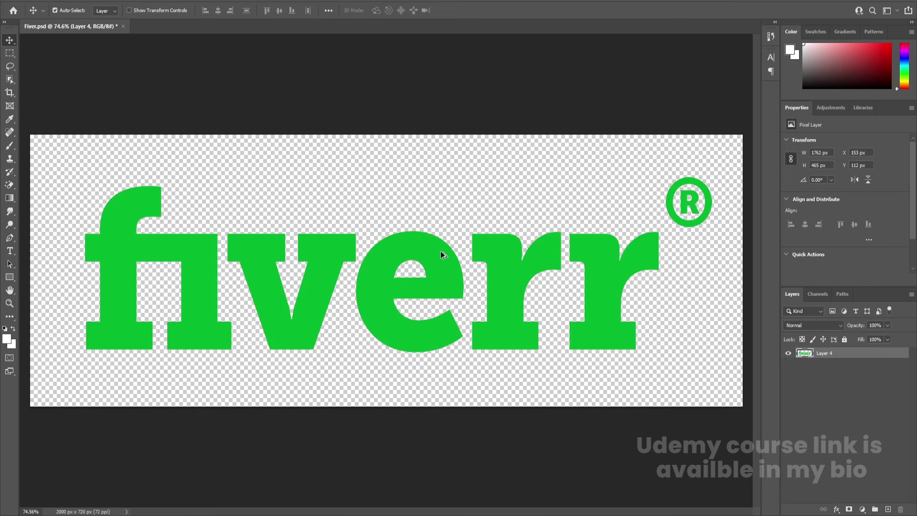
scroll(477, 319, "down", 1)
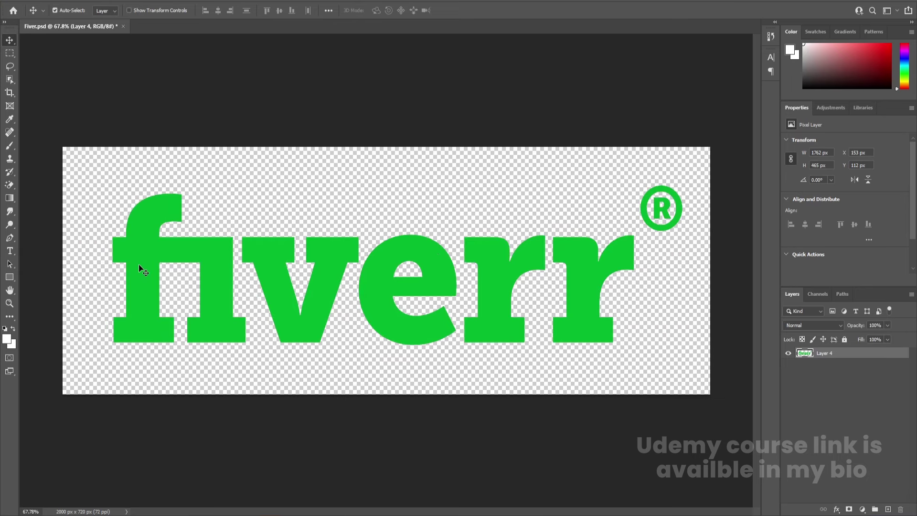
Cut the ® symbol onto a new Layer 5 and hide it.
left_click(9, 54)
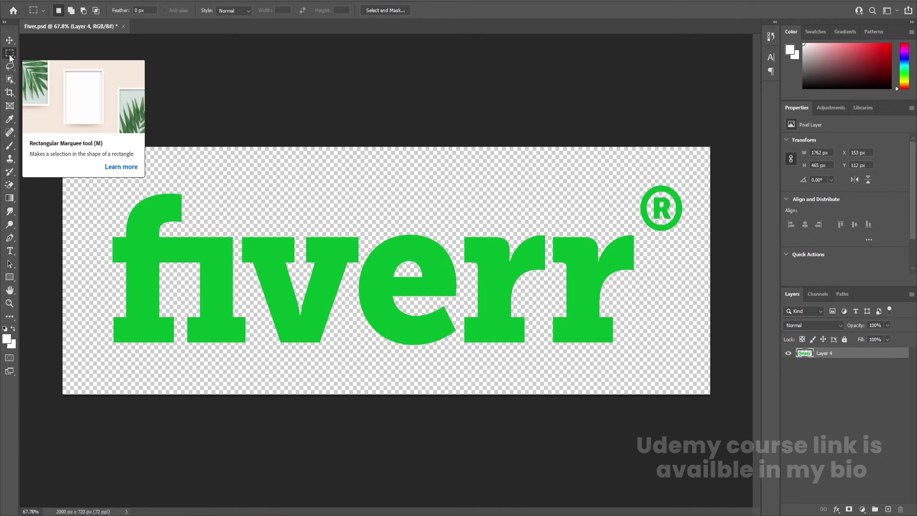
left_click_drag(630, 173, 691, 234)
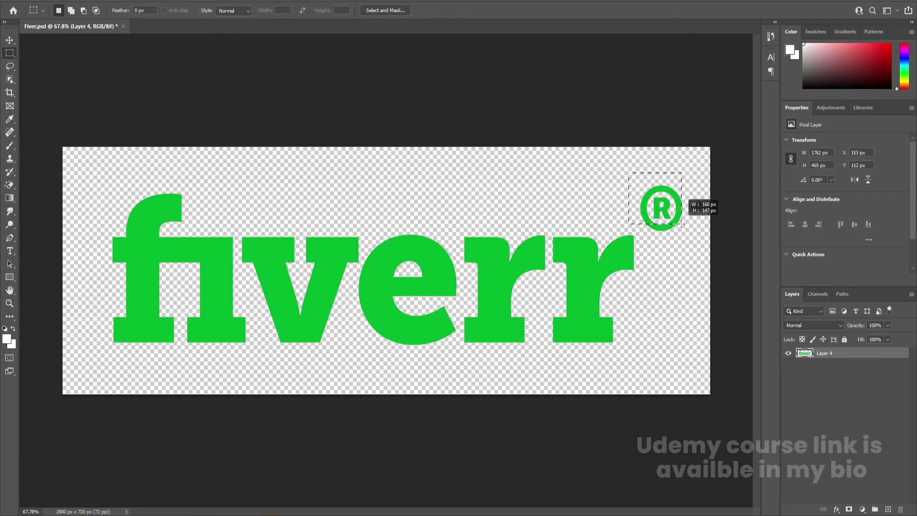
key("ctrl+x")
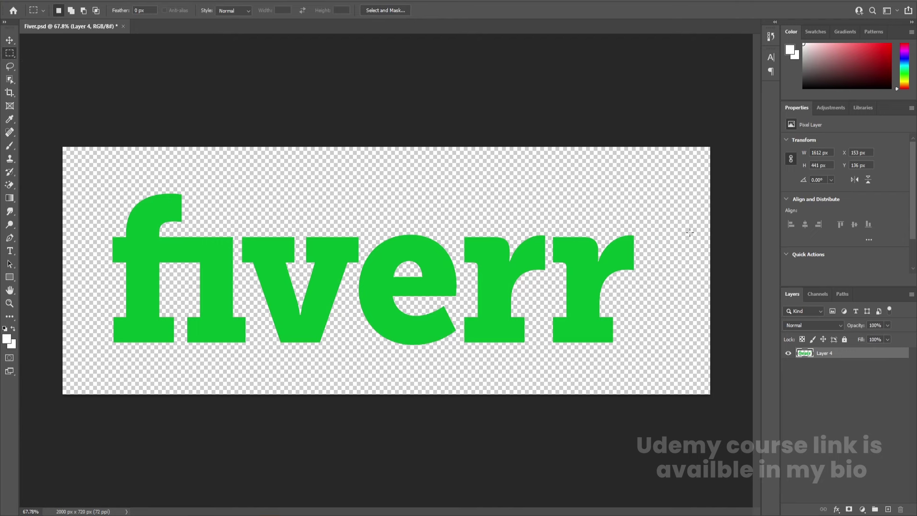
left_click(889, 508)
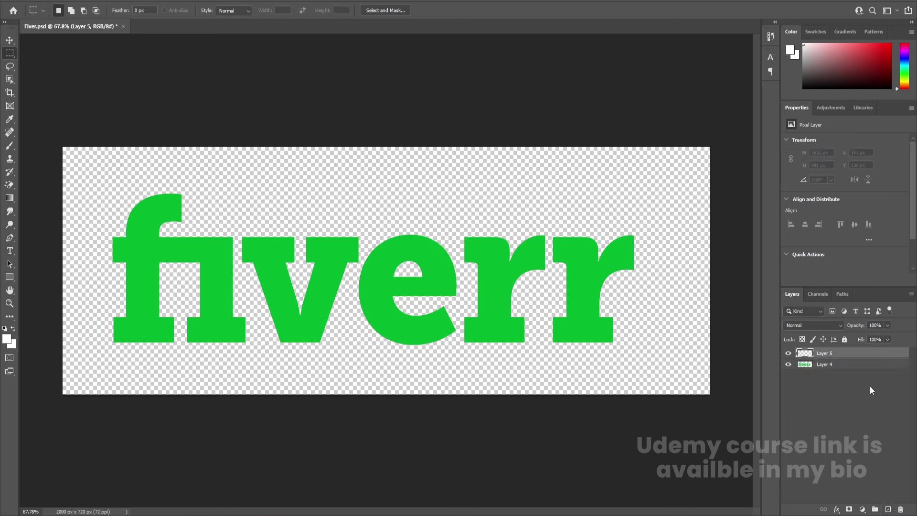
key("ctrl+v")
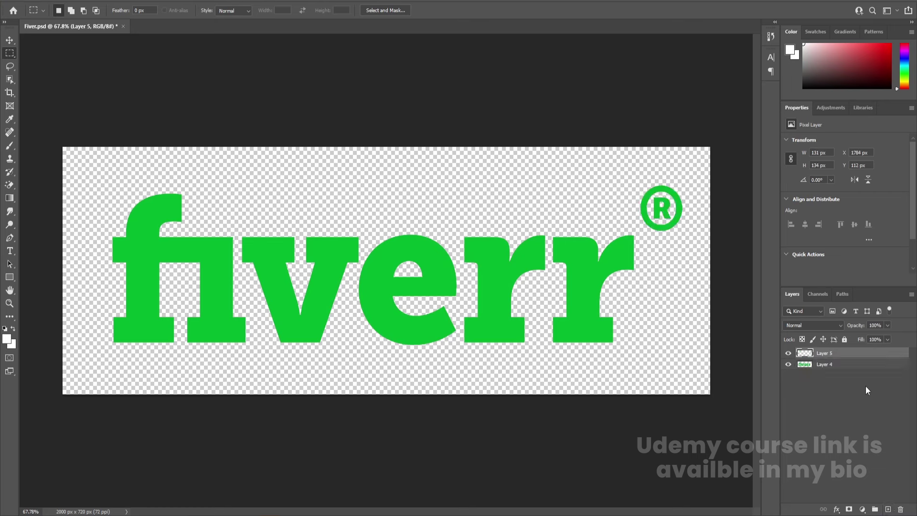
key("Num_Lock")
left_click(789, 354)
Cut the last r from Layer 4 onto a new Layer 6 and hide it.
left_click(817, 365)
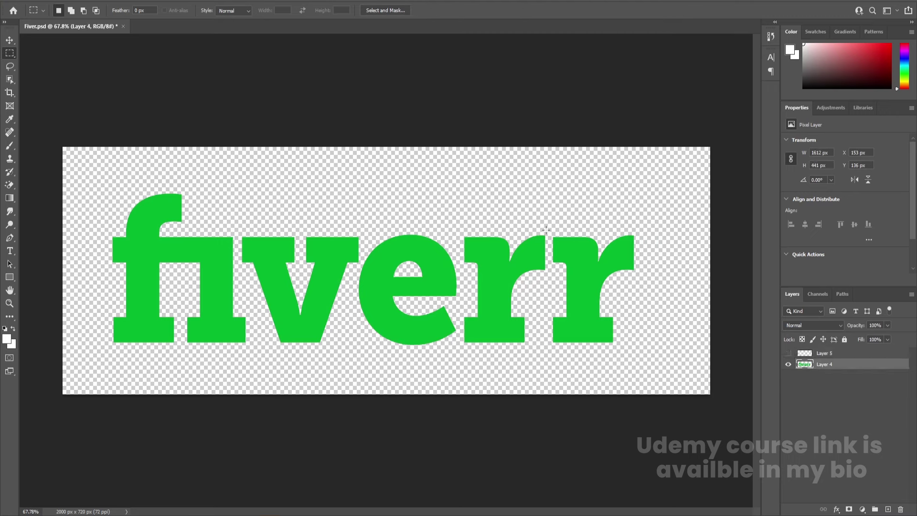
left_click_drag(550, 224, 659, 351)
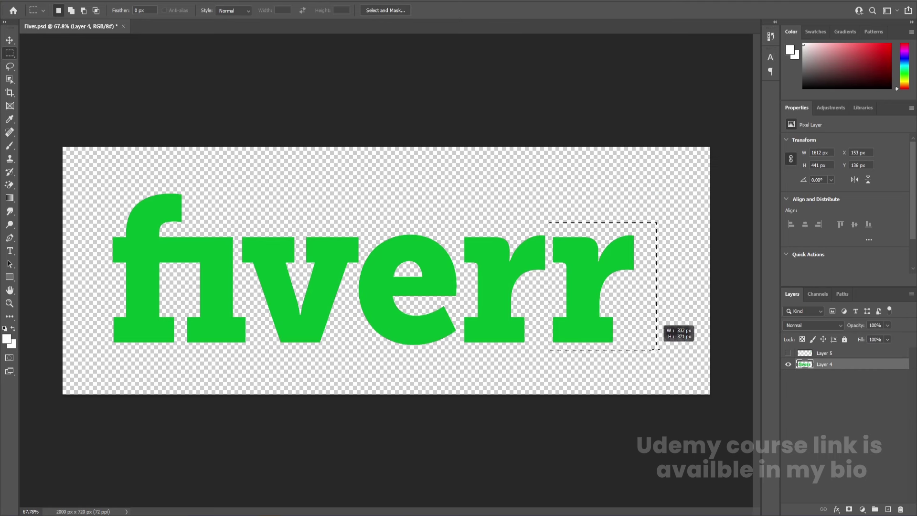
key("Delete")
key("ctrl+d")
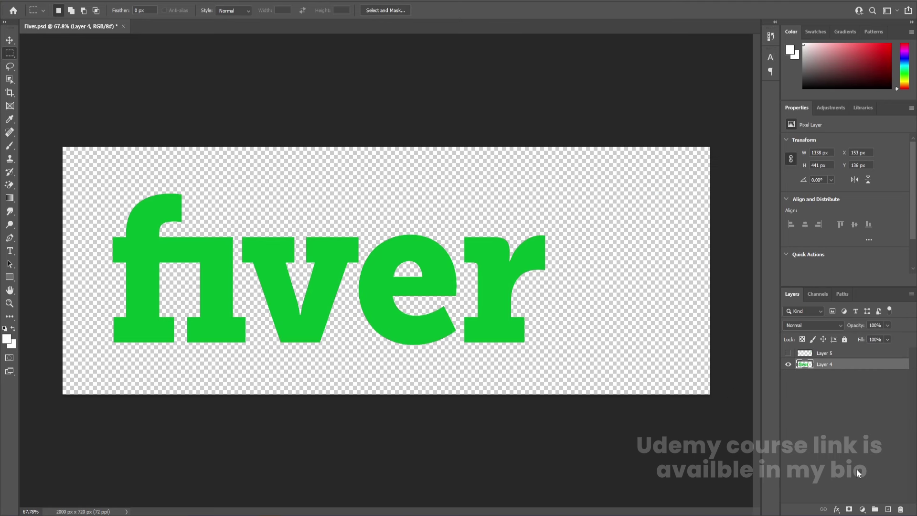
left_click(888, 509)
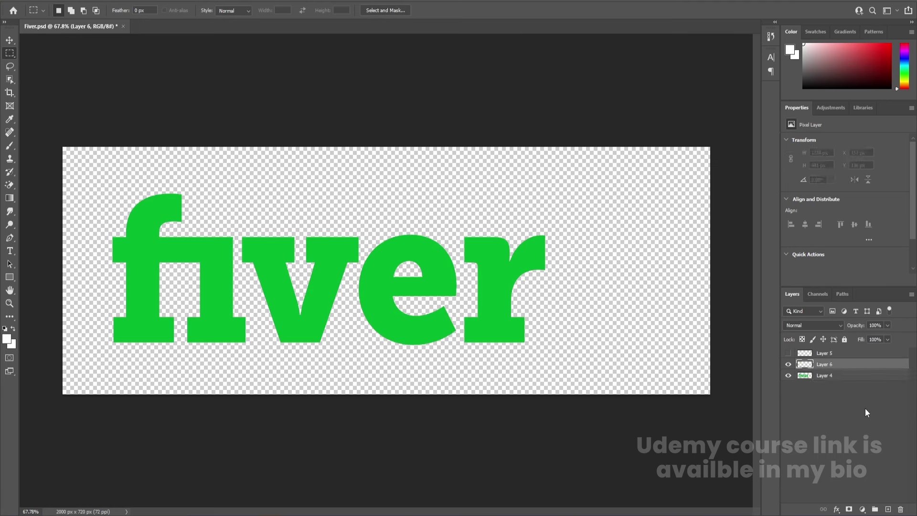
key("ctrl+v")
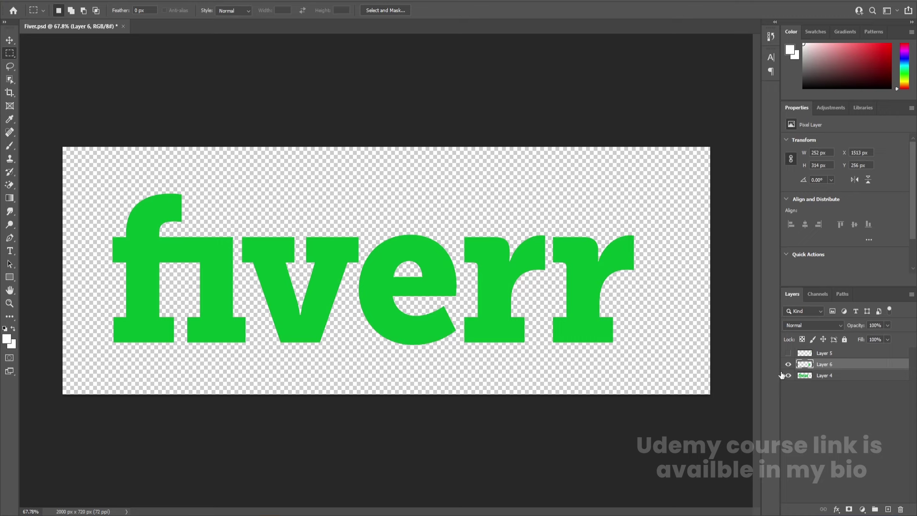
left_click(790, 366)
Cut the second r from Layer 4 onto a new layer, leaving 'five'.
left_click(807, 376)
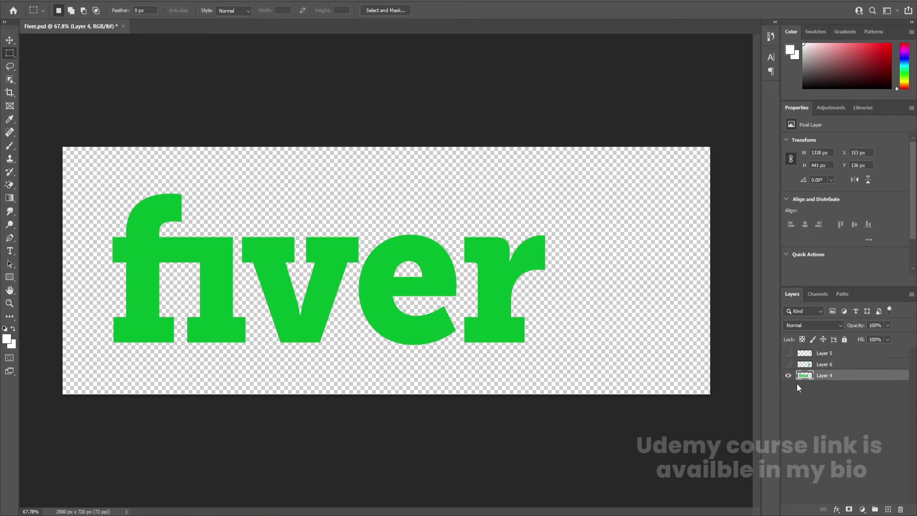
left_click_drag(463, 225, 569, 352)
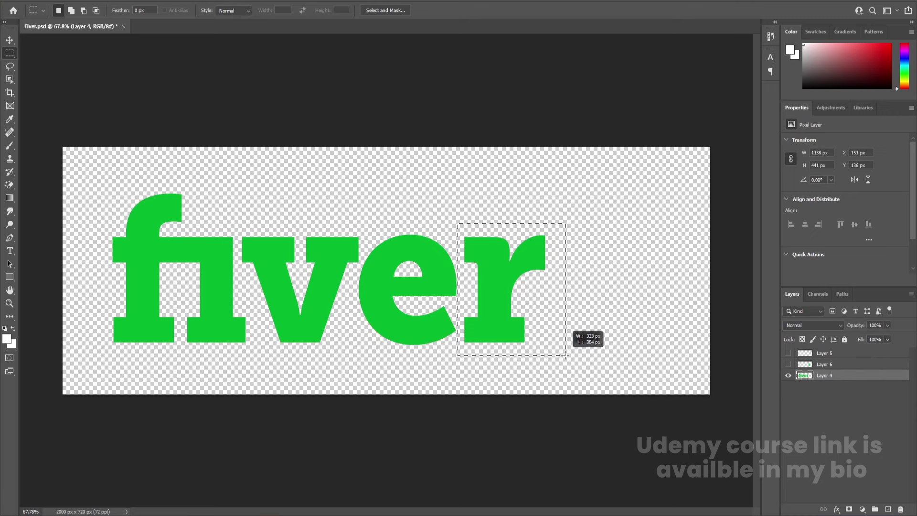
key("ctrl+x")
left_click(888, 509)
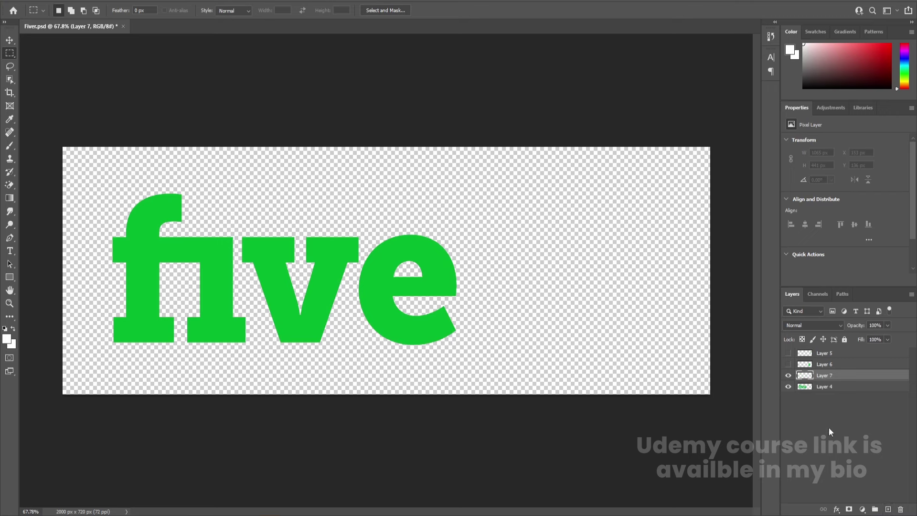
left_click(818, 388)
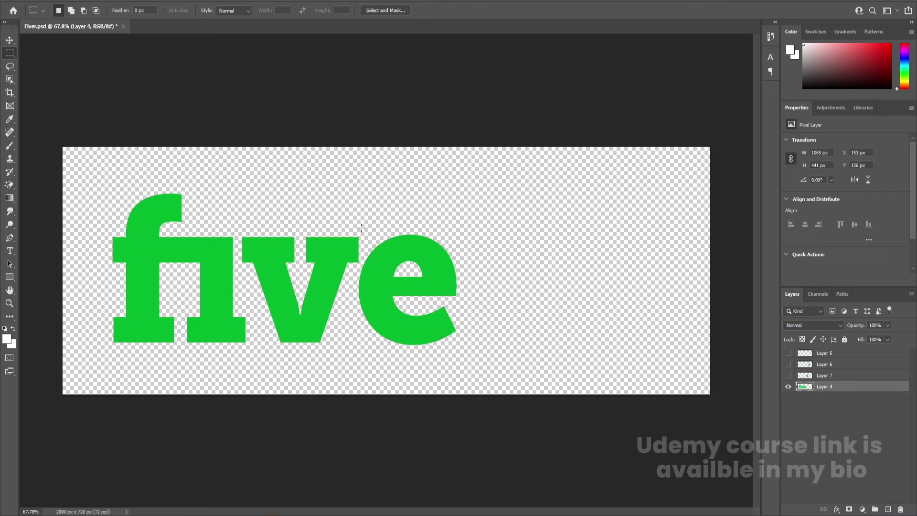
Trace a closed Pen path around the e of the wordmark.
mouse_move(361, 228)
left_mouse_down()
mouse_move(473, 361)
mouse_move(361, 227)
left_mouse_up()
left_click(367, 273)
key("p")
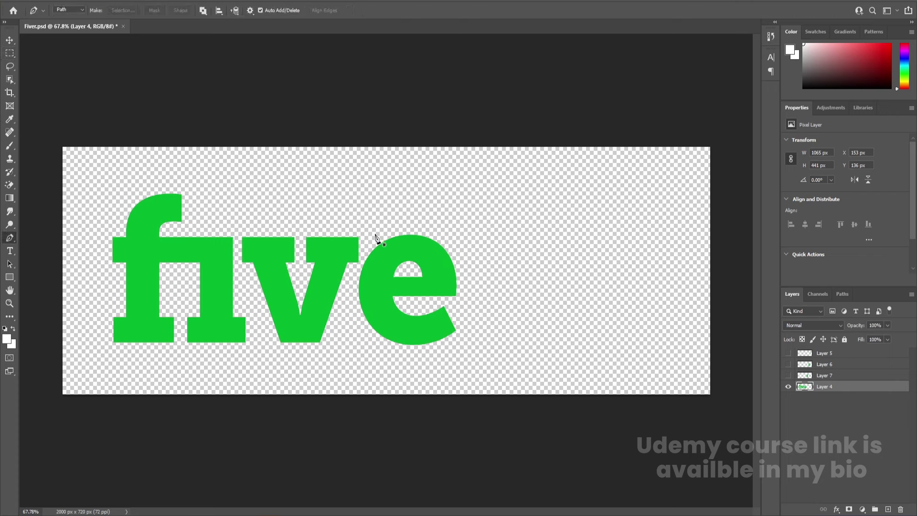
left_click(373, 233)
left_click(360, 263)
left_click(351, 296)
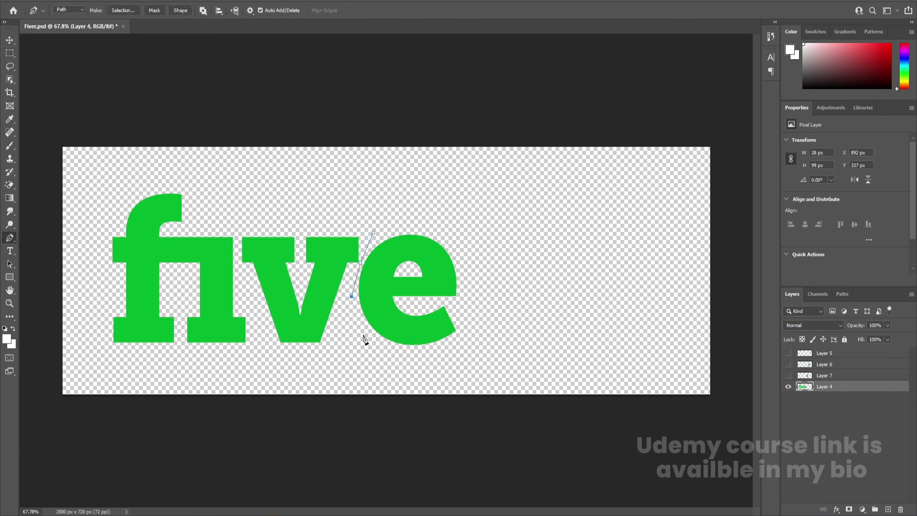
left_click(370, 362)
left_click(486, 379)
left_click(494, 260)
left_click(445, 185)
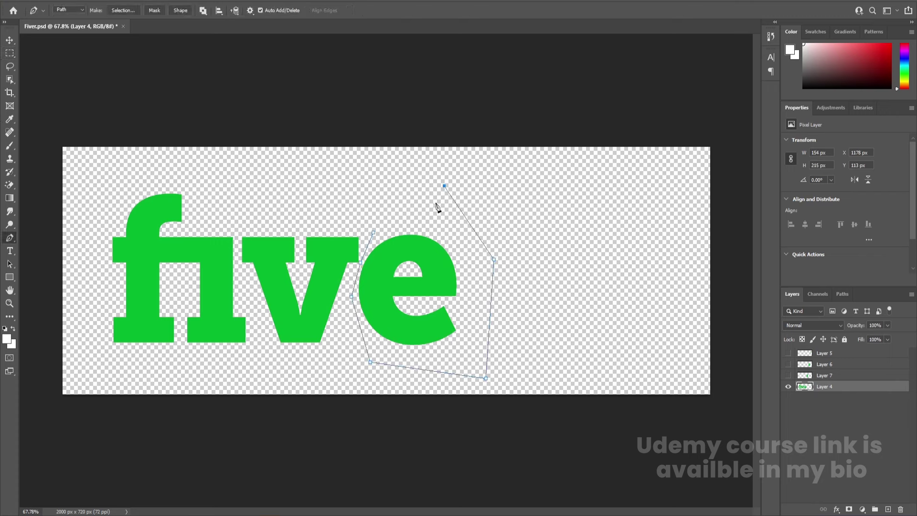
left_click(373, 233)
Convert the e path to a selection, cut it onto a new layer, and hide it.
key("ctrl+Return")
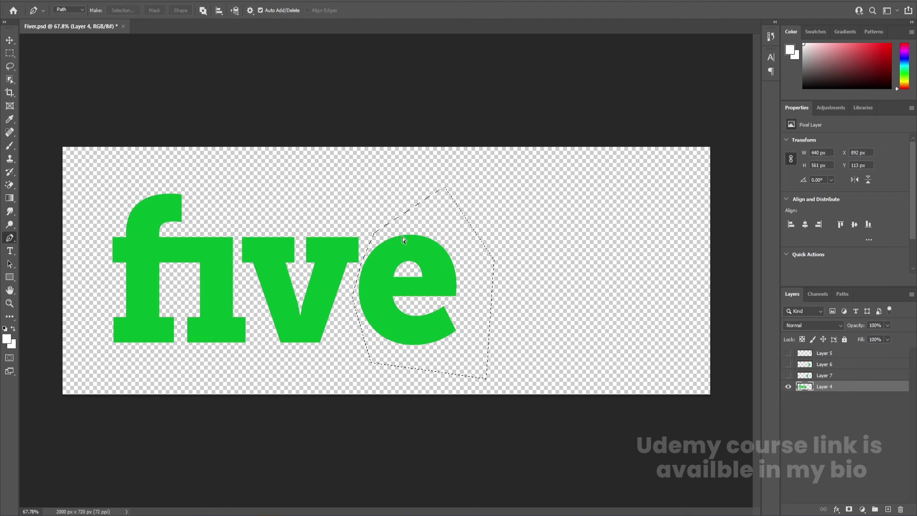
key("Delete")
key("ctrl+d")
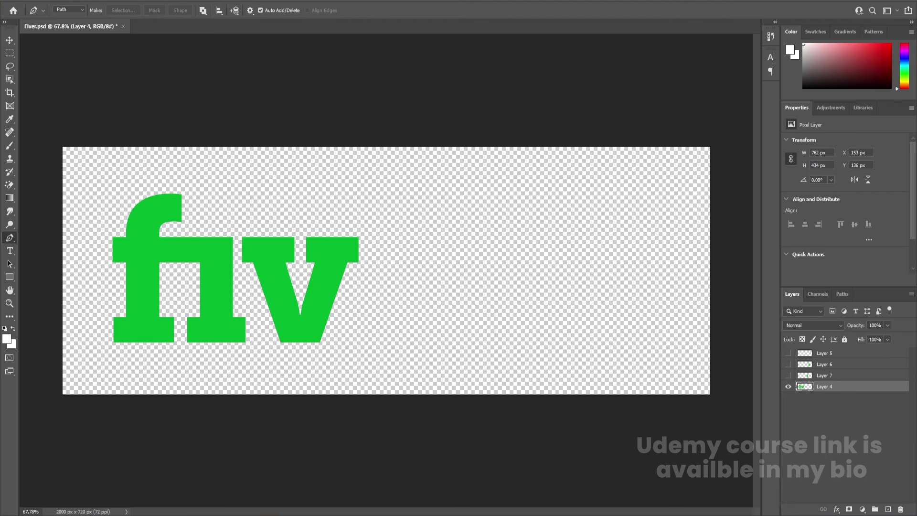
left_click(888, 509)
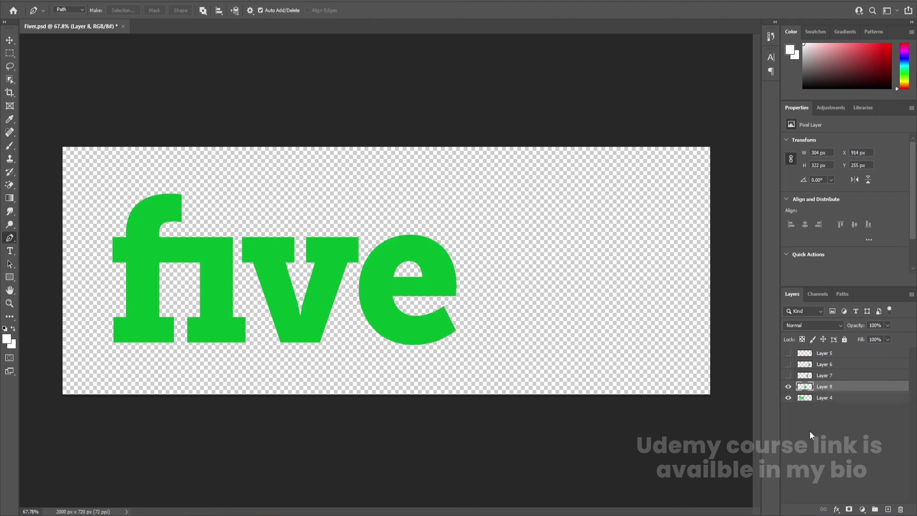
left_click(788, 387)
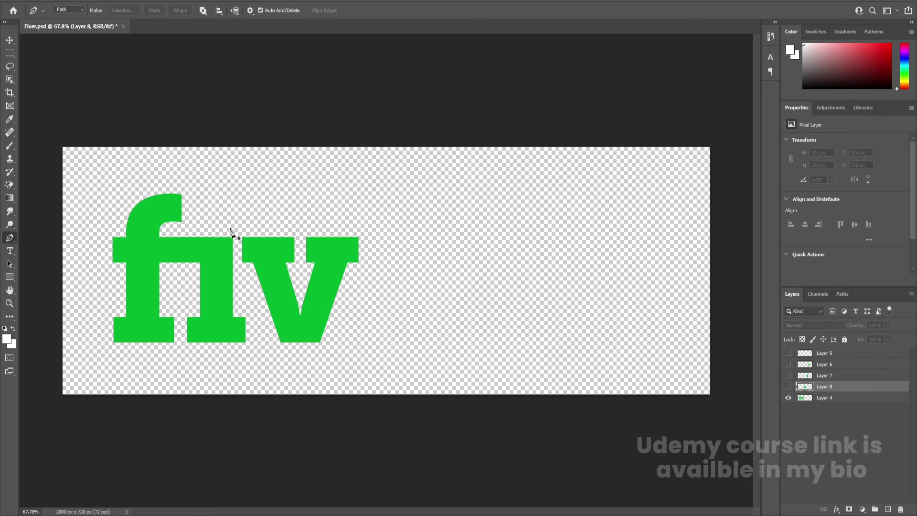
Trace a closed Pen path around the v.
left_click(236, 217)
left_click(240, 288)
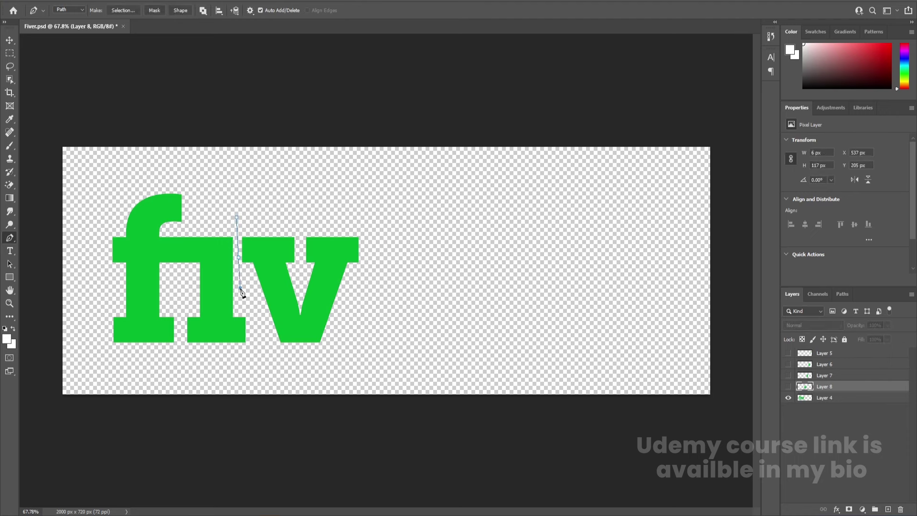
left_click(265, 324)
left_click(273, 350)
left_click(337, 353)
left_click(396, 233)
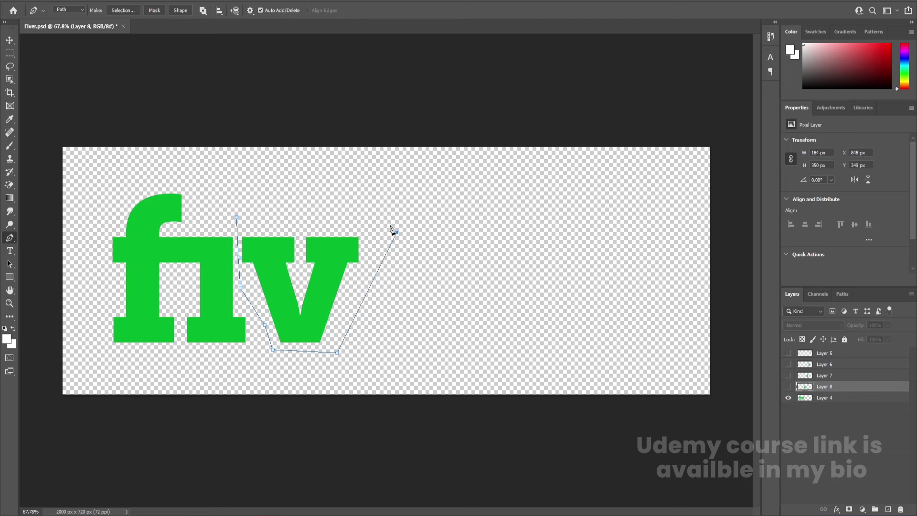
left_click(341, 205)
left_click(237, 218)
Convert the v path to a selection, move the v onto a new layer, and hide it.
key("ctrl+Return")
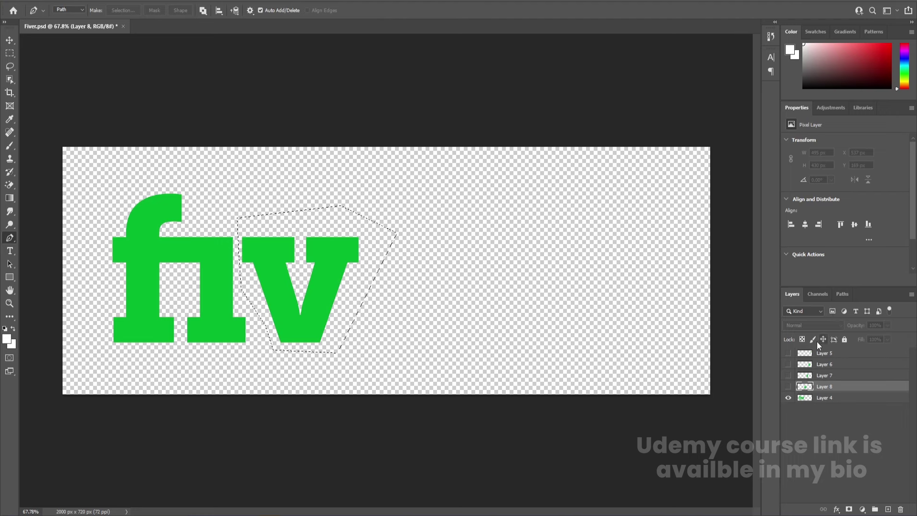
left_click(841, 397)
key("Delete")
key("ctrl+d")
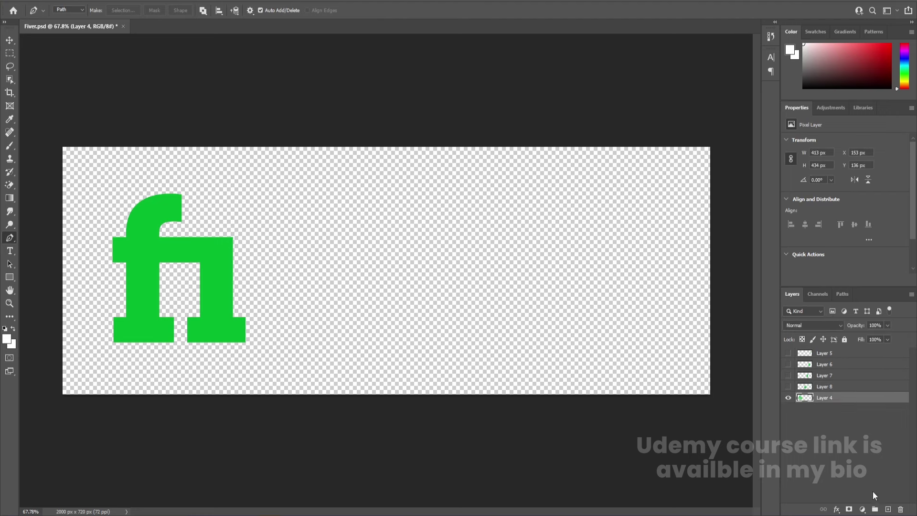
left_click(888, 509)
key("ctrl+shift+v")
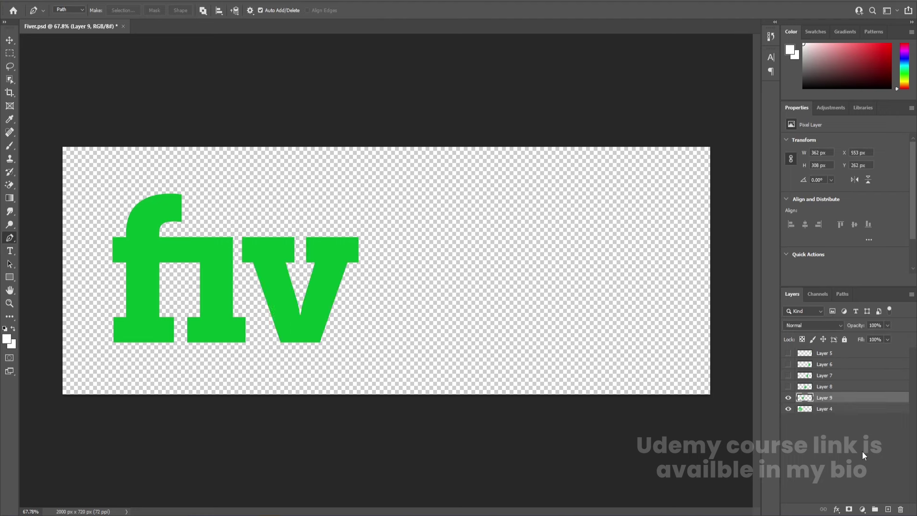
left_click(788, 398)
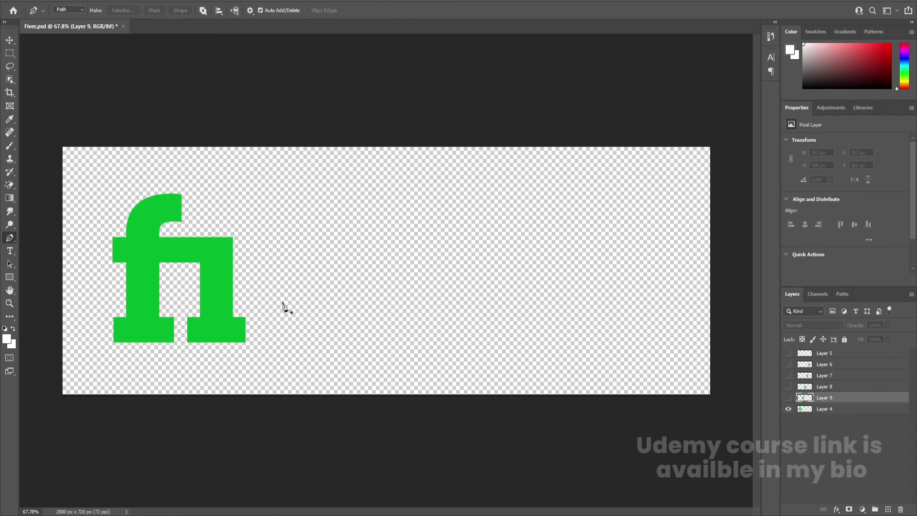
Select the i with the Rectangular Marquee and move it onto its own new layer.
key("m")
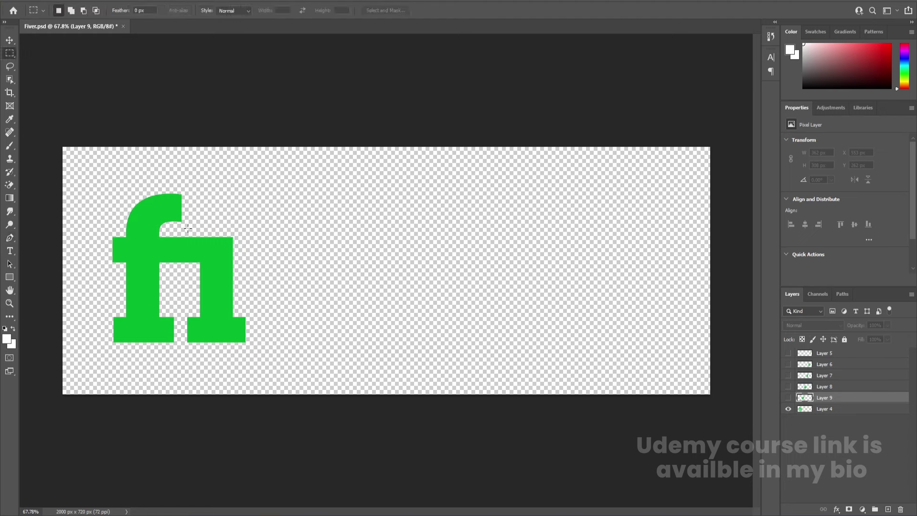
left_click_drag(187, 228, 233, 286)
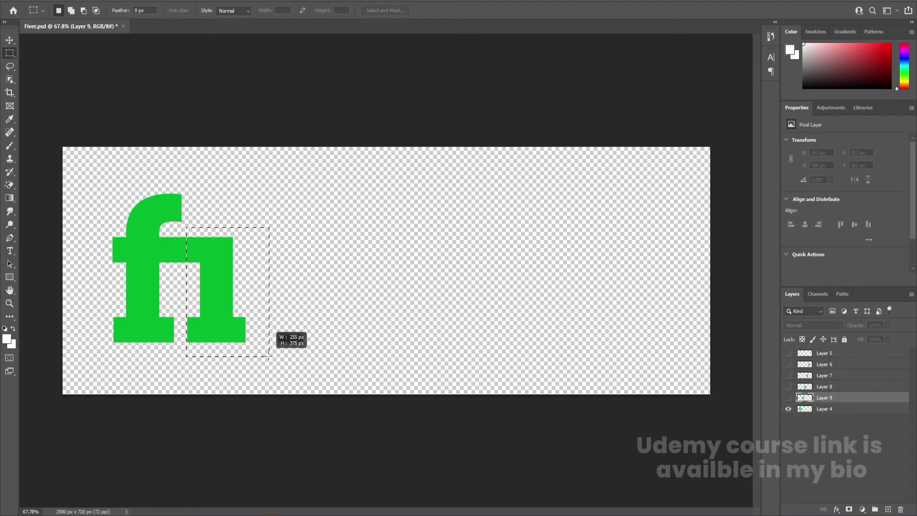
left_click_drag(268, 349, 270, 356)
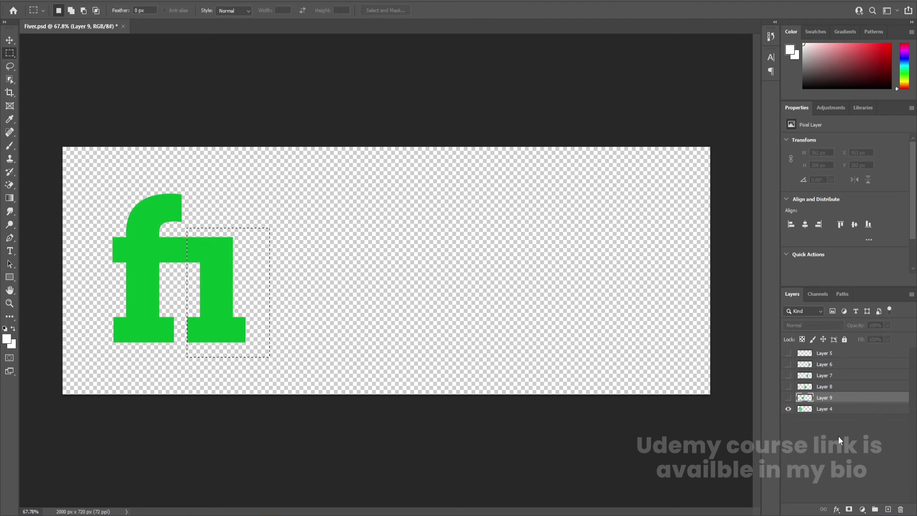
left_click(843, 409)
key("Delete")
key("ctrl+d")
left_click(888, 508)
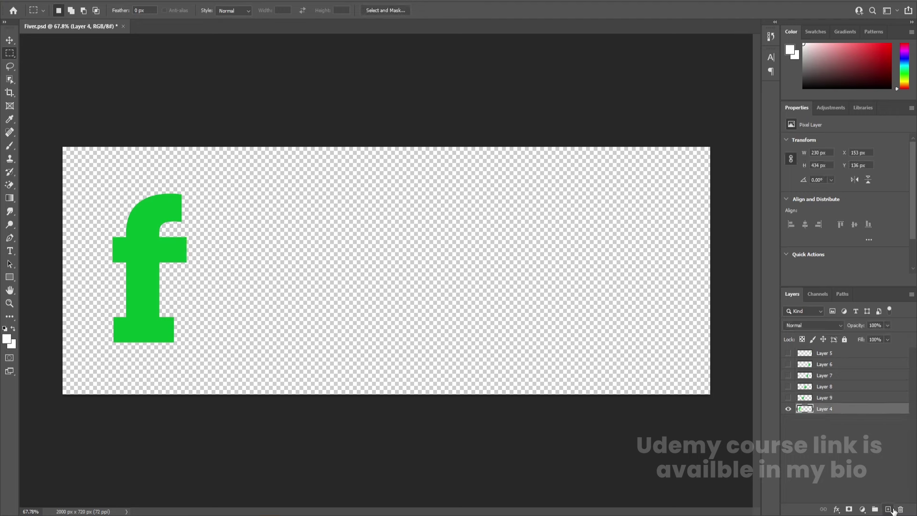
key("ctrl+v")
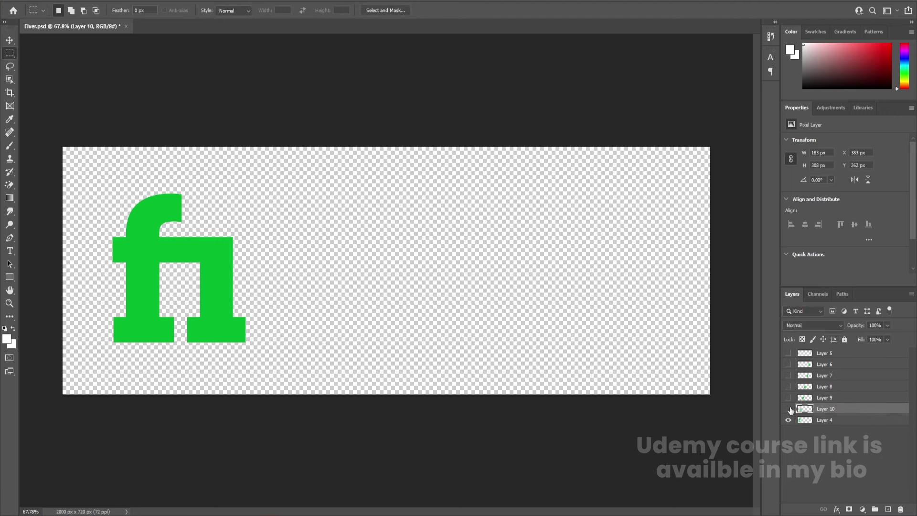
Make all the letter layers visible and save Fiverr.psd.
left_click(788, 409)
left_click(788, 409)
left_click_drag(788, 353, 792, 401)
key("ctrl+s")
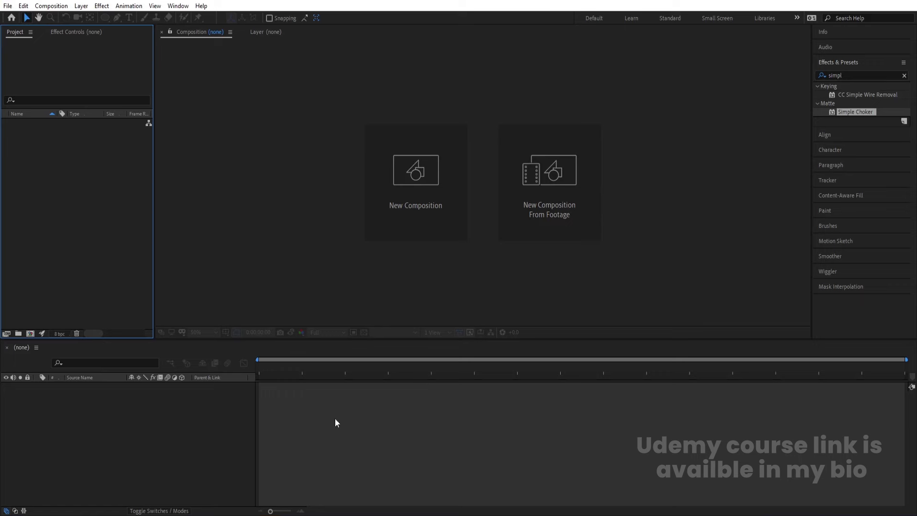
Create the 'Main Animation' composition at 1920×1080, 30 fps, with a white background.
left_click(398, 217)
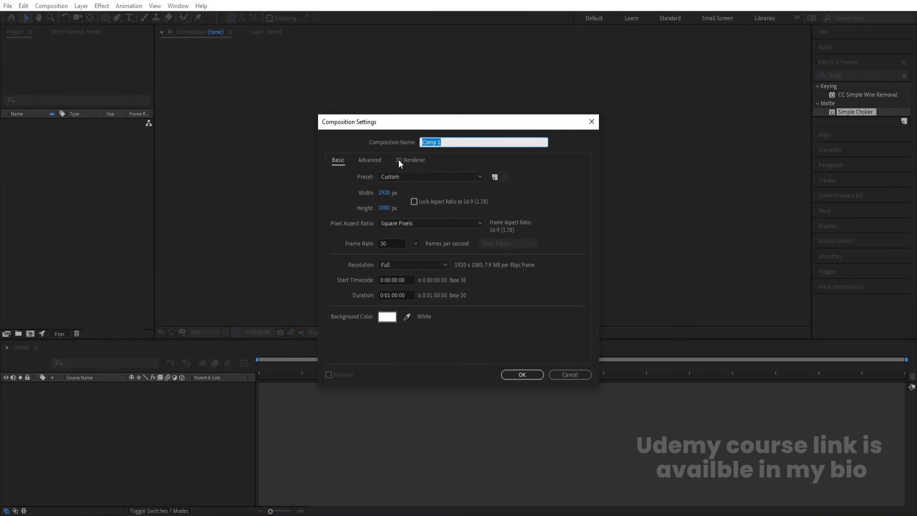
type("Main Animation")
left_click(383, 193)
left_click(388, 209)
left_click(394, 243)
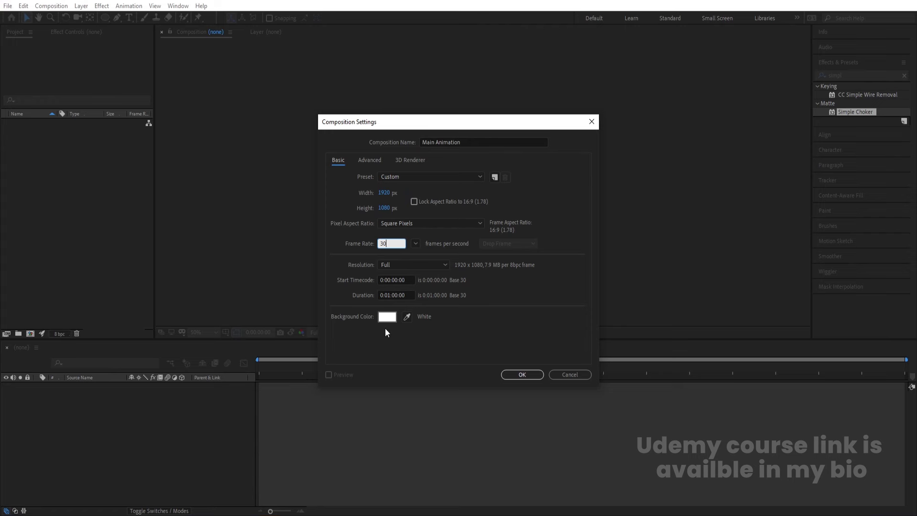
left_click(513, 378)
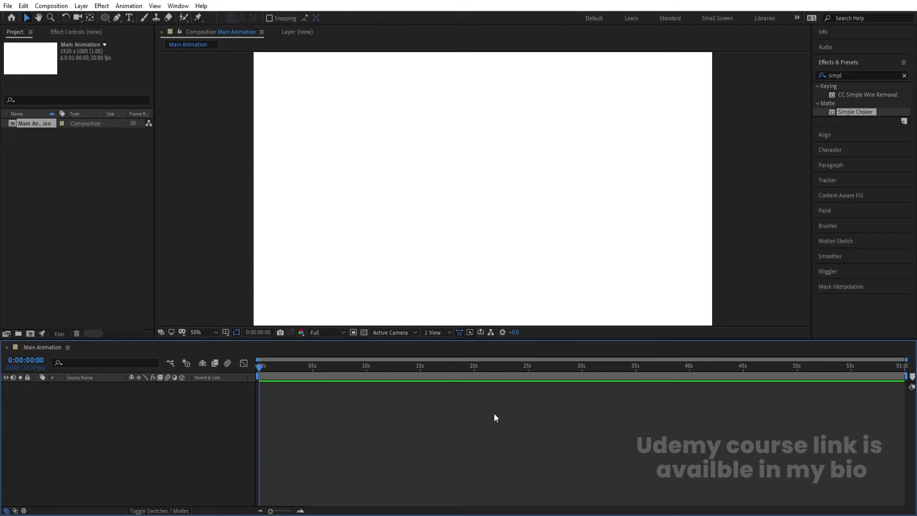
Show the title/action safe guides and draw a black (000000) circle near the centre.
left_click(227, 335)
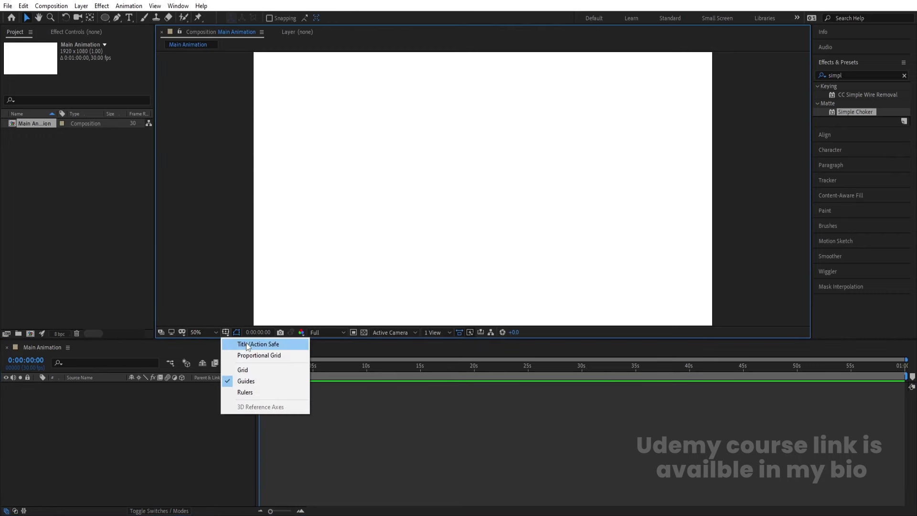
left_click(246, 344)
left_click(199, 421)
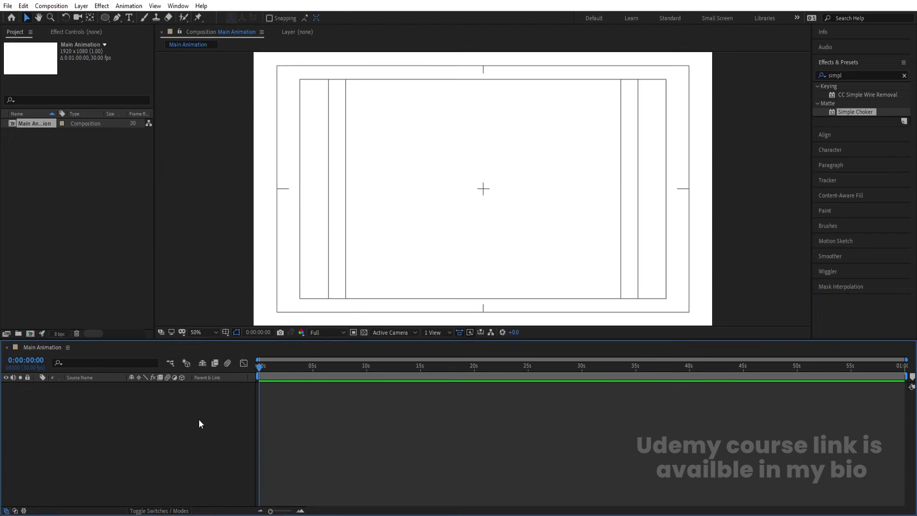
left_click(105, 17)
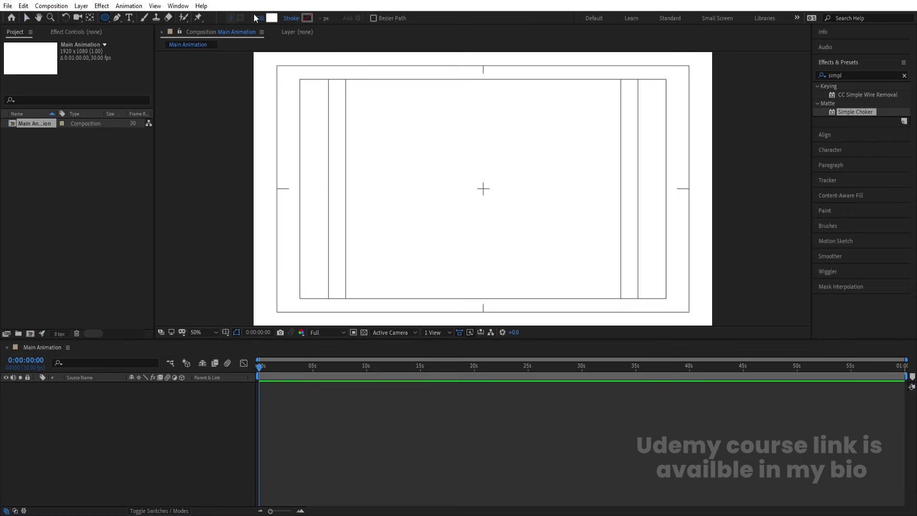
left_click(274, 20)
type("000000")
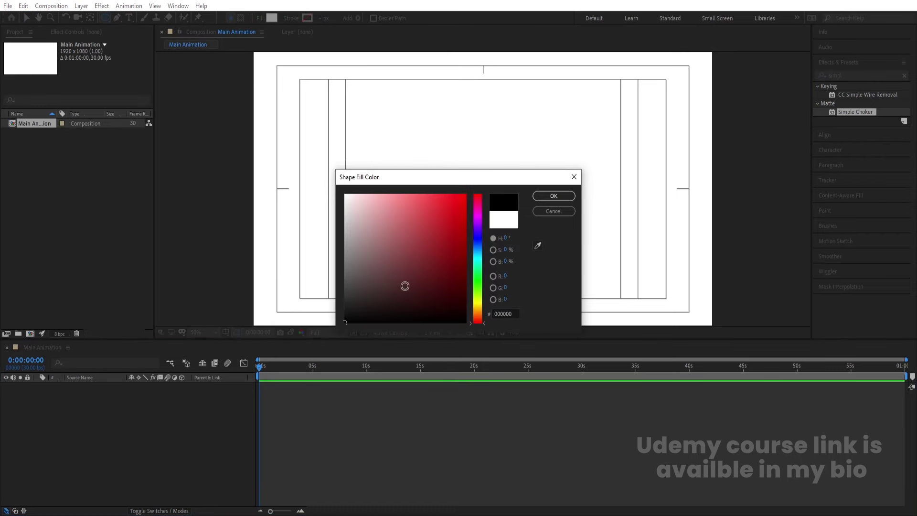
left_click(539, 197)
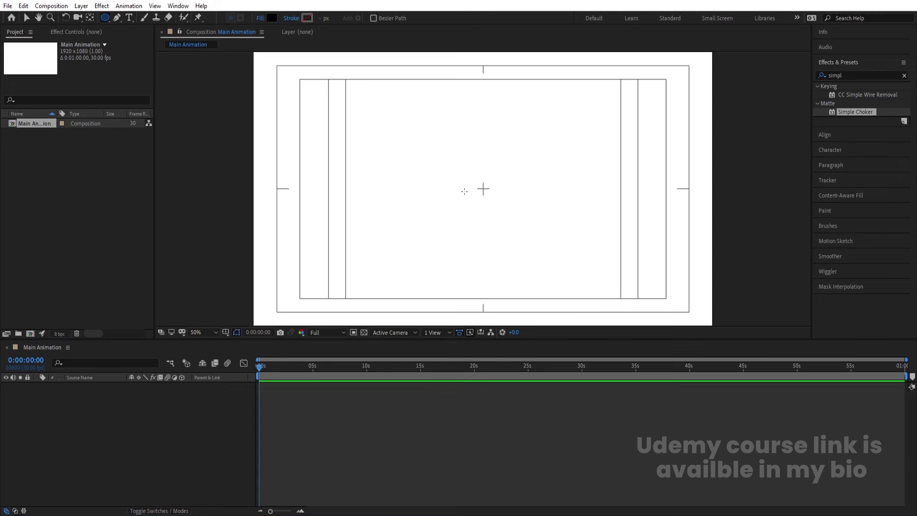
left_click_drag(464, 191, 504, 234)
Centre Shape Layer 1's anchor point and align the circle to the composition's centre.
left_click(81, 447)
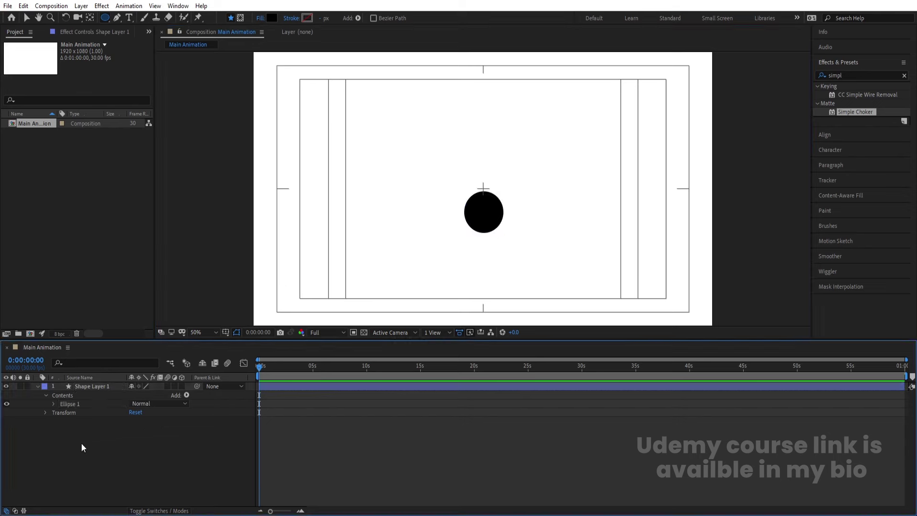
left_click(84, 386)
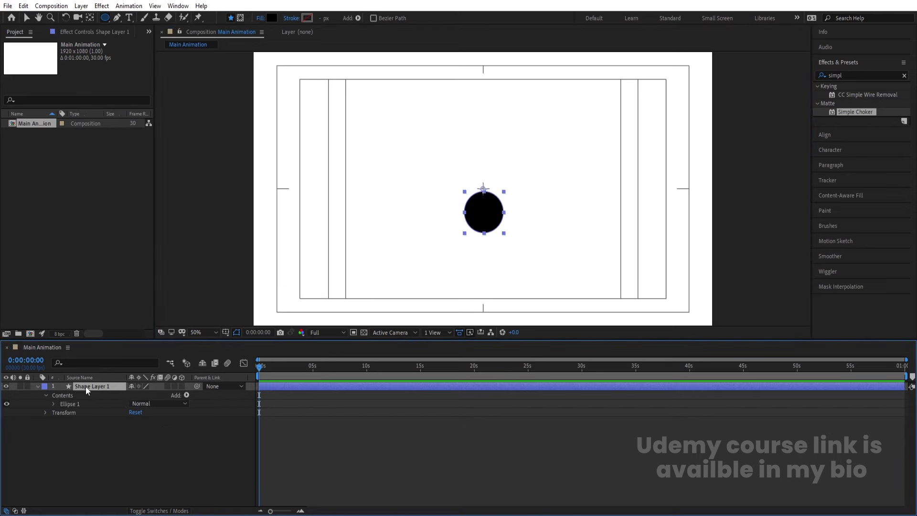
key("ctrl+alt+Home")
left_click(839, 135)
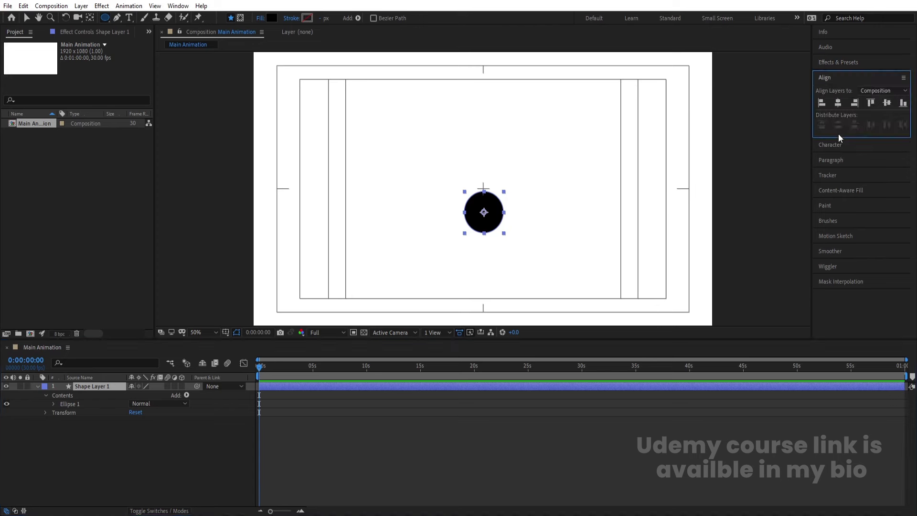
left_click(836, 104)
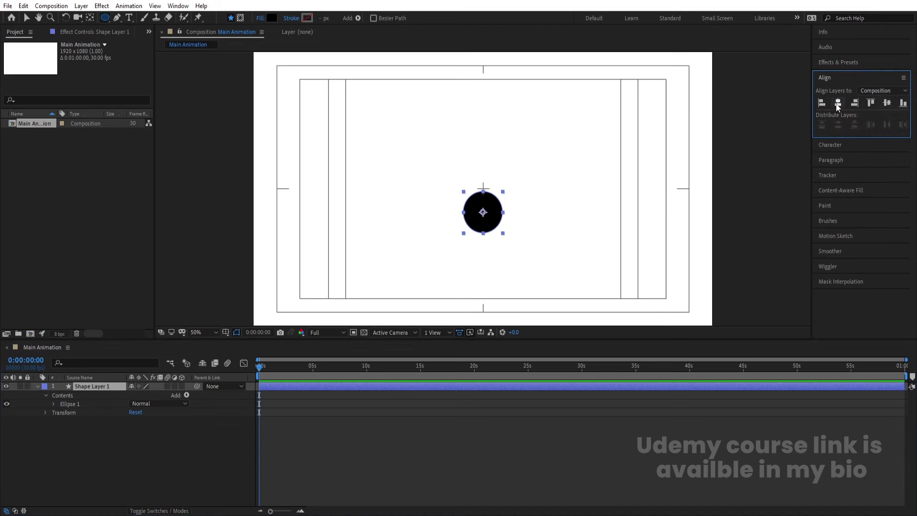
left_click(886, 104)
Lower the circle's Position Y until it sits just below the frame.
left_click(125, 459)
left_click(89, 389)
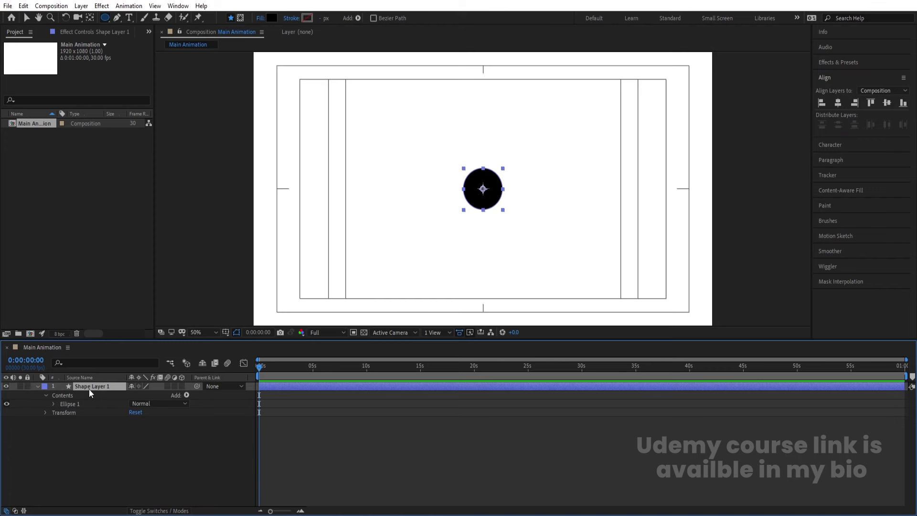
key("p")
left_click_drag(149, 395, 405, 448)
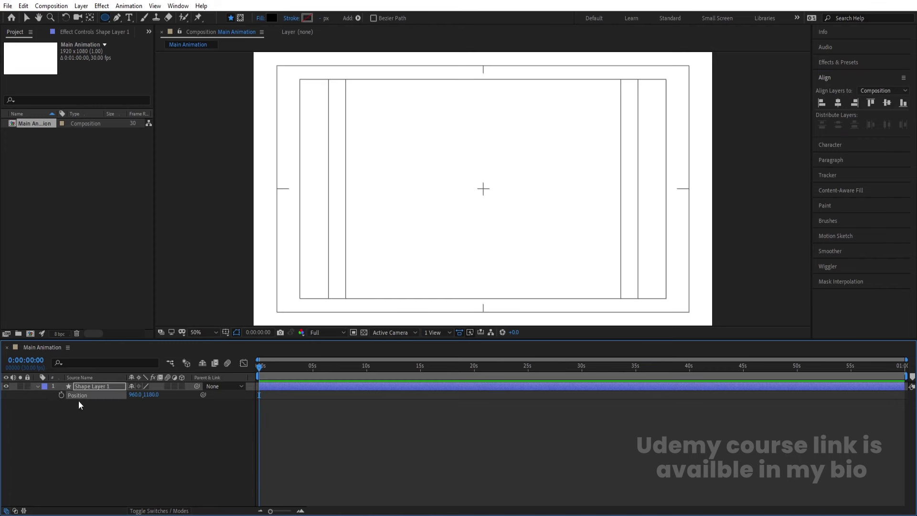
Keyframe the circle rising to Y 190 at frame 19 and dropping to Y 883 at 1:10.
key("equal")
key("equal")
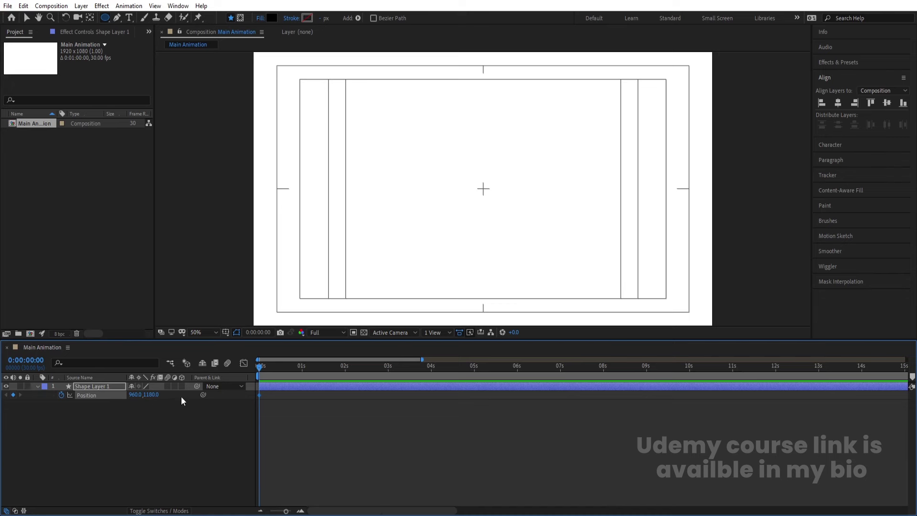
key("equal")
left_click(315, 371)
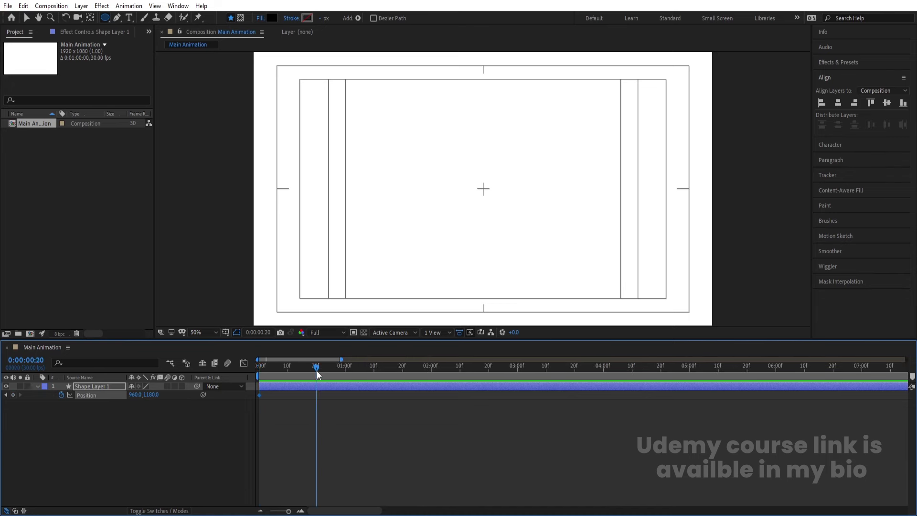
mouse_move(149, 394)
left_mouse_down()
mouse_move(69, 386)
mouse_move(111, 409)
mouse_move(371, 380)
left_mouse_up()
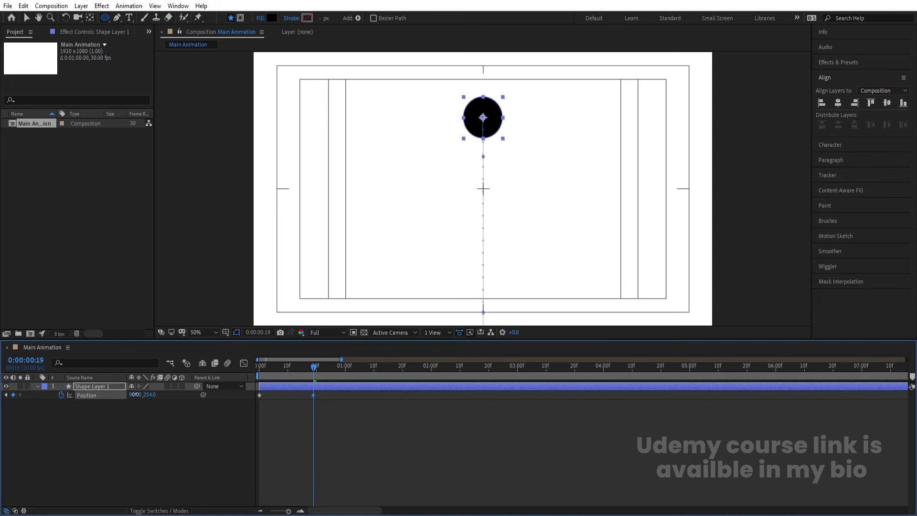
left_click(374, 365)
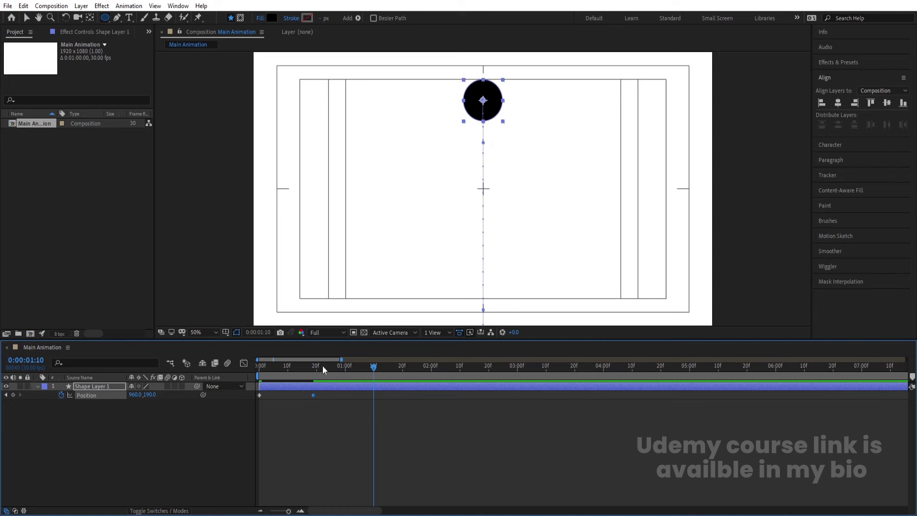
left_click_drag(146, 396, 354, 438)
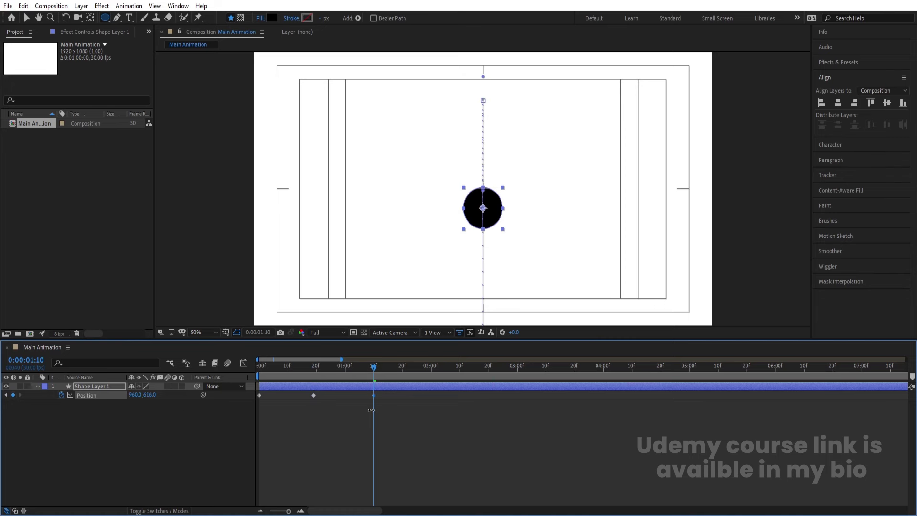
Ease the three Position keyframes in the speed graph, sharpening the first peak.
left_click_drag(433, 443, 173, 349)
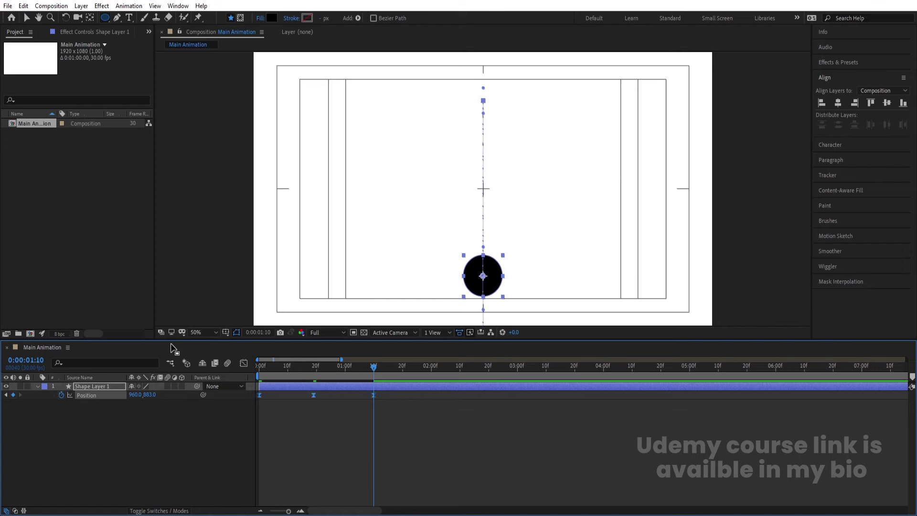
left_click(245, 363)
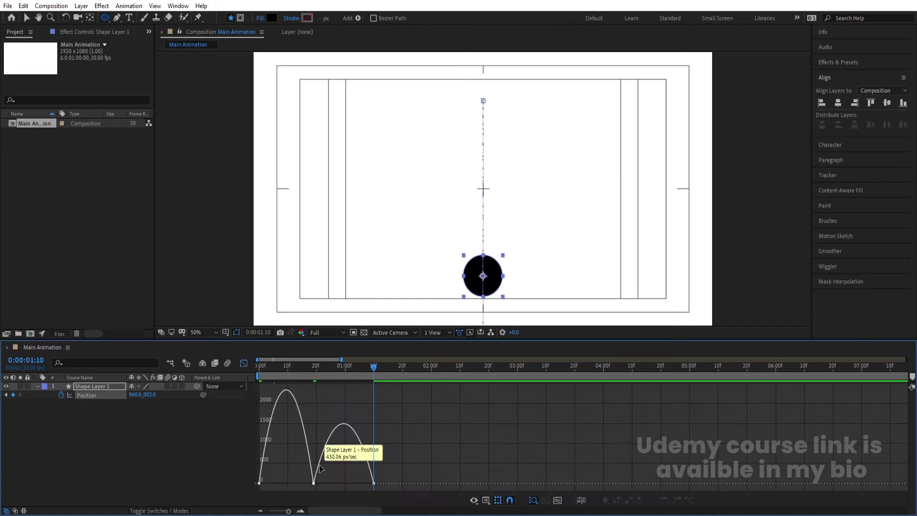
mouse_move(296, 458)
left_mouse_down()
mouse_move(328, 490)
mouse_move(286, 483)
mouse_move(354, 486)
left_mouse_up()
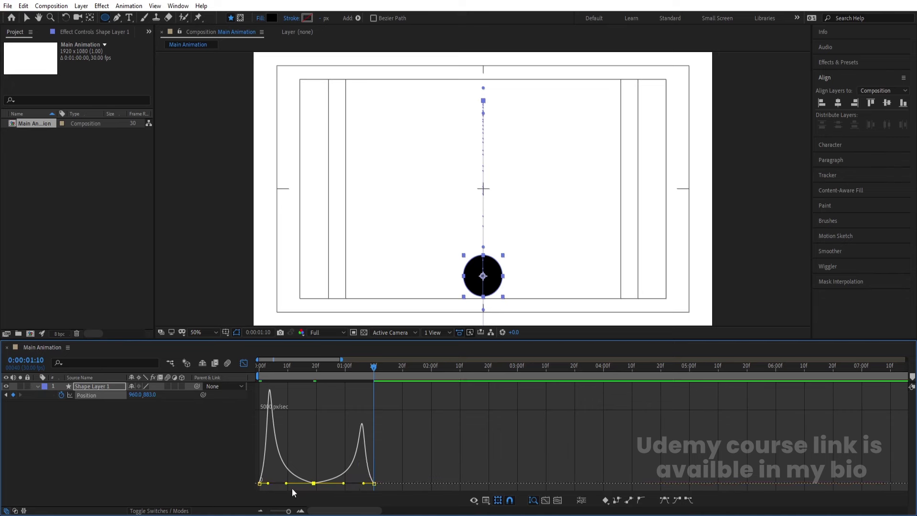
left_click_drag(267, 484, 260, 482)
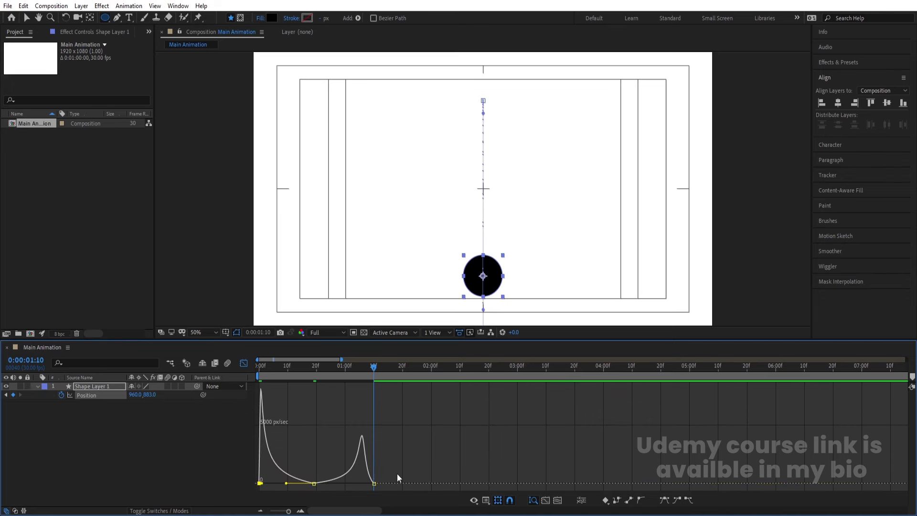
mouse_move(398, 438)
left_mouse_down()
mouse_move(348, 489)
mouse_move(369, 483)
left_mouse_up()
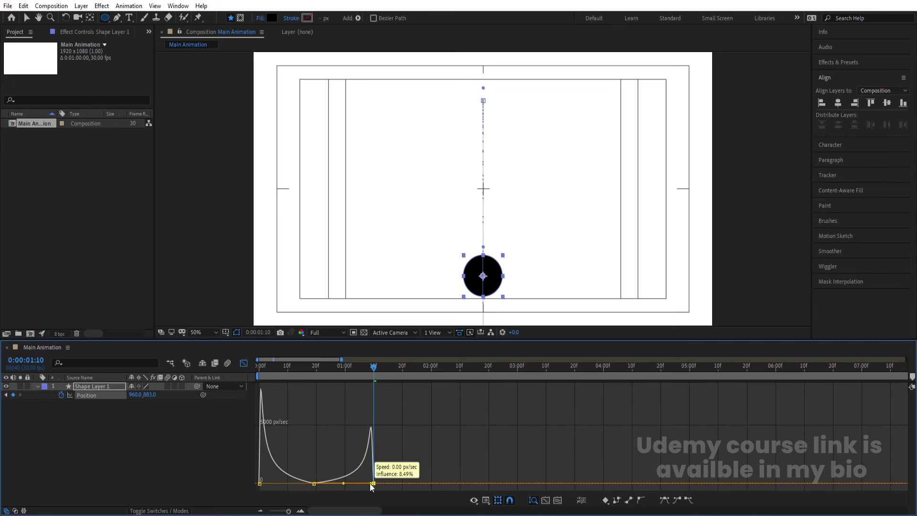
key("Home")
Retime the bounce so the landing keyframe sits at 1:00, previewing the result.
left_click(243, 364)
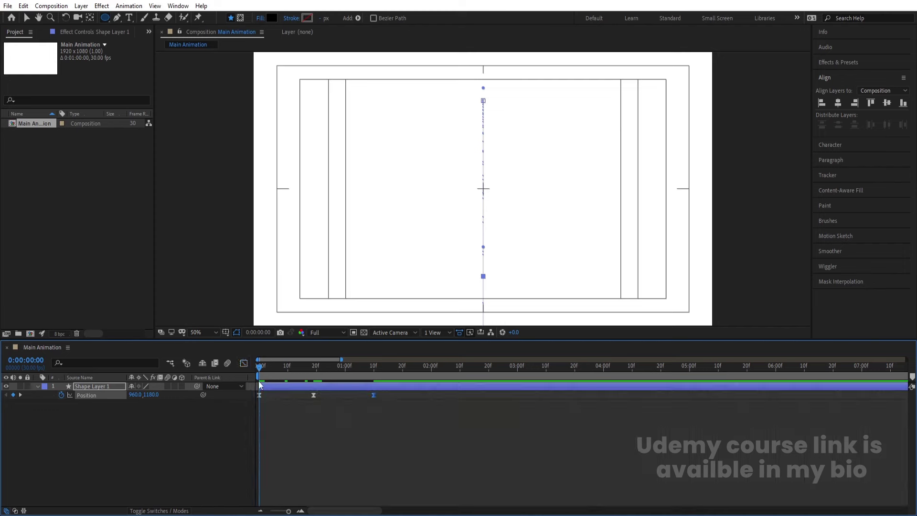
key("space")
left_click(273, 386)
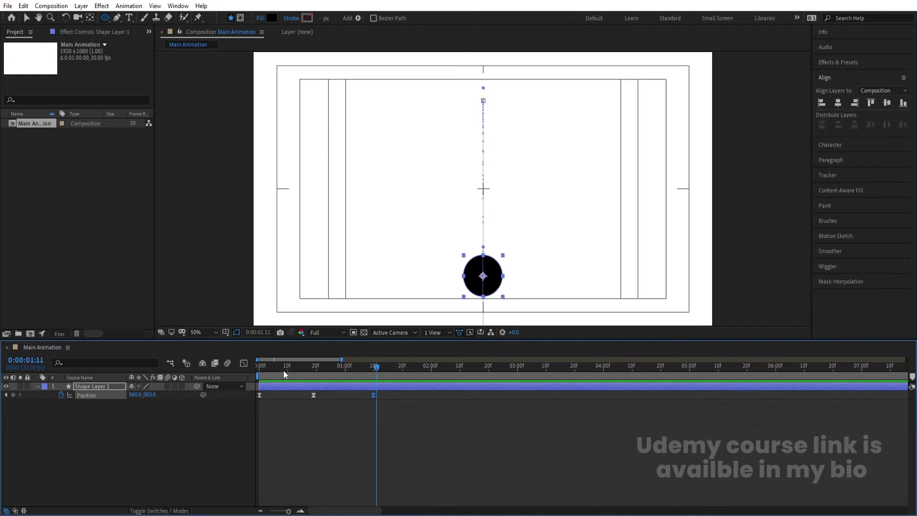
key("=")
mouse_move(514, 425)
left_mouse_down()
mouse_move(467, 392)
mouse_move(373, 395)
left_mouse_up()
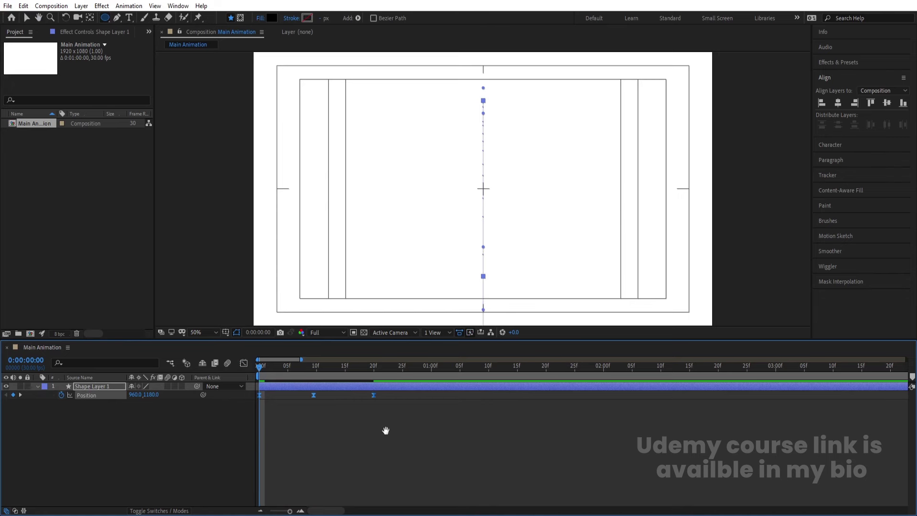
key("space")
key("space")
left_click_drag(374, 396, 431, 396)
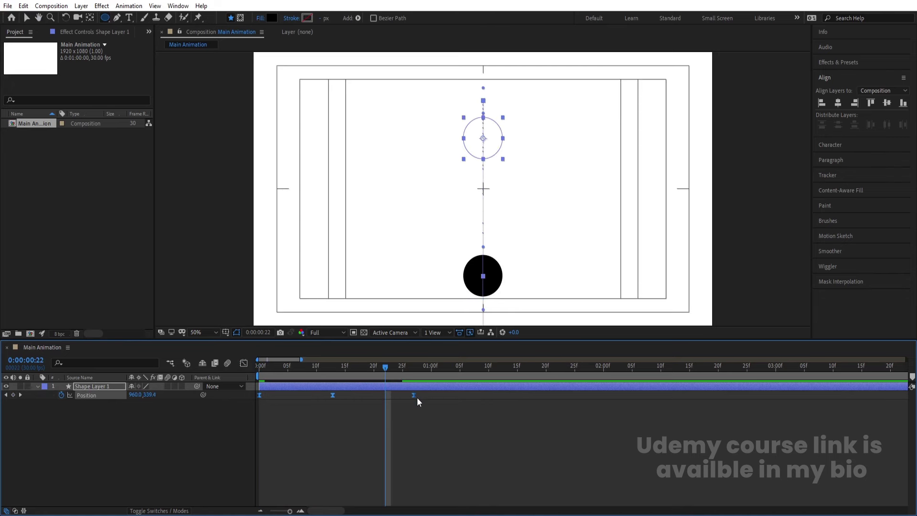
left_click(356, 367)
key("space")
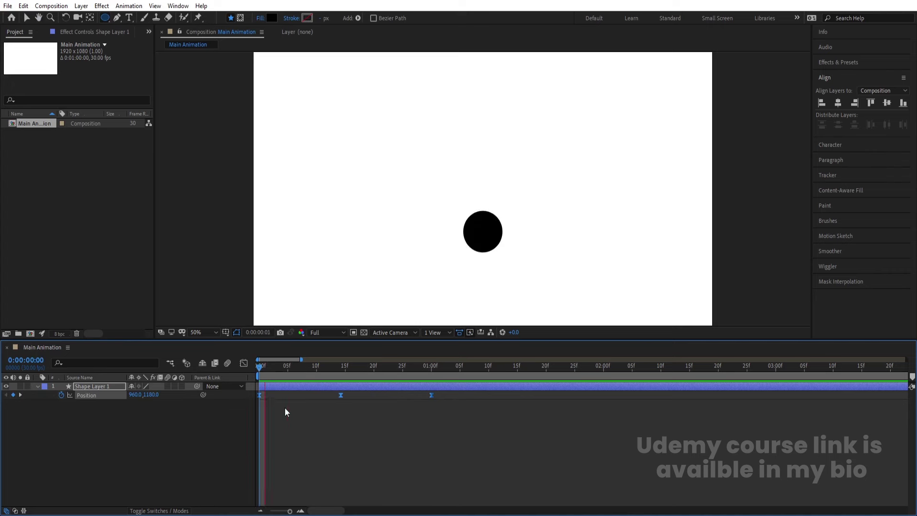
key("space")
Set the time to exactly 1:00 and duplicate Shape Layer 1 as Shape Layer 2.
left_click(445, 423)
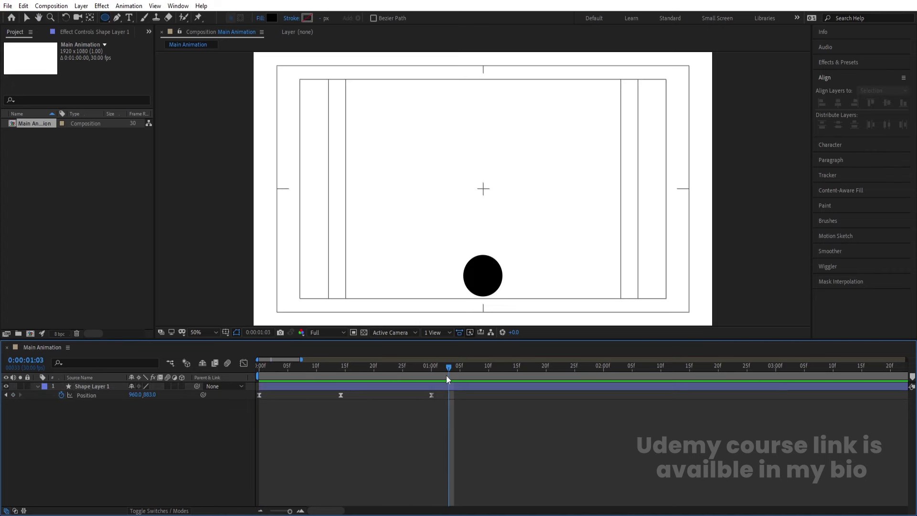
left_click_drag(447, 367, 432, 366)
left_click(426, 385)
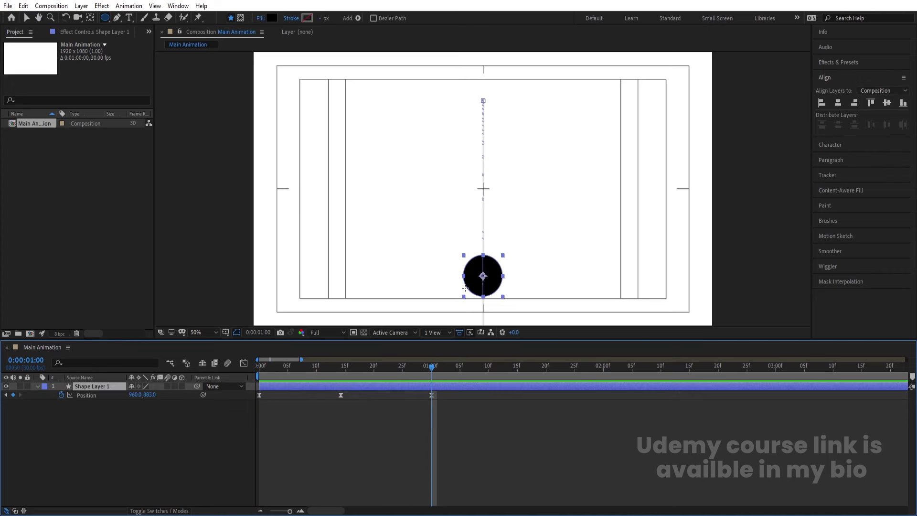
key("ctrl+d")
Clear the duplicate's Position keyframes, move it down, and start its layer at 1:00.
key("p")
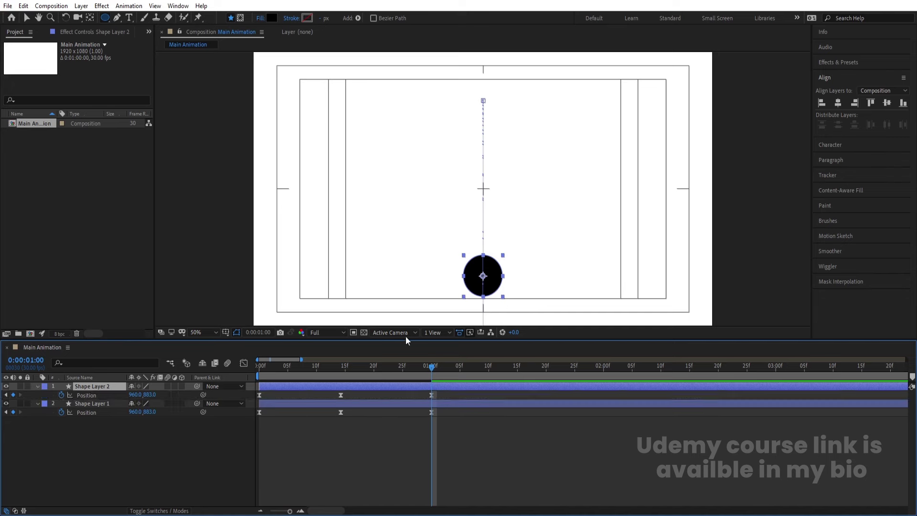
left_click(91, 396)
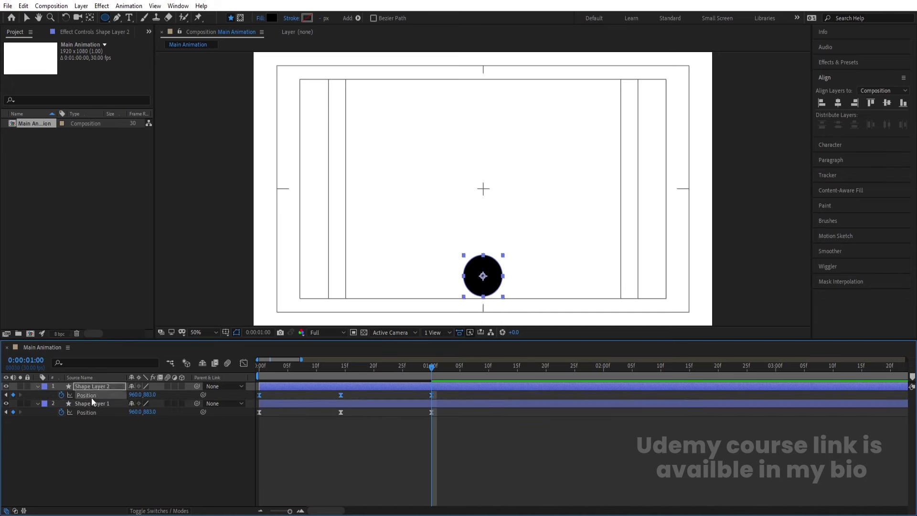
key("v")
left_click_drag(493, 282, 492, 311)
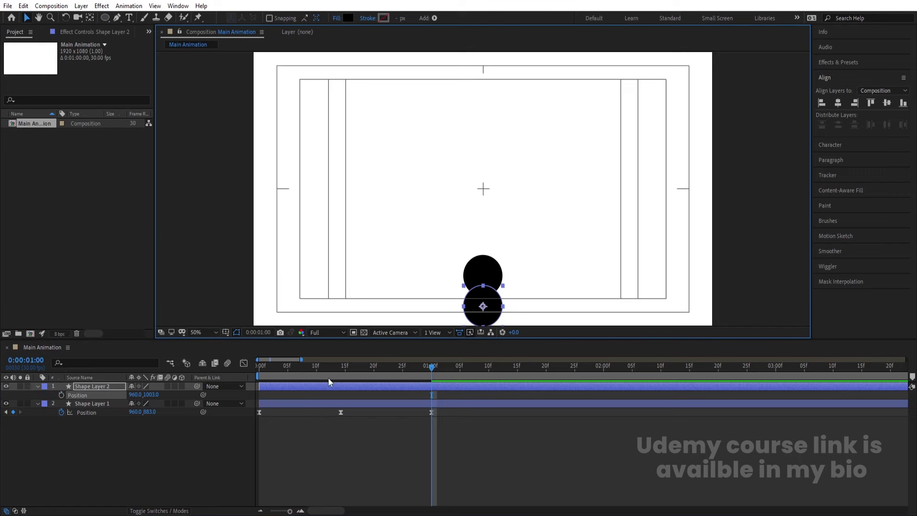
left_click_drag(276, 386, 446, 392)
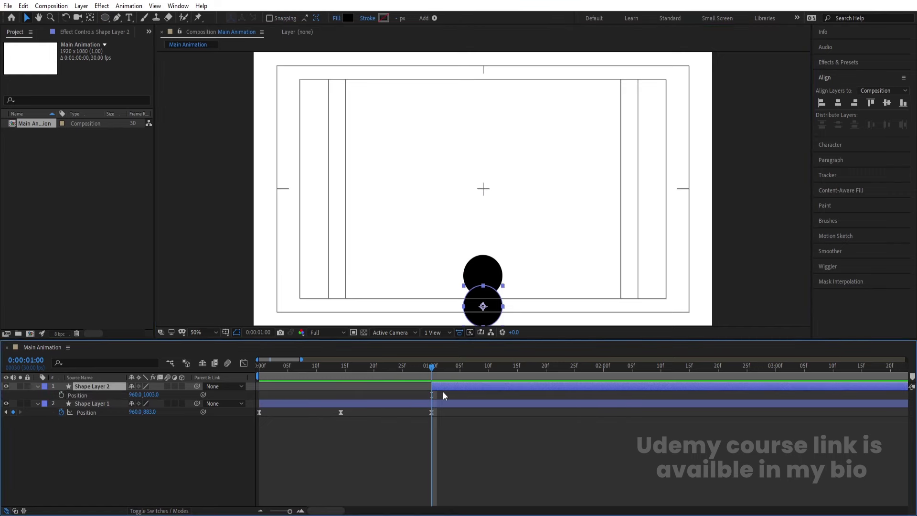
Keyframe Shape Layer 2's Scale from 100% at 1:00 to 1756% at 2:00.
key("s")
left_click(61, 396)
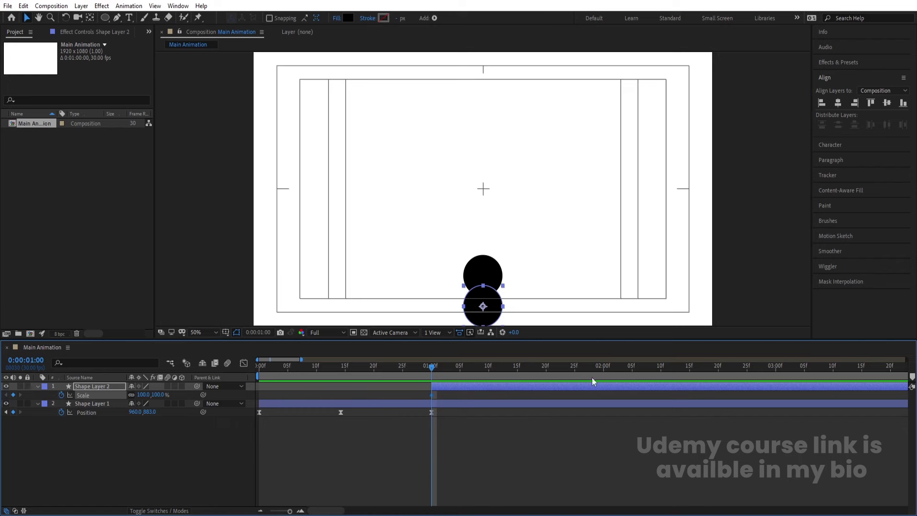
left_click(604, 367)
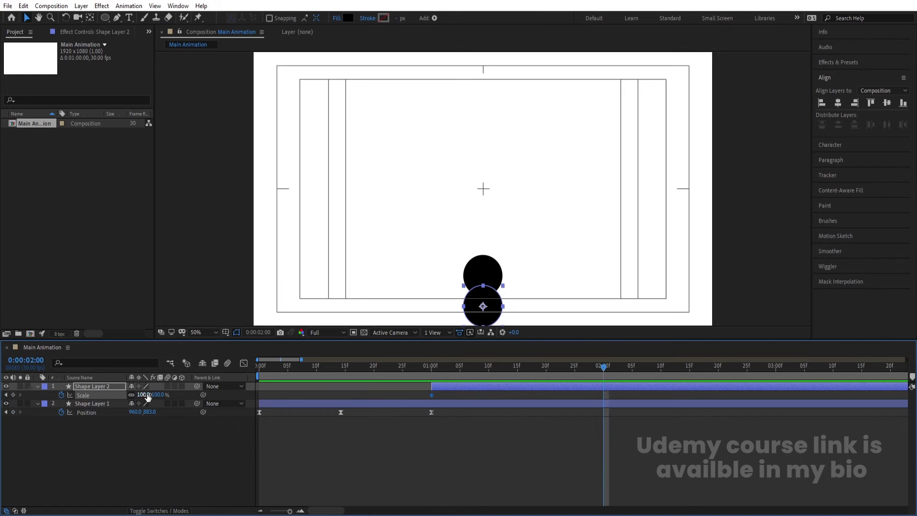
left_click_drag(145, 395, 774, 224)
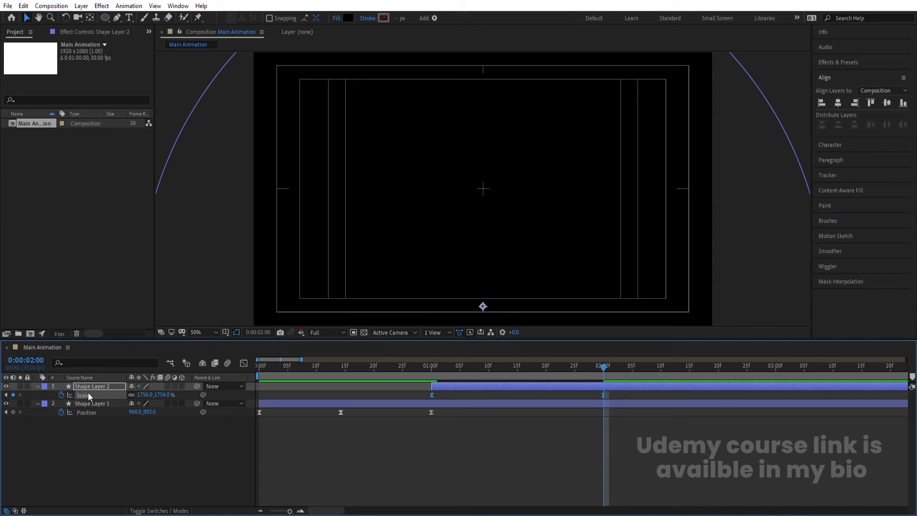
Make the scale growth burst out fast then ease, and preview the expanding circle.
left_click(244, 363)
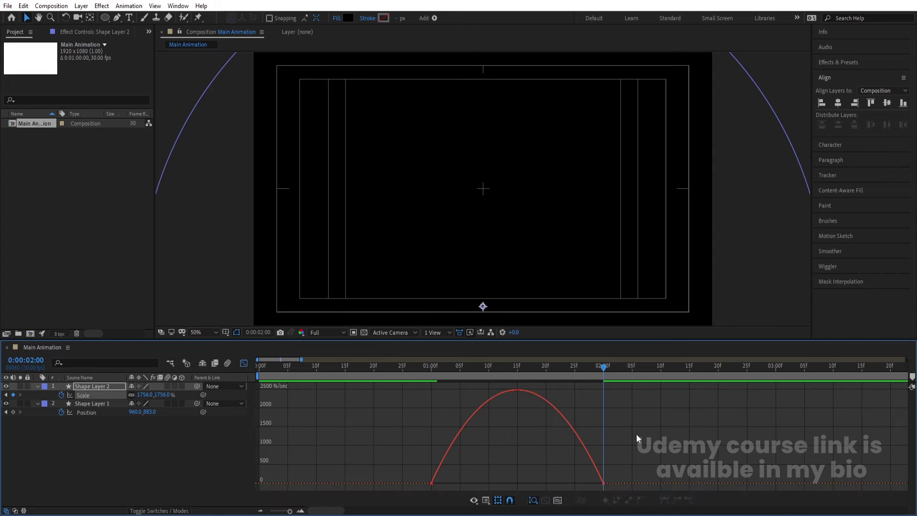
mouse_move(655, 382)
left_mouse_down()
mouse_move(578, 487)
mouse_move(527, 484)
left_mouse_up()
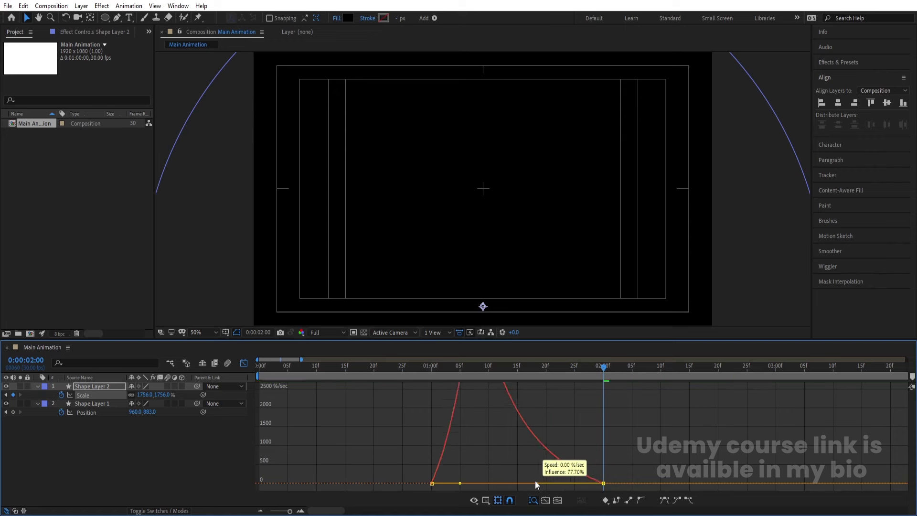
left_click_drag(460, 483, 439, 483)
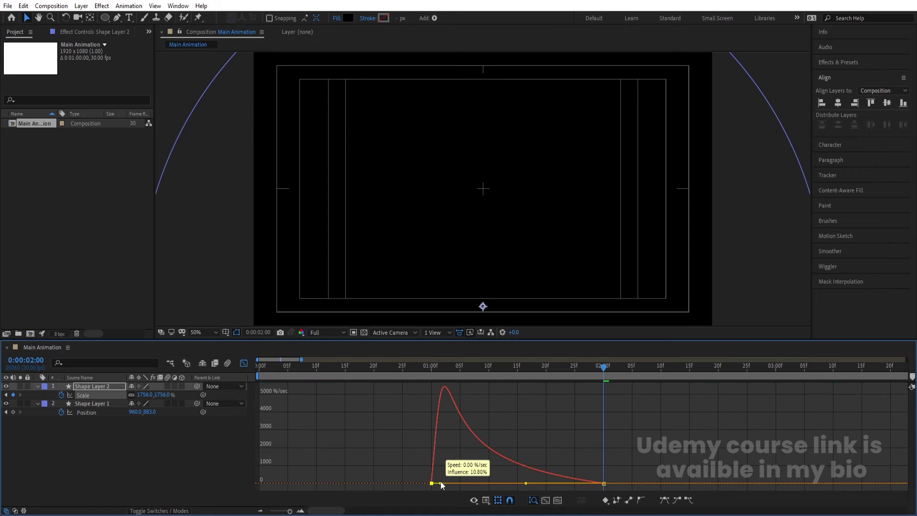
left_click(435, 367)
key("space")
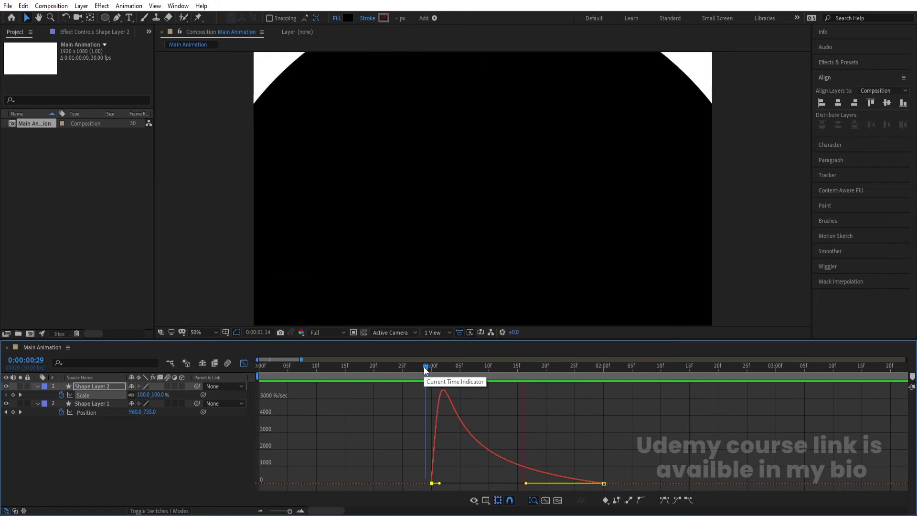
left_click(245, 363)
left_click(116, 446)
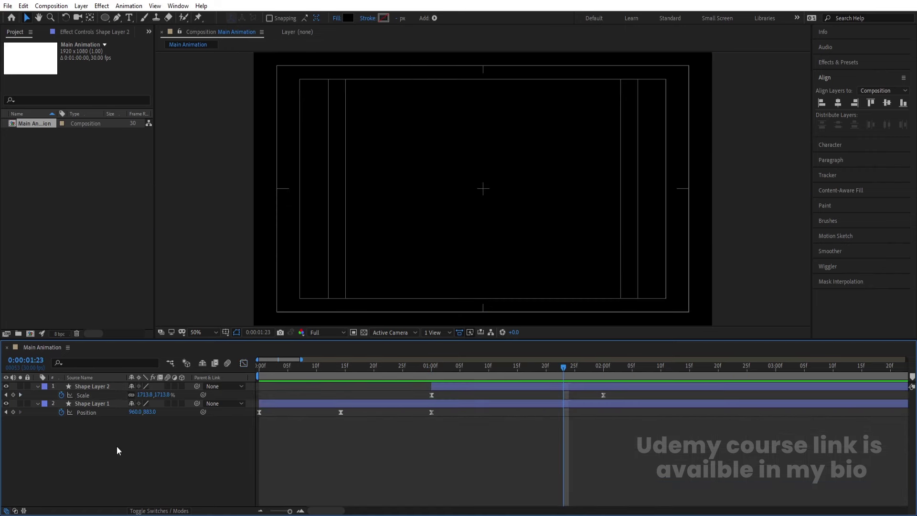
Duplicate Shape Layer 2 and delete the new circle's Scale keyframes.
left_click(93, 386)
key("ctrl+d")
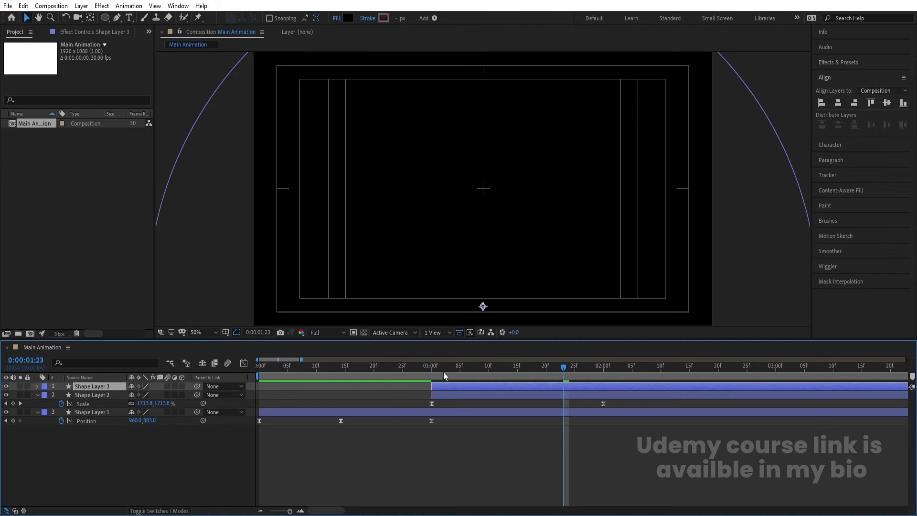
left_click(432, 376)
key("s")
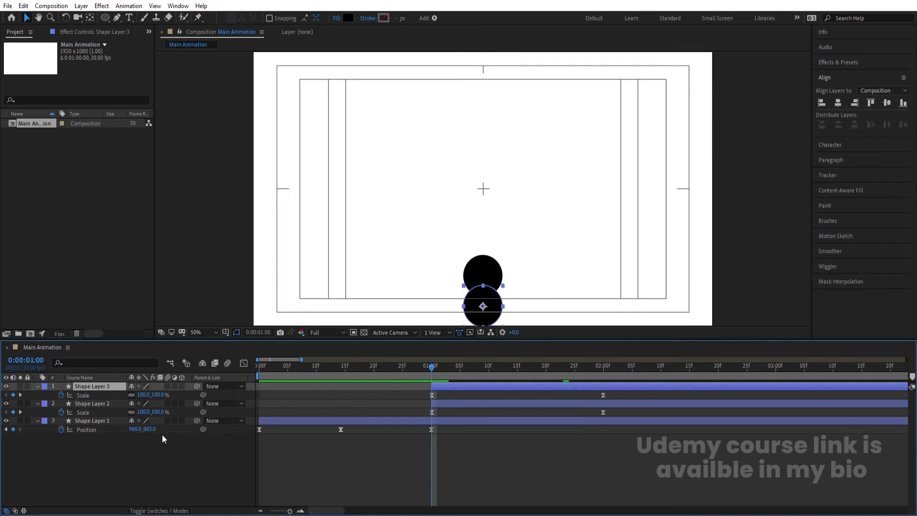
left_click(107, 397)
key("Delete")
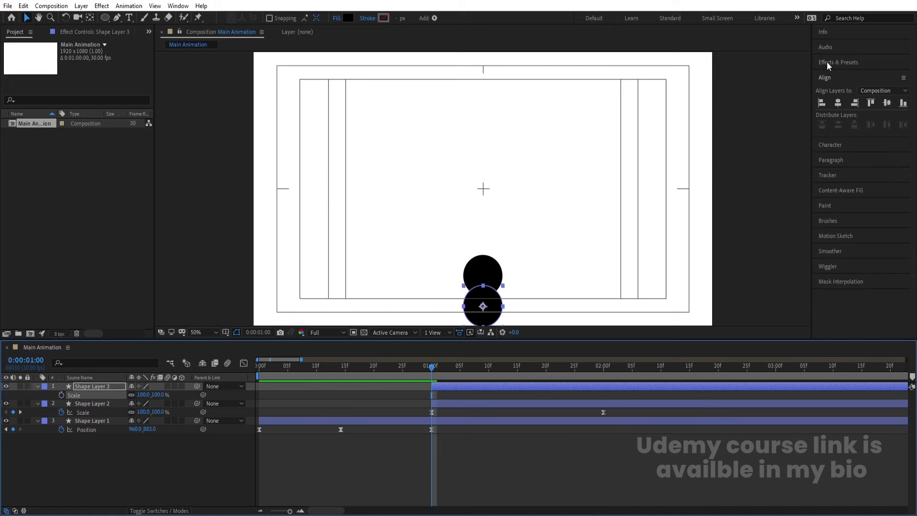
Centre the circle in the composition and fill it red, FF0000.
left_click(838, 103)
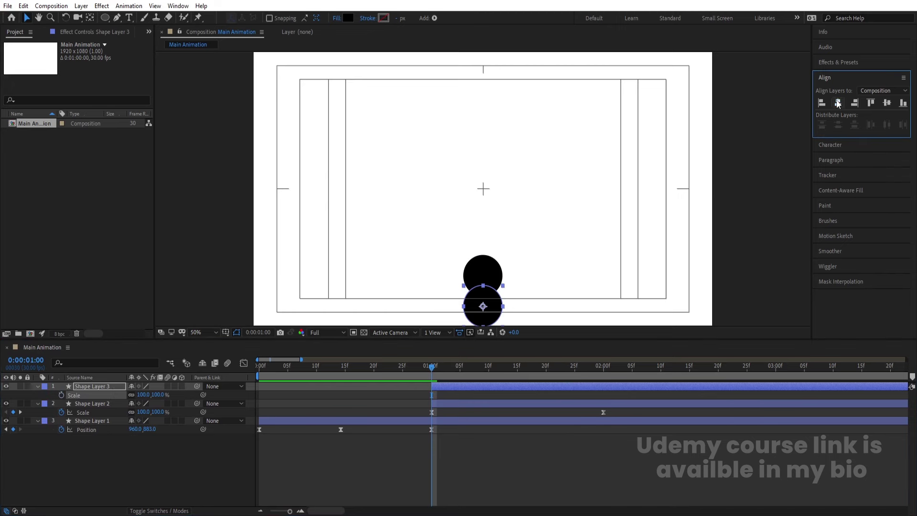
left_click(889, 102)
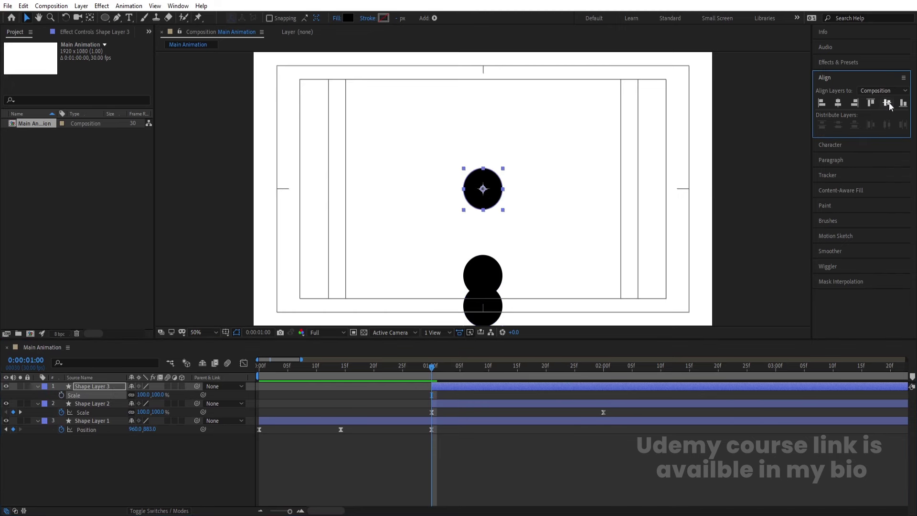
left_click(348, 18)
type("FFC9C9")
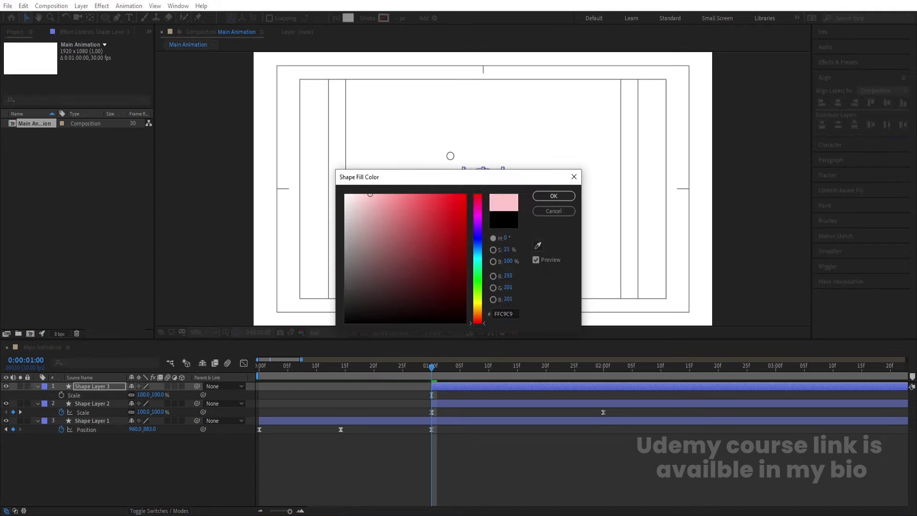
type("FF0000")
key("Return")
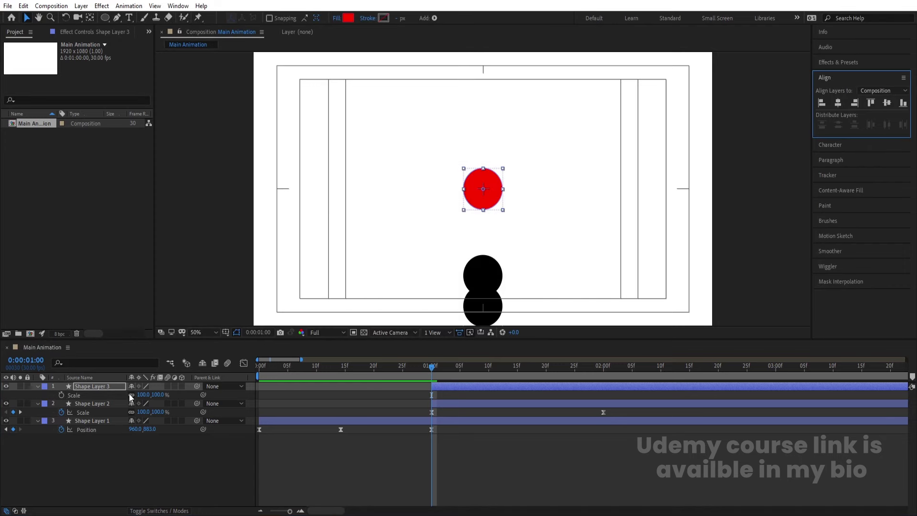
Set a starting Position keyframe for the red circle at 1:00.
left_click(94, 386)
key("p")
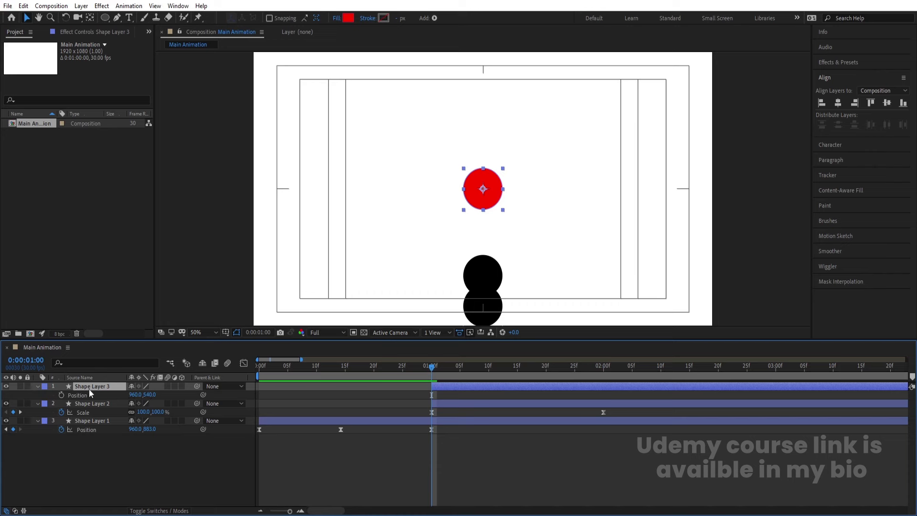
left_click(61, 395)
Keyframe the circle's centred Position at 2:00 and raise it at 1:00.
left_click_drag(580, 371, 604, 375)
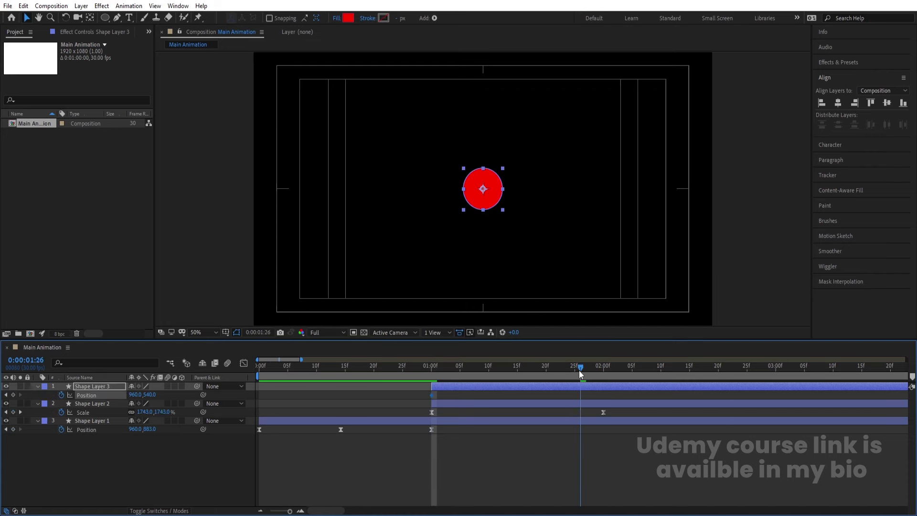
left_click(13, 396)
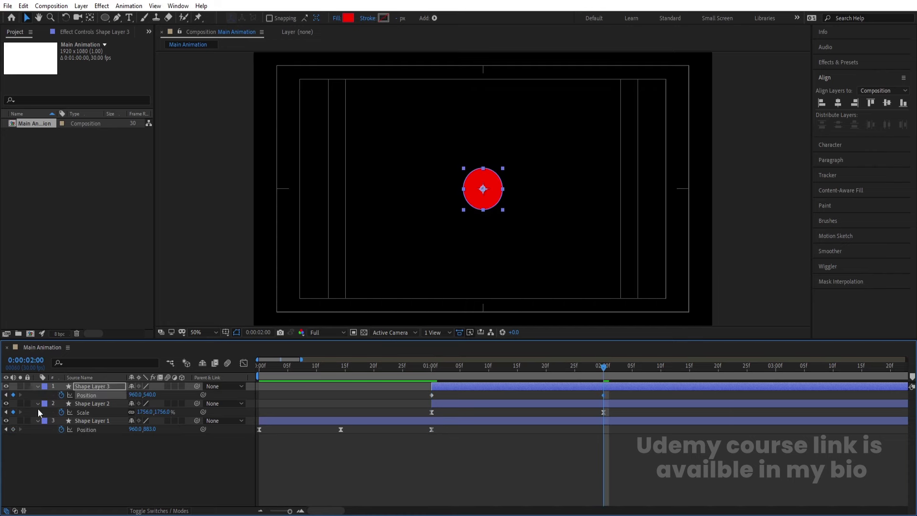
left_click(432, 365)
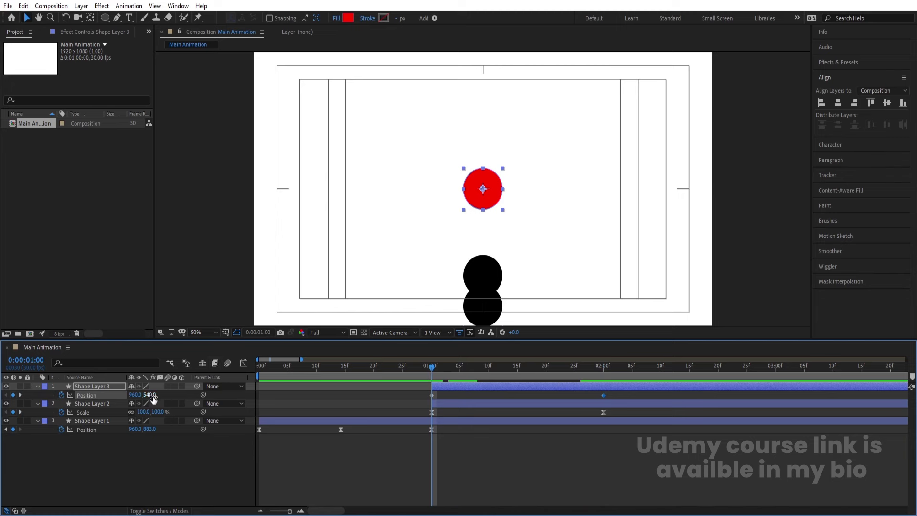
mouse_move(149, 395)
left_mouse_down()
mouse_move(76, 372)
mouse_move(105, 380)
mouse_move(117, 398)
left_mouse_up()
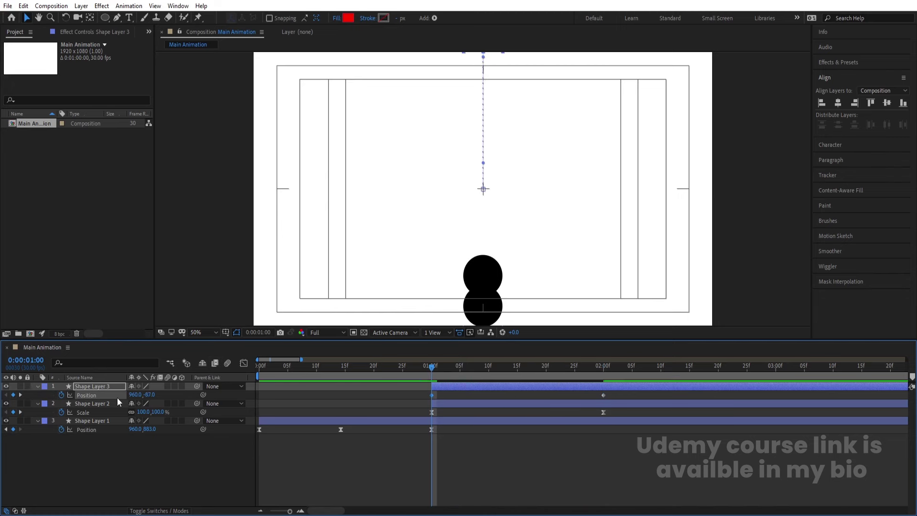
Keyframe Scale at 2:00, then make the 1:00 circle 400% and lift it to Y -330.
key("s")
key("u")
key("k")
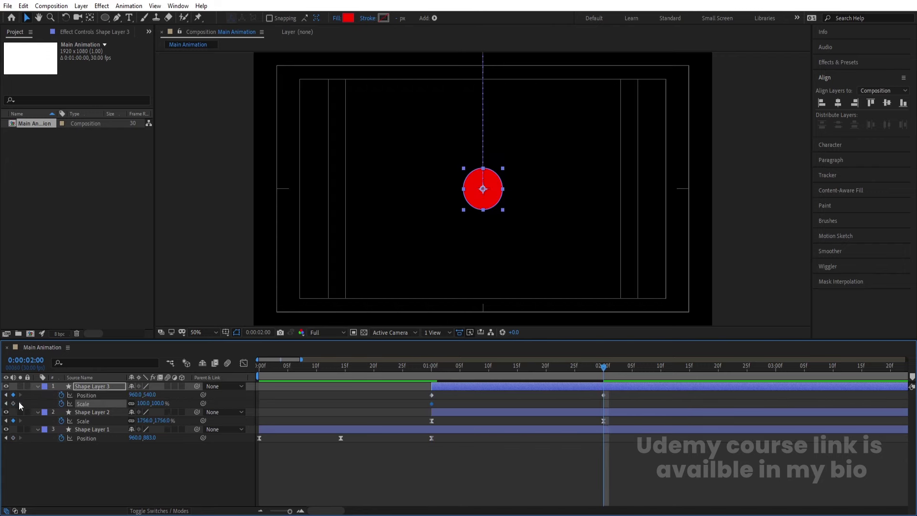
left_click(11, 406)
left_click(13, 404)
key("j")
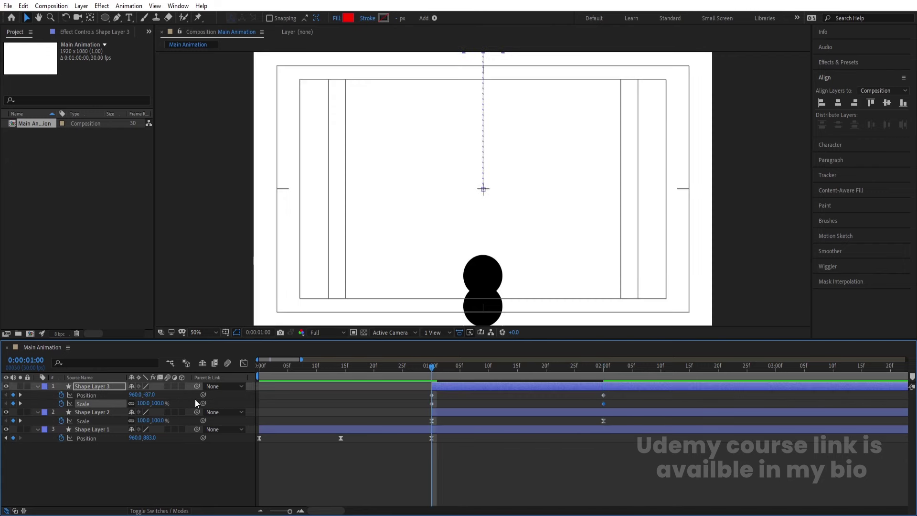
left_click(145, 404)
type("400")
key("Return")
mouse_move(149, 395)
left_mouse_down()
mouse_move(27, 392)
mouse_move(42, 396)
left_mouse_up()
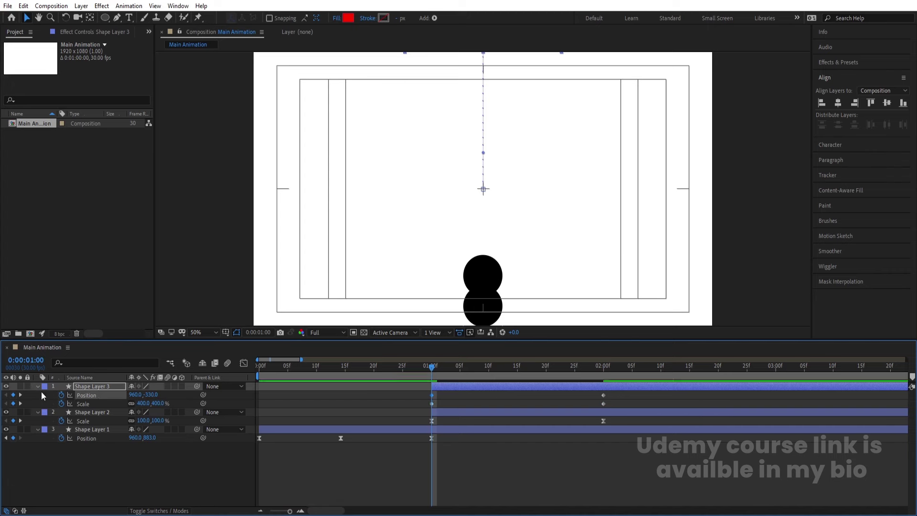
Easy Ease all Position and Scale keyframes and lengthen the 2:00 ease-in on the speed graph.
left_click_drag(623, 399, 388, 409)
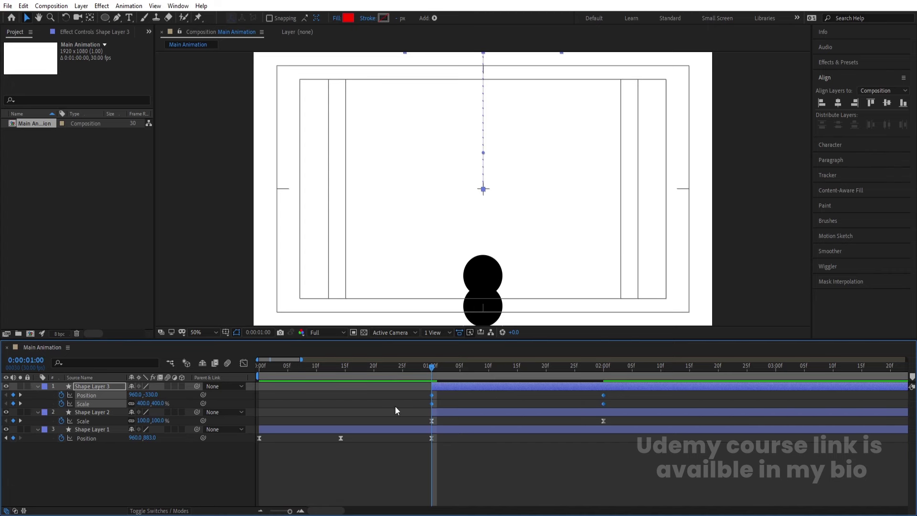
key("F9")
left_click(244, 365)
mouse_move(656, 423)
left_mouse_down()
mouse_move(564, 483)
mouse_move(517, 459)
left_mouse_up()
left_click_drag(437, 477, 399, 446)
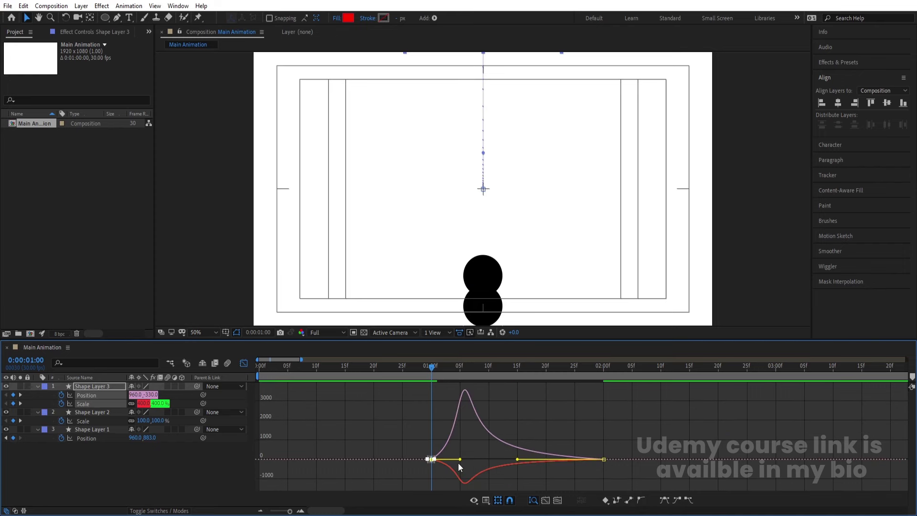
left_click_drag(459, 459, 440, 459)
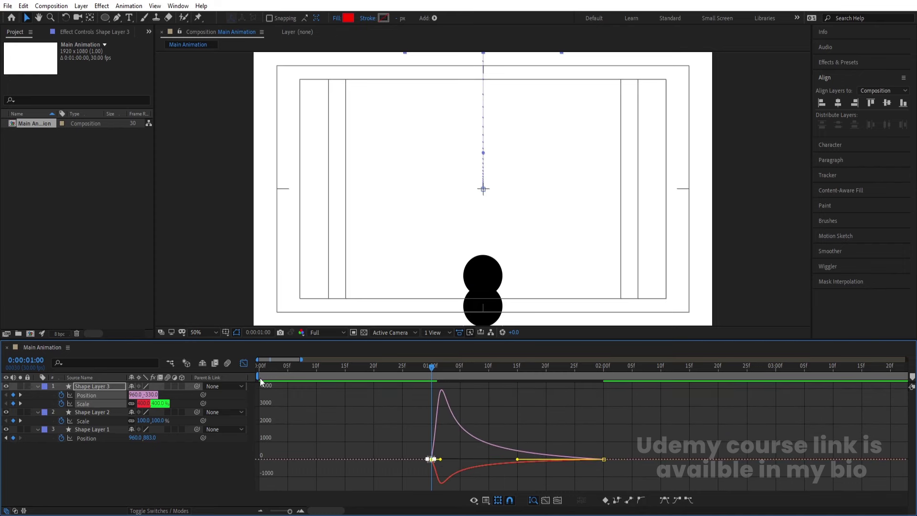
Preview the falling red circle from the start and reselect its layer.
left_click(244, 364)
key("space")
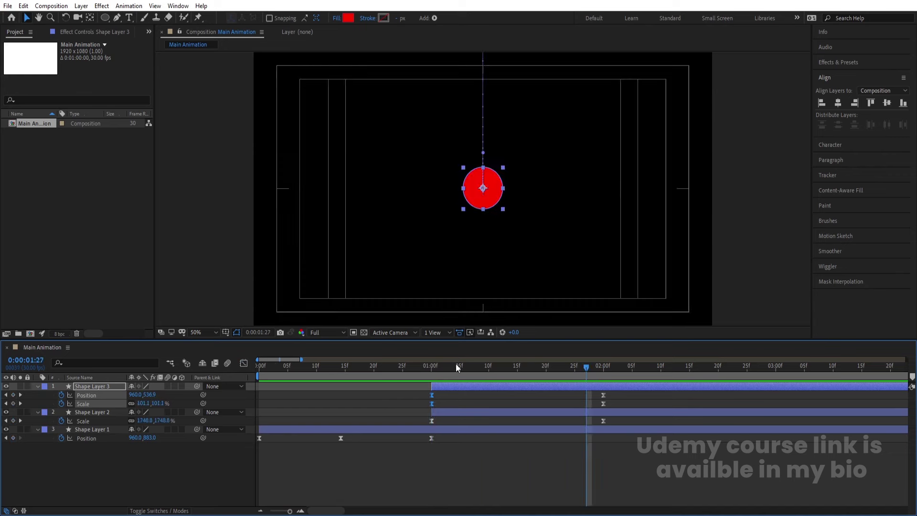
left_click_drag(456, 364, 246, 357)
key("space")
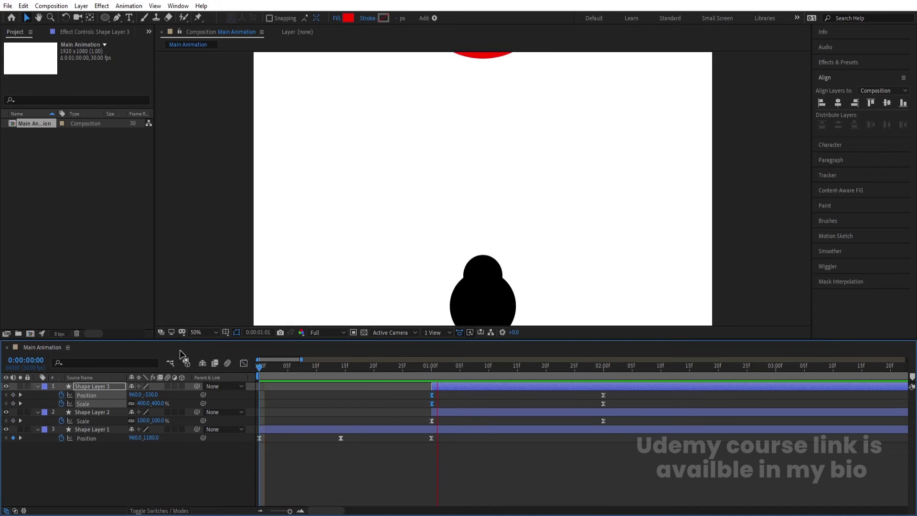
key("space")
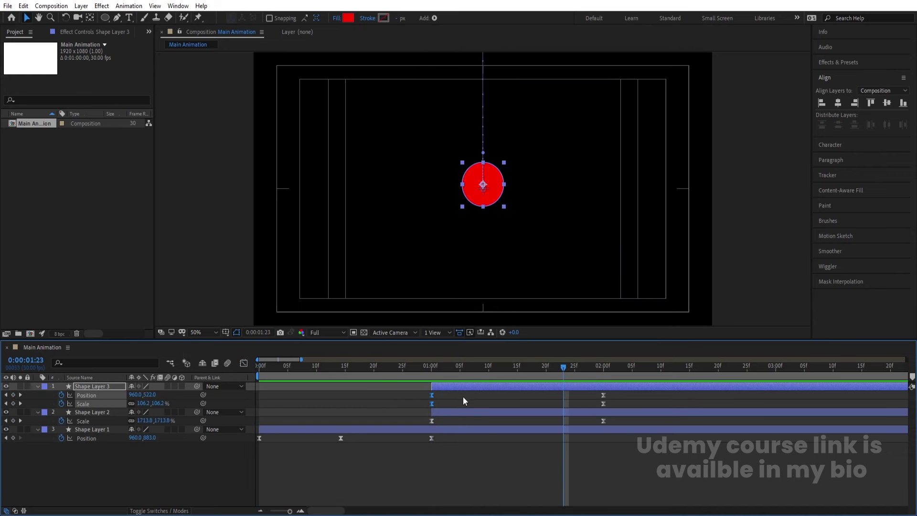
left_click(463, 397)
left_click(438, 386)
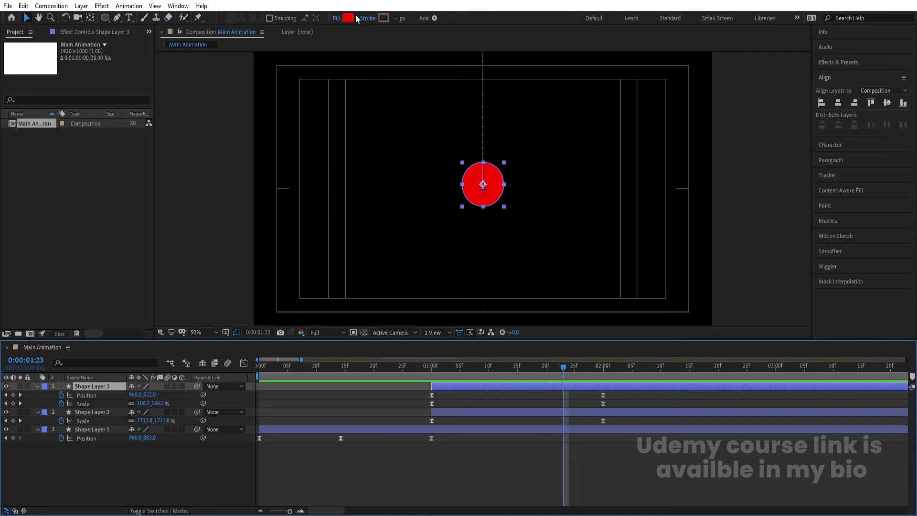
Change the circle's fill to white and preview it.
left_click(349, 18)
left_click_drag(374, 239, 334, 164)
key("Return")
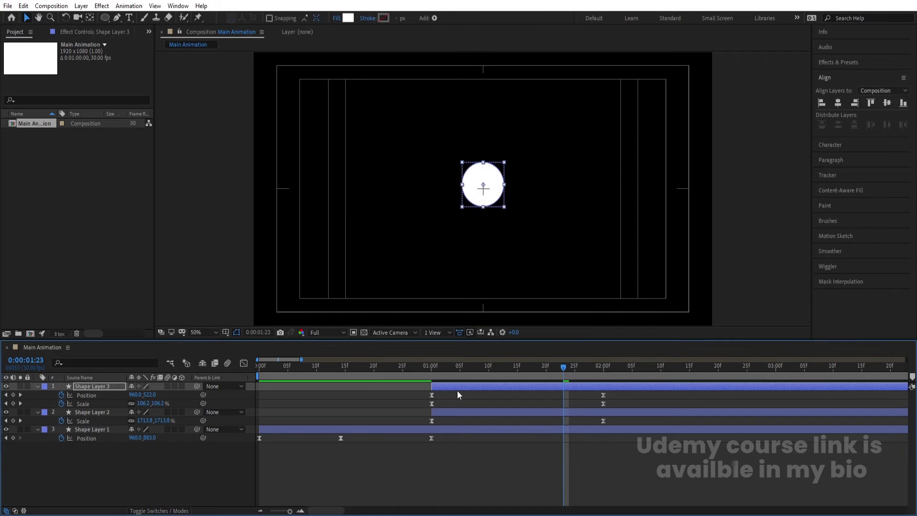
key("space")
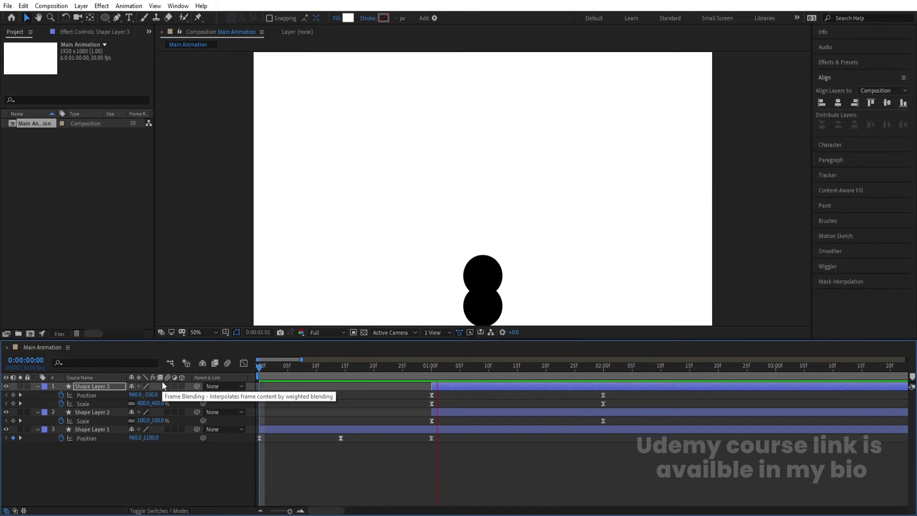
key("space")
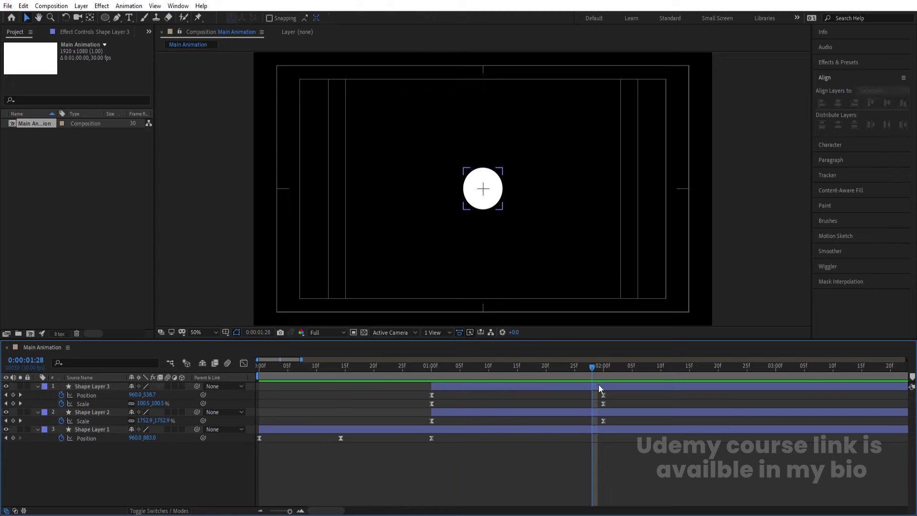
Add a Scale keyframe at 2:01 and enlarge the circle to about 1357% at 3:00.
left_click_drag(594, 366, 604, 368)
left_click(607, 385)
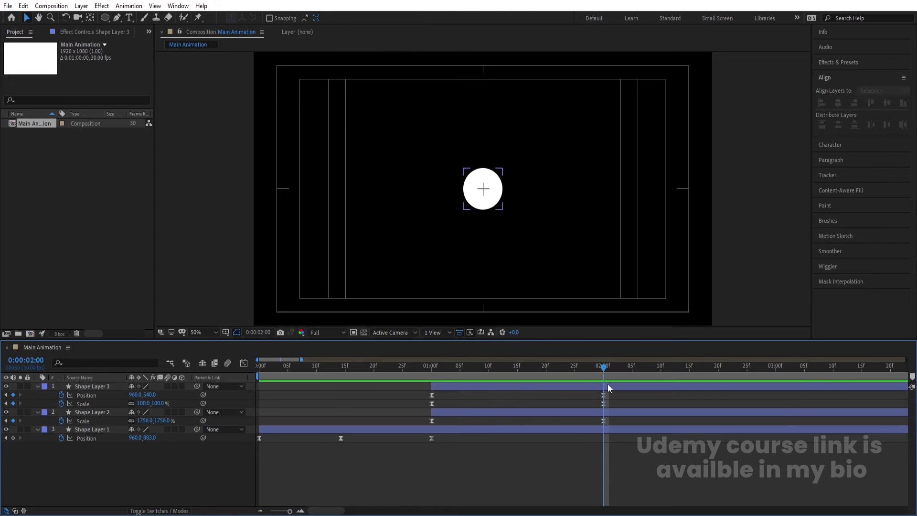
key("Page_Down")
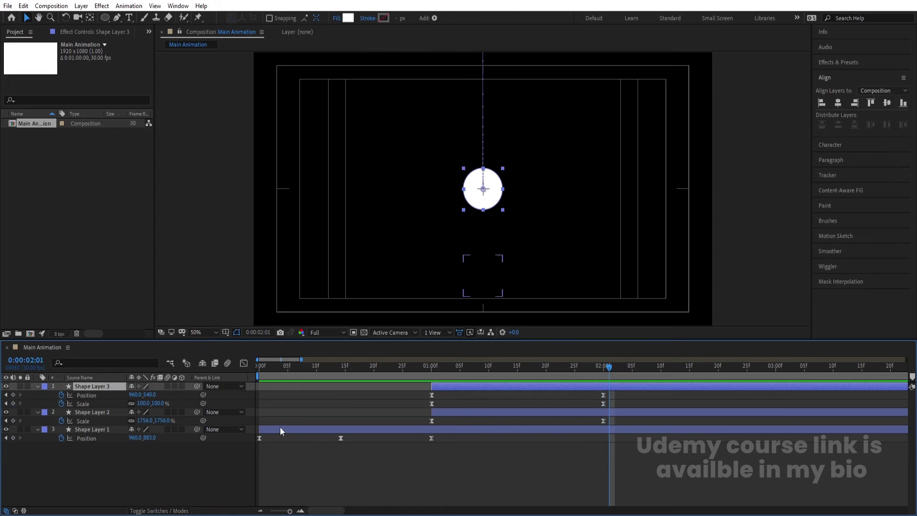
left_click(13, 404)
key("space")
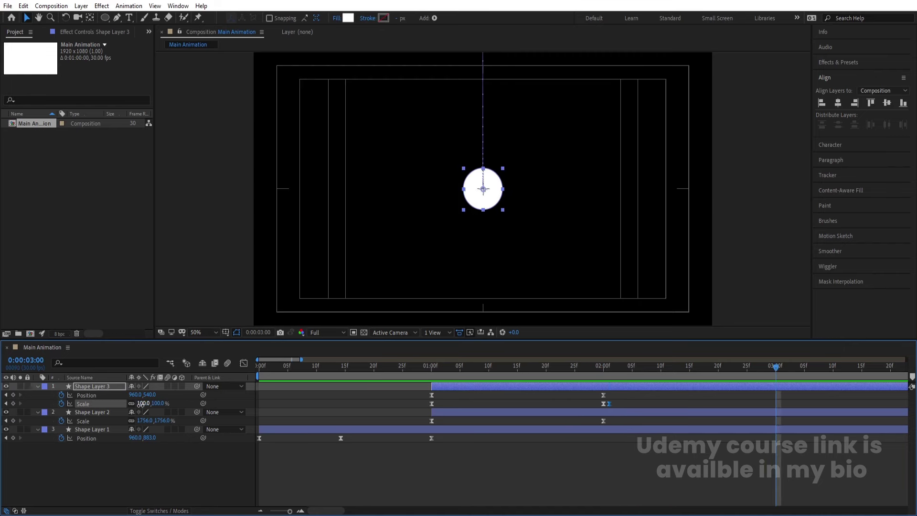
left_click_drag(144, 404, 647, 306)
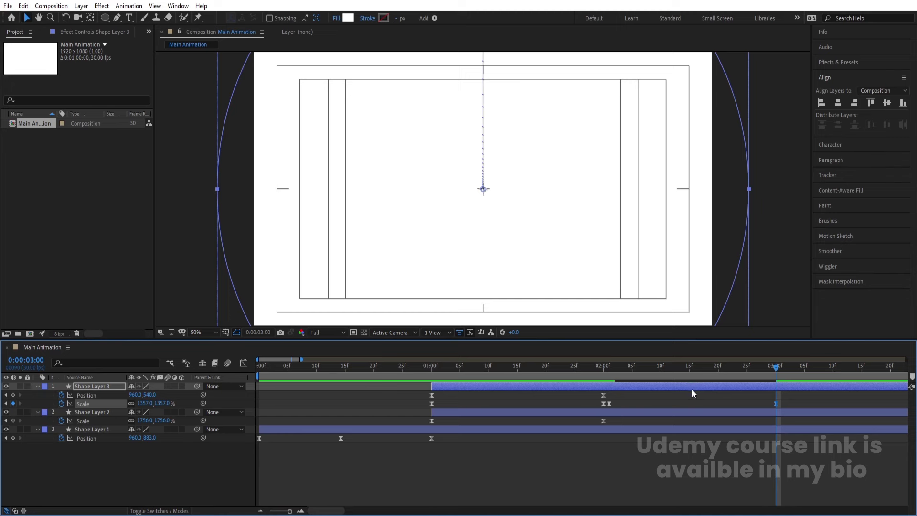
Give the new Scale keyframes a longer final ease-in on the speed graph.
key("minus")
mouse_move(706, 400)
left_mouse_down()
mouse_move(569, 417)
mouse_move(549, 408)
left_mouse_up()
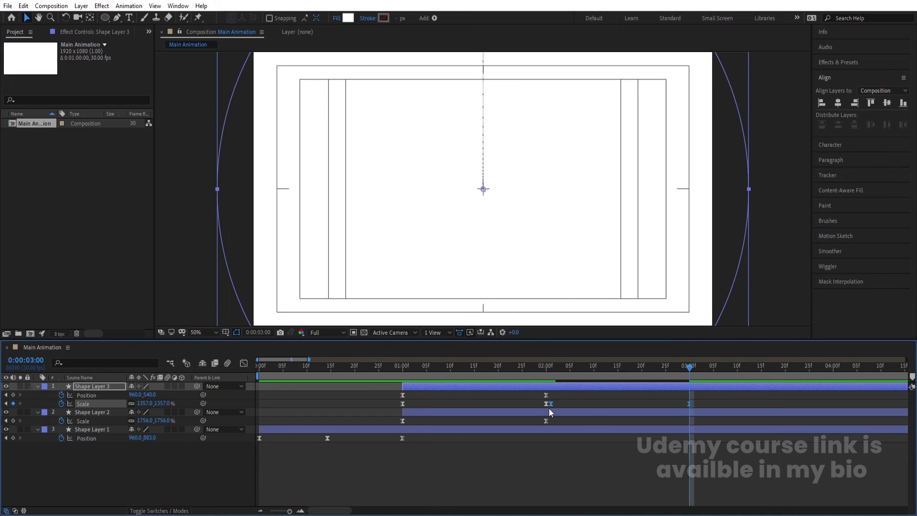
left_click(242, 365)
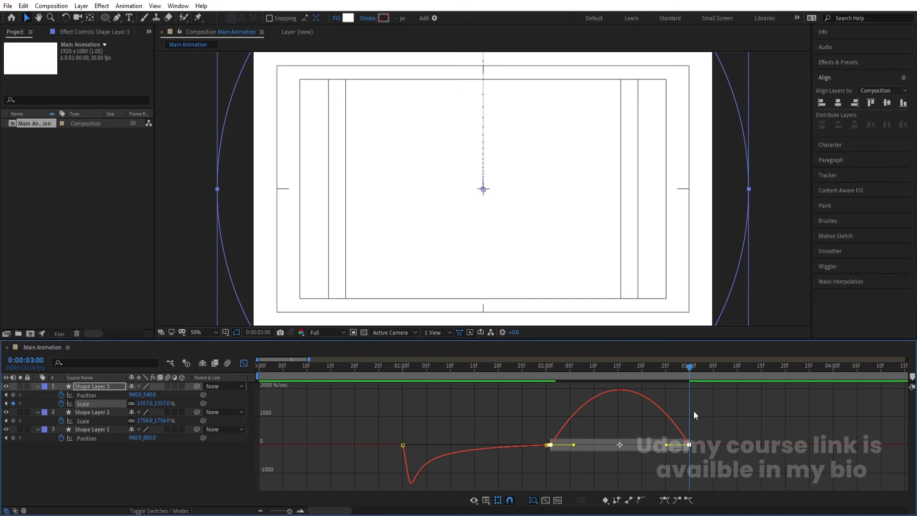
key("Num_Lock")
left_click_drag(713, 409, 548, 452)
mouse_move(667, 444)
left_mouse_down()
mouse_move(590, 453)
mouse_move(609, 457)
left_mouse_up()
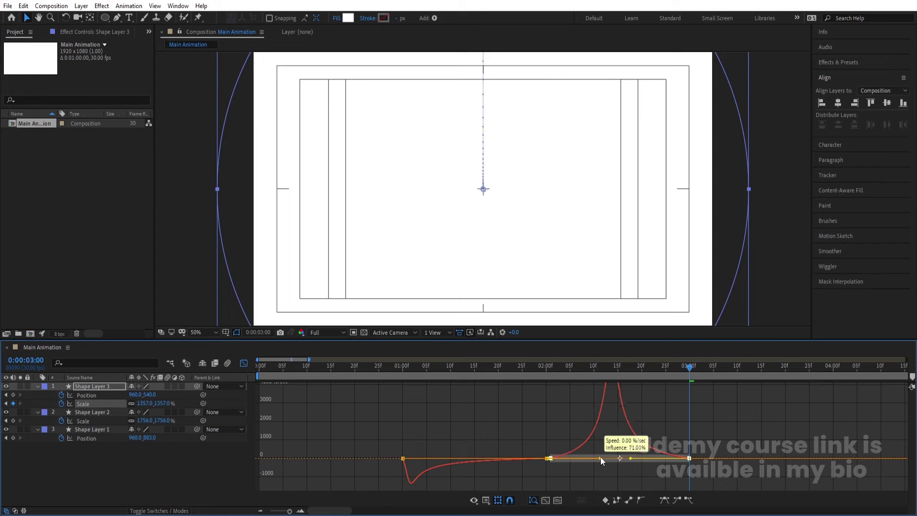
Play back and scrub the expanding circle animation, returning to the layer bar view.
left_click(546, 373)
key("space")
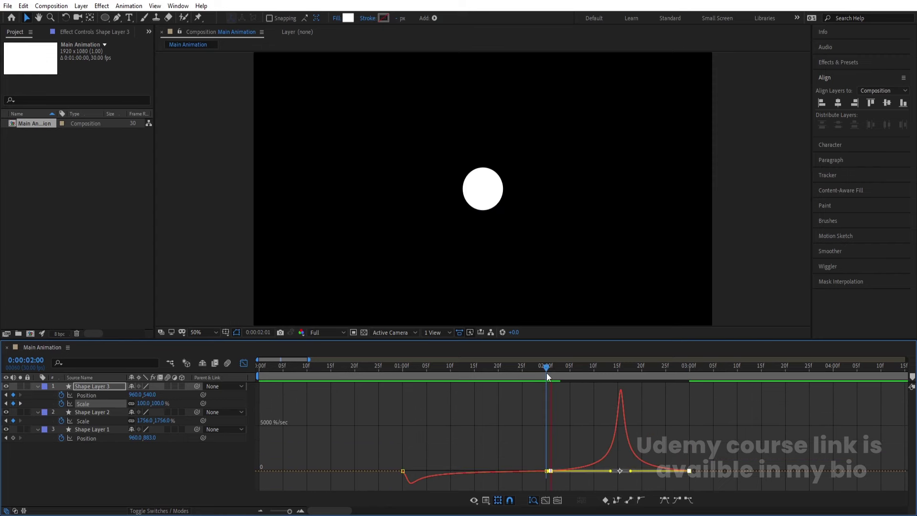
left_click(248, 363)
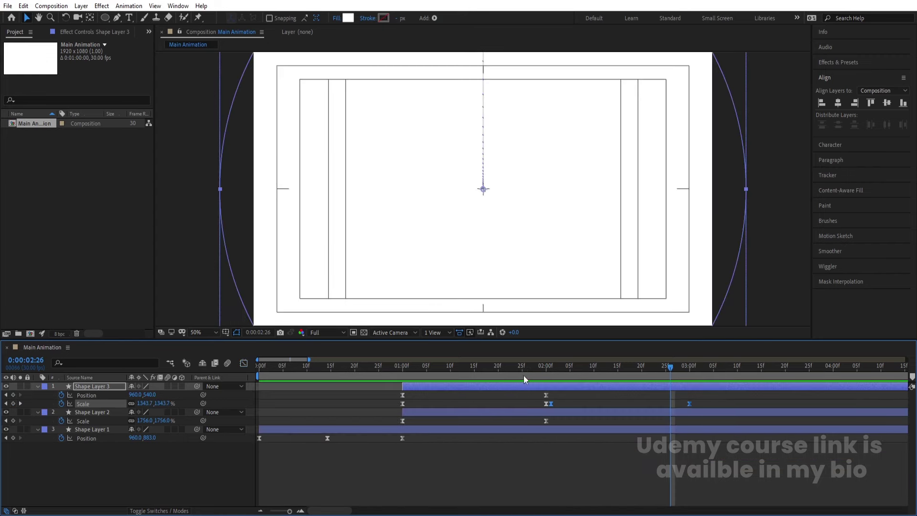
left_click(453, 368)
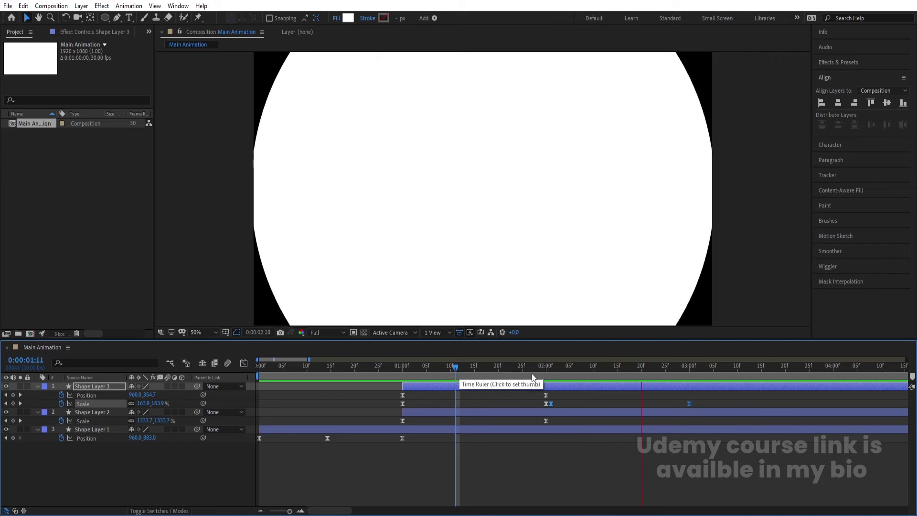
mouse_move(454, 369)
left_mouse_down()
mouse_move(545, 371)
mouse_move(208, 397)
left_mouse_up()
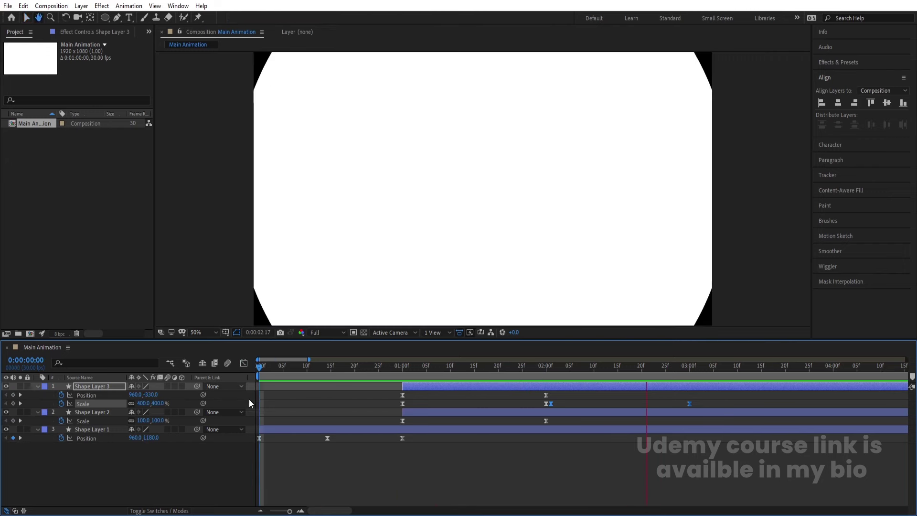
key("apostrophe")
Deselect and collapse all layers, then start a new solid layer (Ctrl+Y).
left_click(291, 467)
key("u")
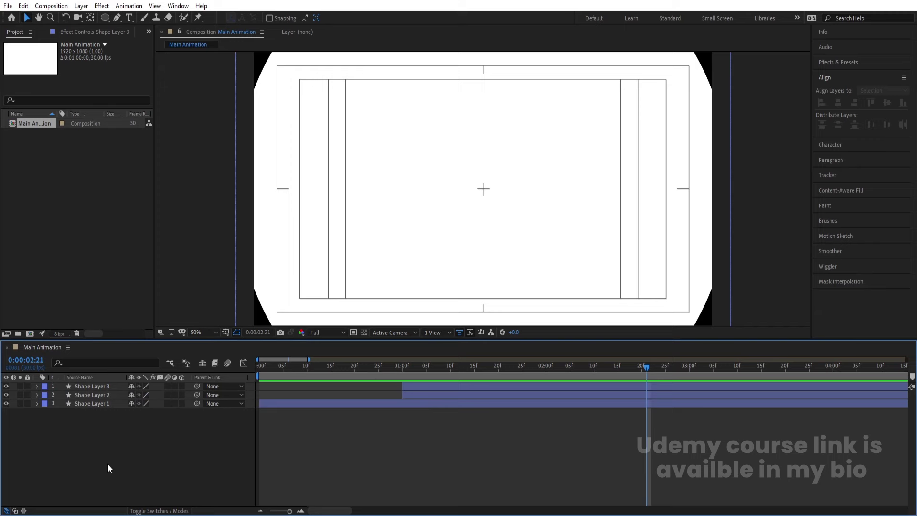
key("ctrl+y")
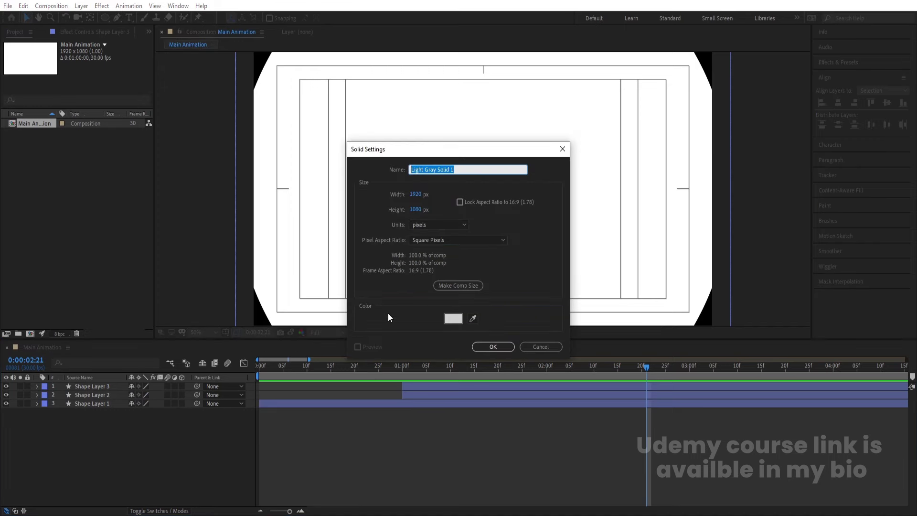
Create a 1920 × 1080 solid coloured white, FFFFFF, named White Solid 1.
key("Return")
key("ctrl+z")
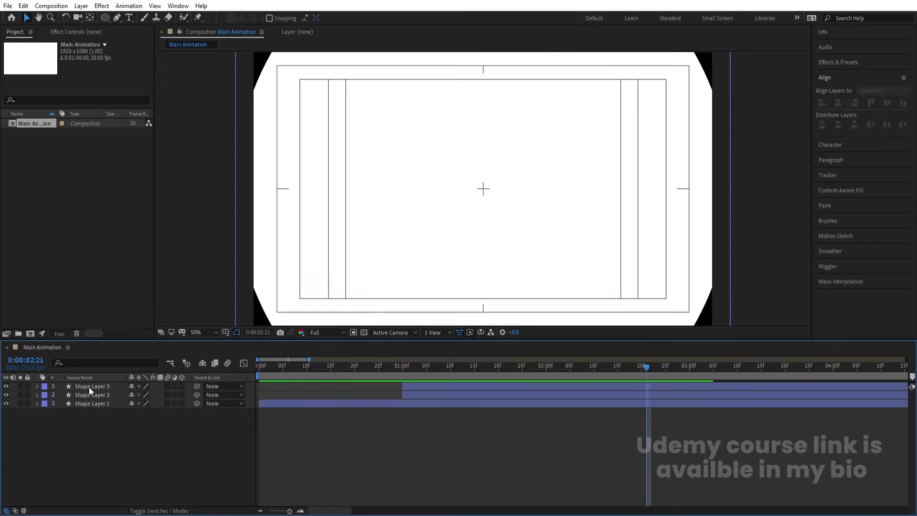
key("ctrl+y")
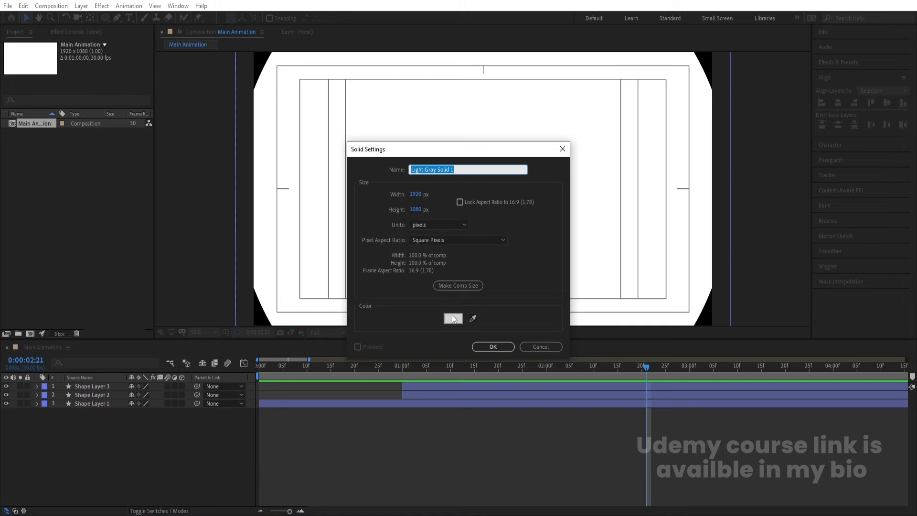
left_click(453, 319)
left_click_drag(378, 206, 345, 194)
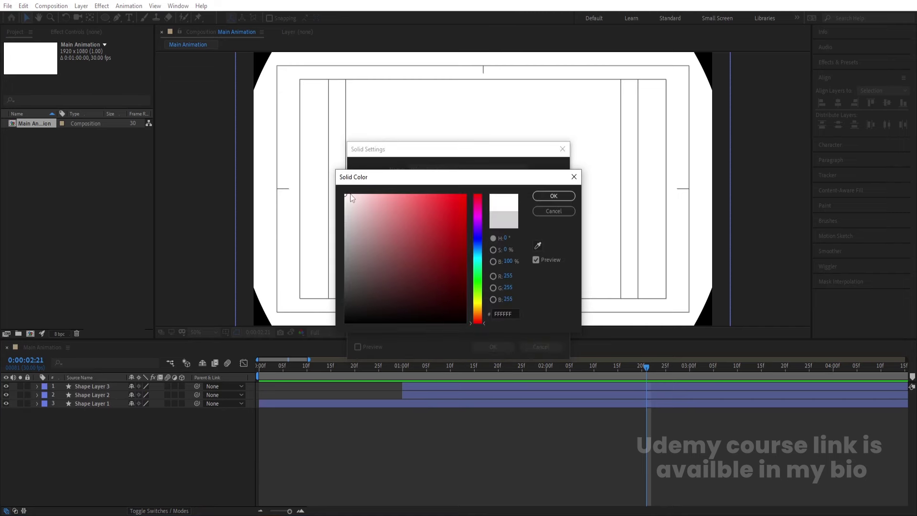
left_click(548, 197)
left_click(503, 347)
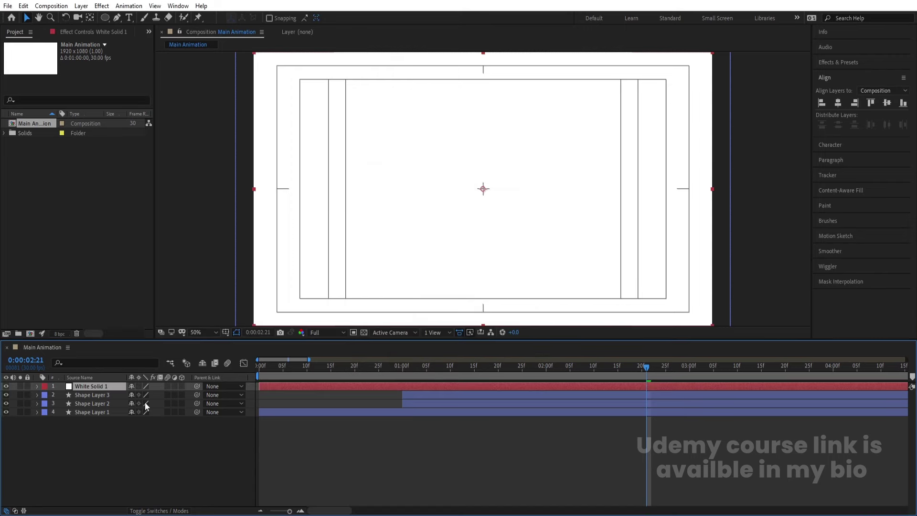
Move White Solid 1 to the bottom of the stack and select all four layers.
left_click_drag(114, 387, 113, 419)
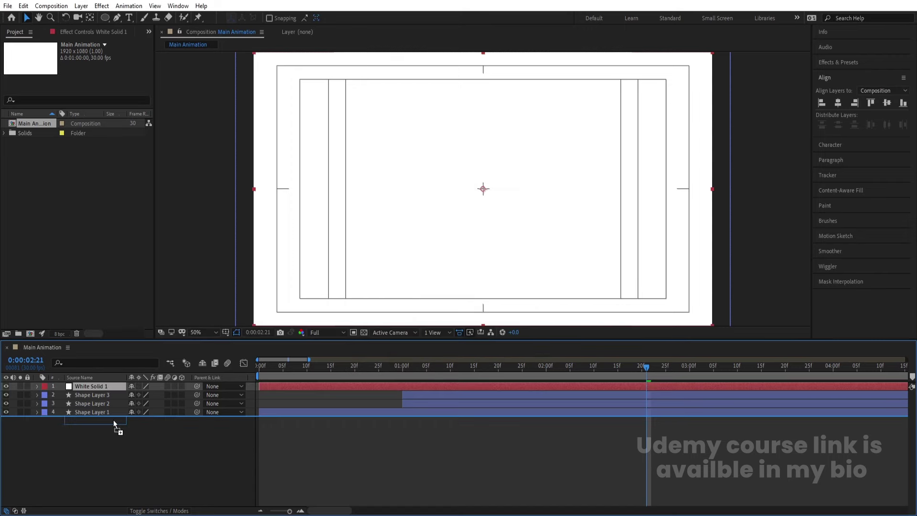
left_click(273, 365)
left_click_drag(113, 461, 65, 386)
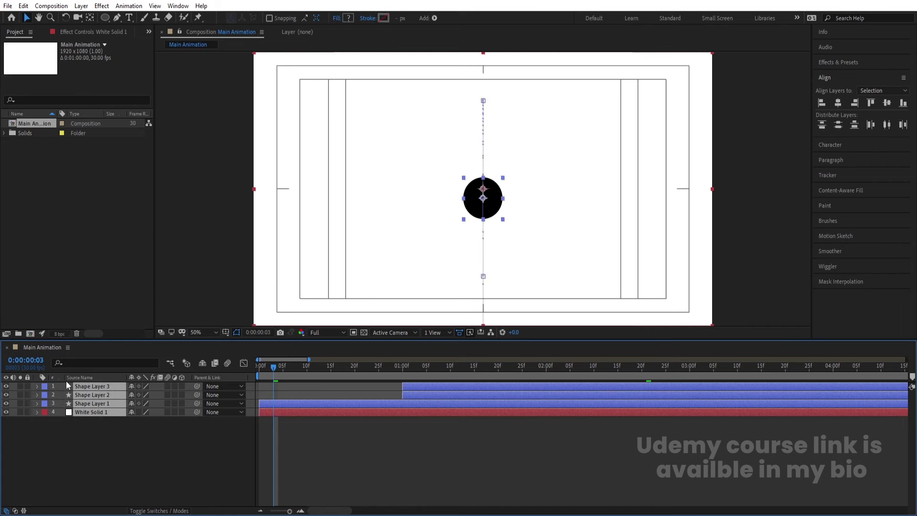
Pre-compose the four layers into 'Animation', deselect it, and bring up Import File.
key("ctrl+shift+c")
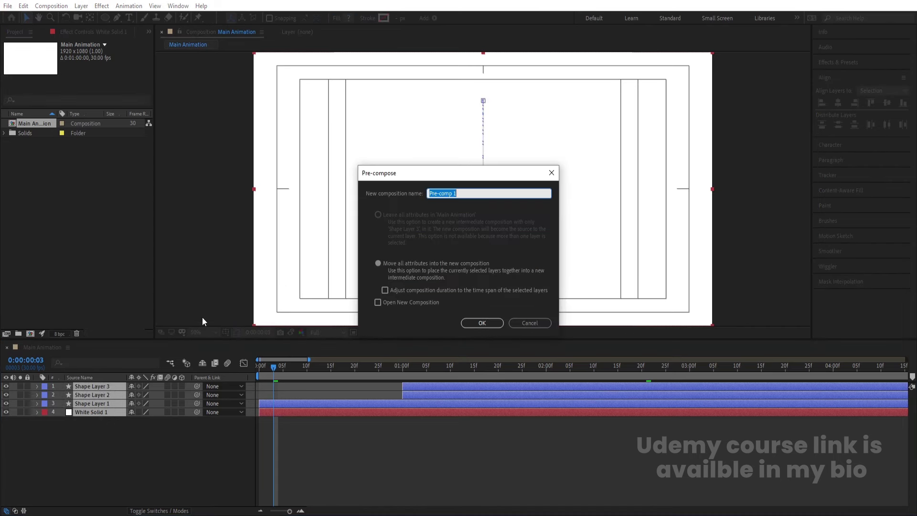
type("Animation")
key("Return")
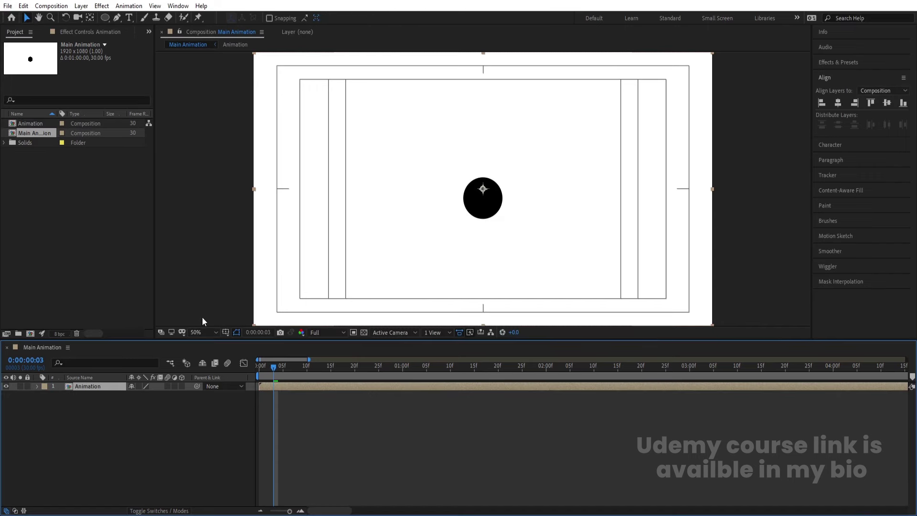
left_click(159, 438)
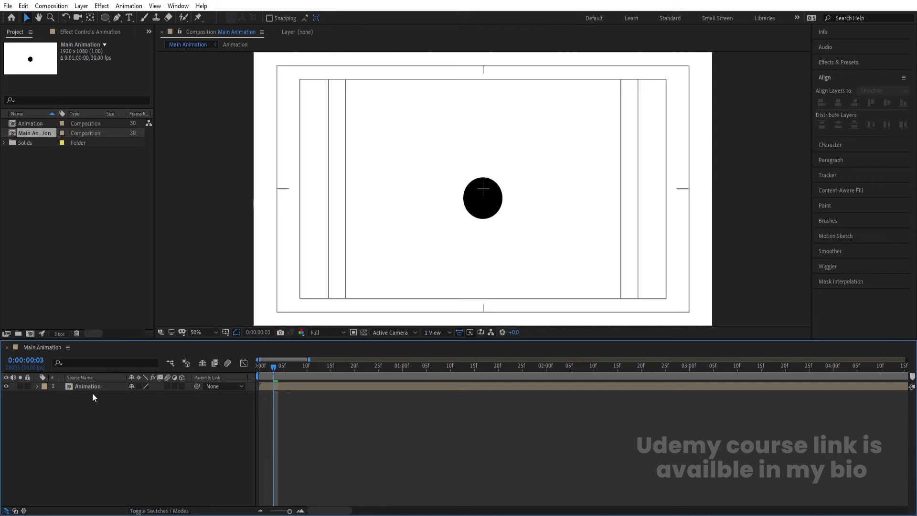
key("ctrl+i")
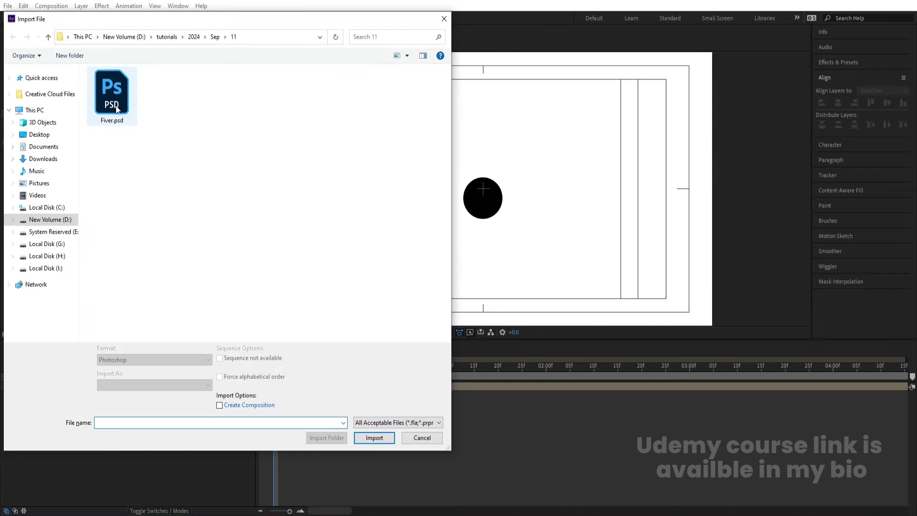
Import Fiver.psd as a composition retaining layer sizes, placed above Animation at 81% scale.
left_click(117, 111)
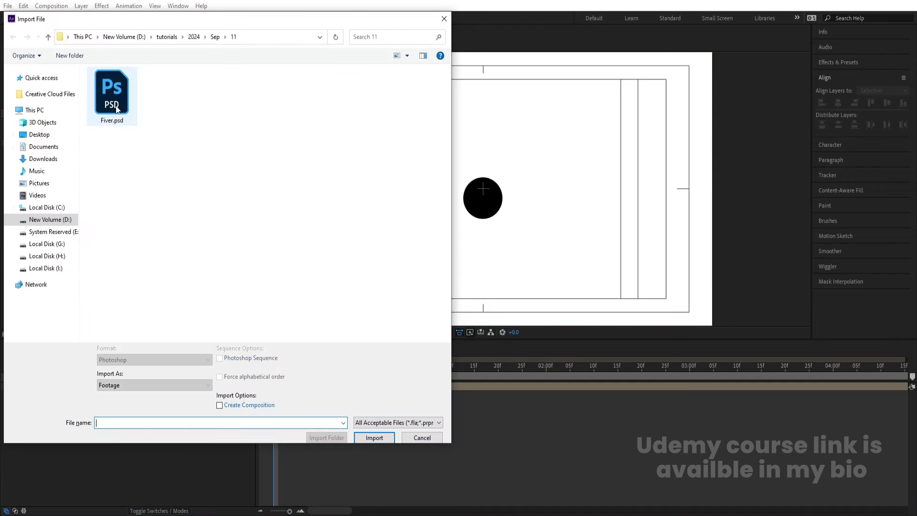
left_click(116, 384)
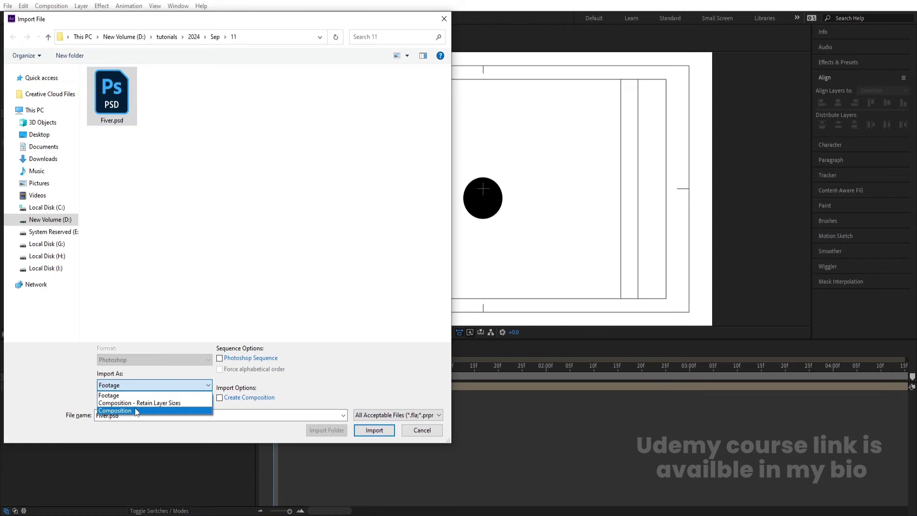
left_click(132, 402)
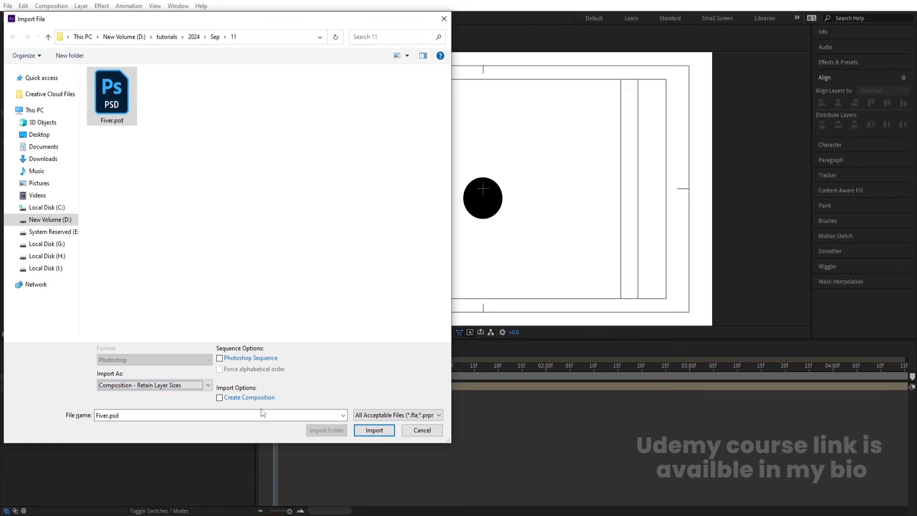
left_click(374, 430)
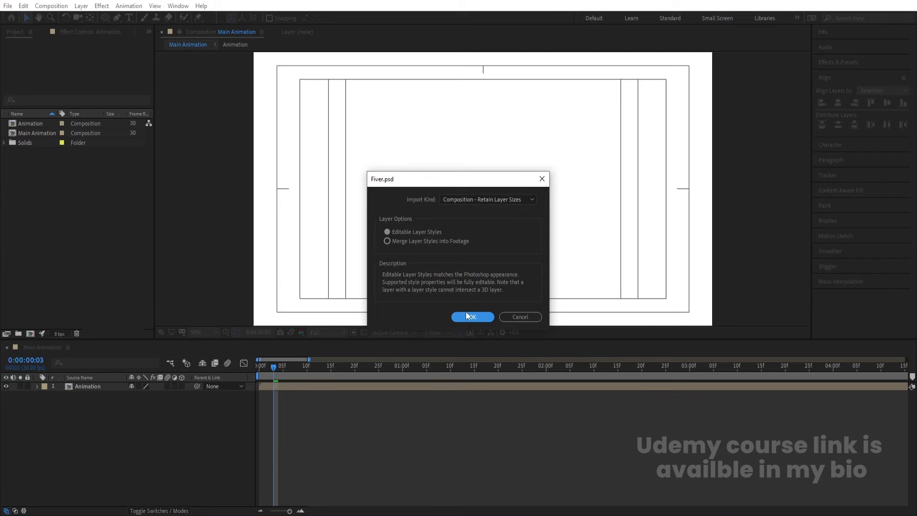
left_click(467, 314)
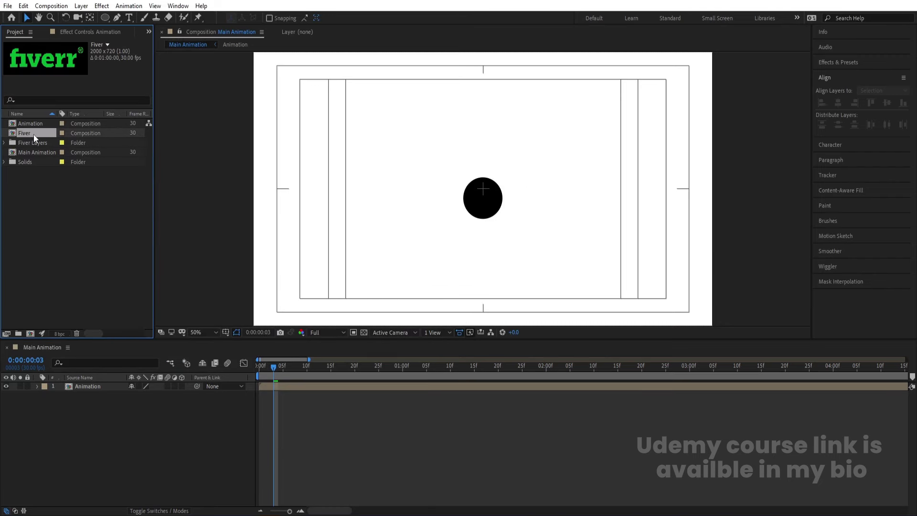
mouse_move(34, 136)
left_mouse_down()
mouse_move(137, 400)
mouse_move(121, 385)
mouse_move(119, 395)
left_mouse_up()
key("s")
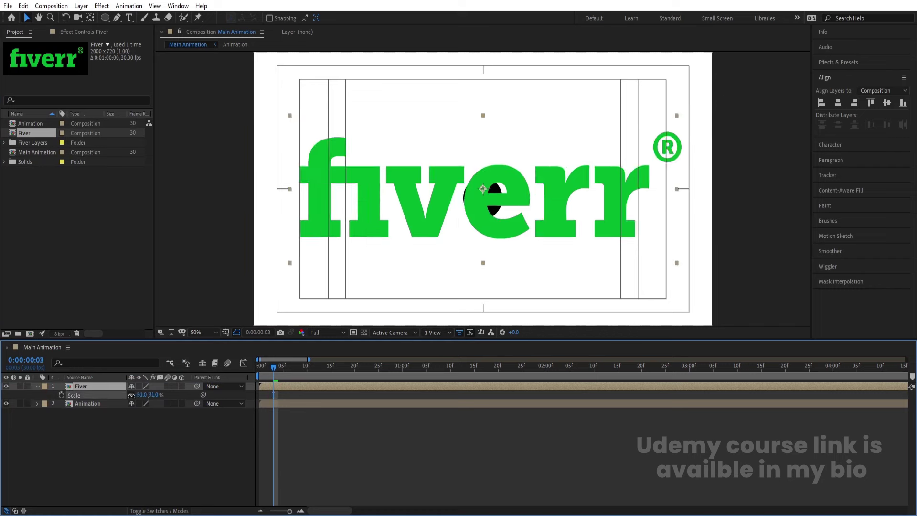
Inside the Fiver composition, keyframe all seven letters' Opacity at 0:00.
double_click(86, 387)
left_click_drag(279, 365, 202, 374)
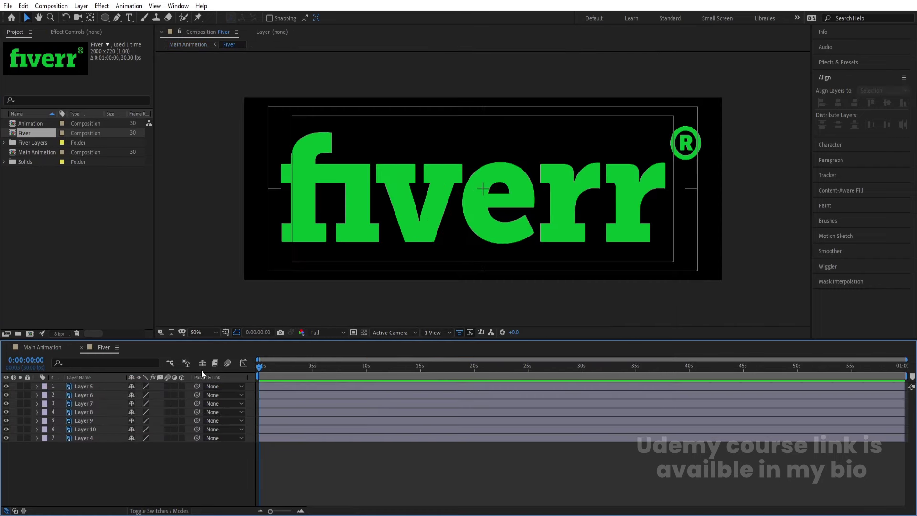
key("ctrl+a")
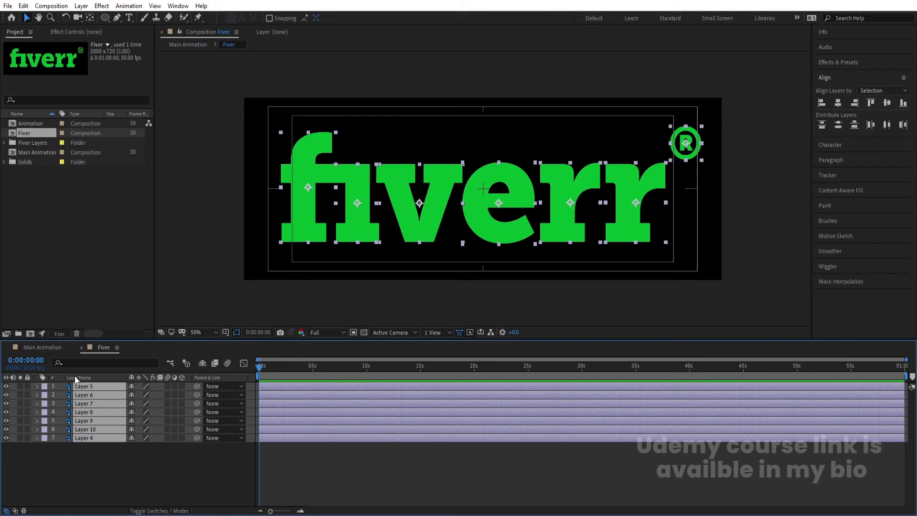
key("p")
key("r")
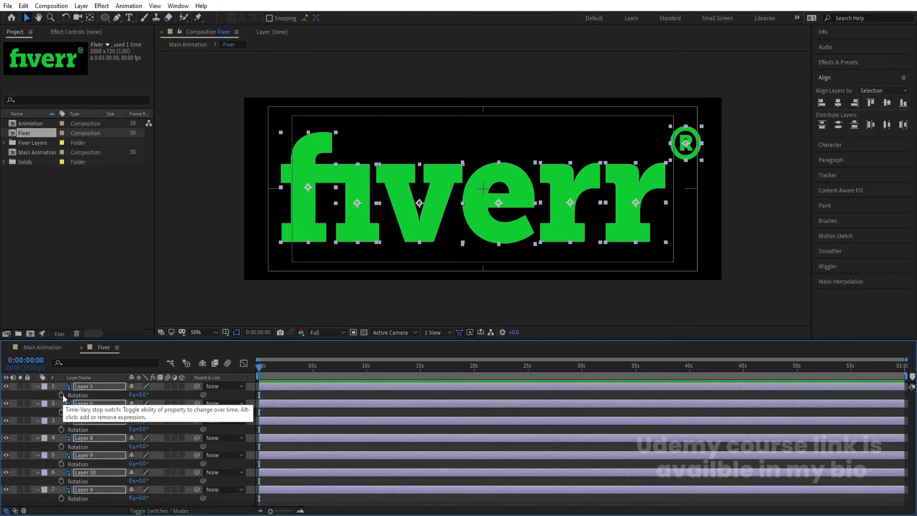
key("alt+shift+t")
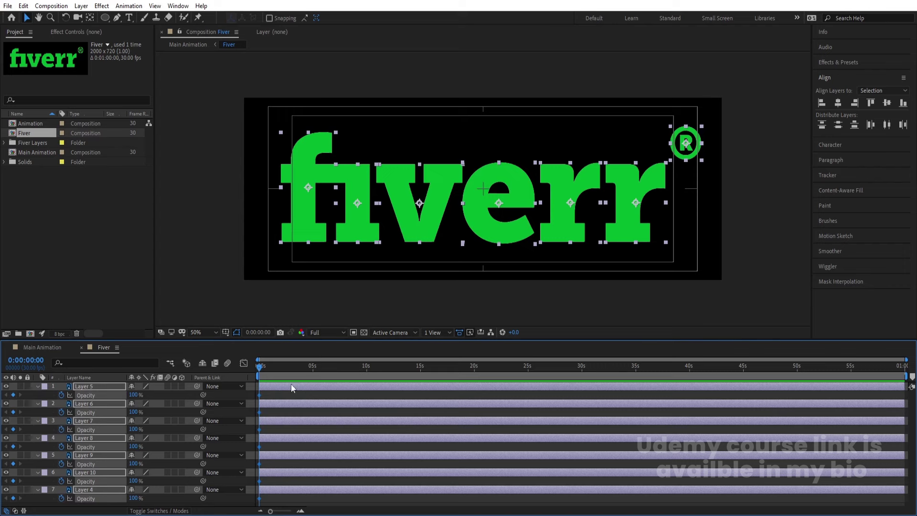
key("shift+p")
key("equal")
key("equal")
key("equal")
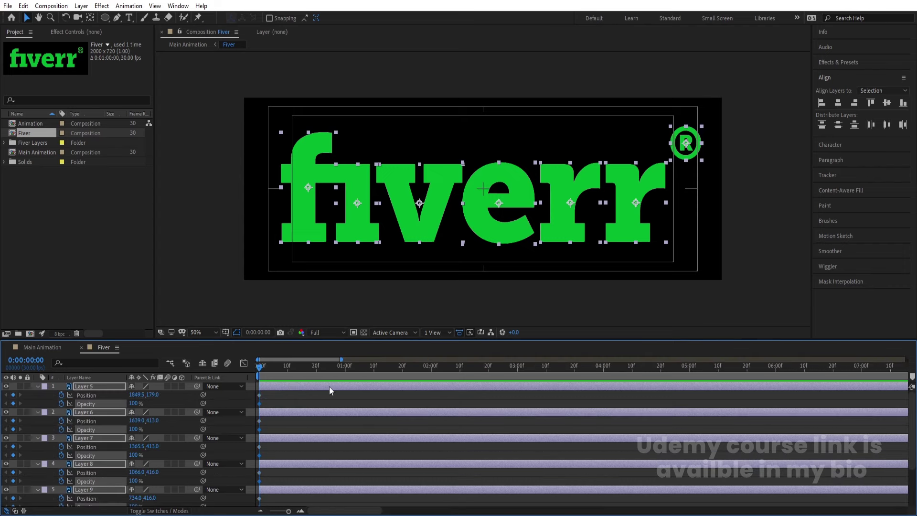
Keyframe Position and Opacity at 1:00, then start letters 140 px right and 0% opaque.
left_click(345, 370)
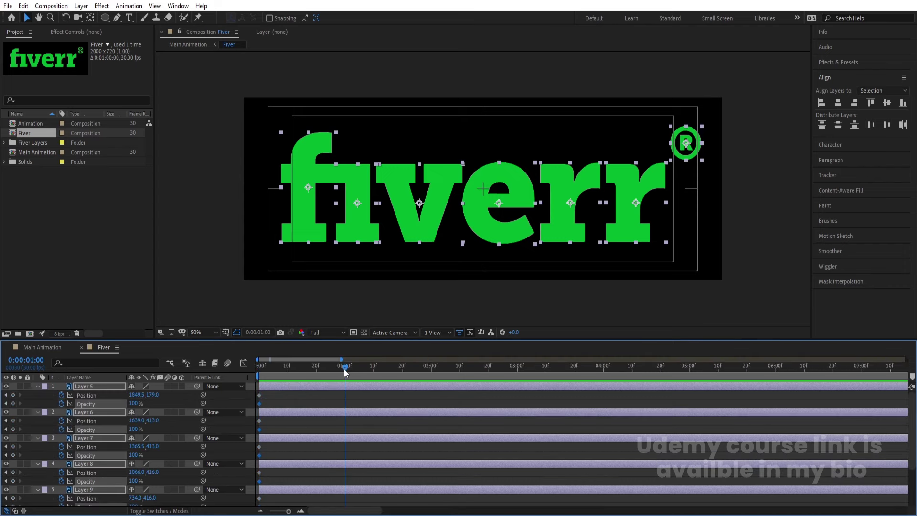
left_click(13, 395)
left_click(13, 404)
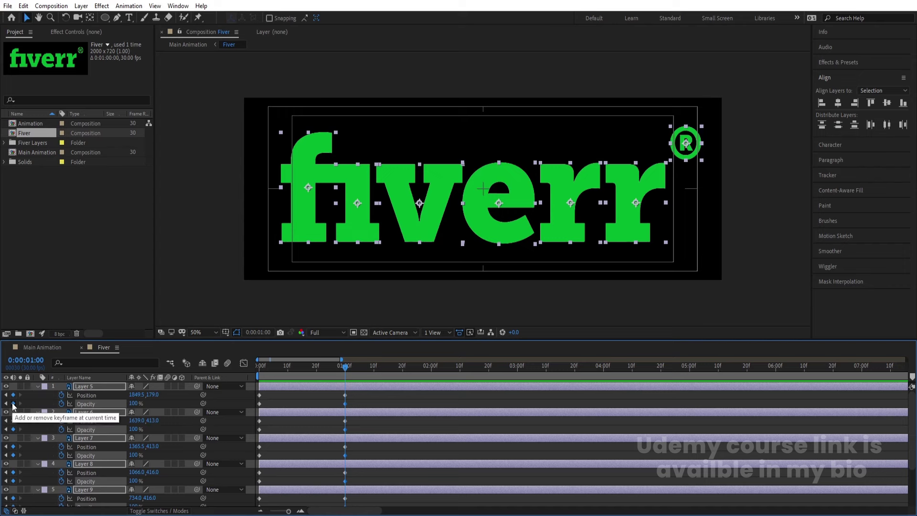
key("Home")
left_click_drag(135, 395, 208, 394)
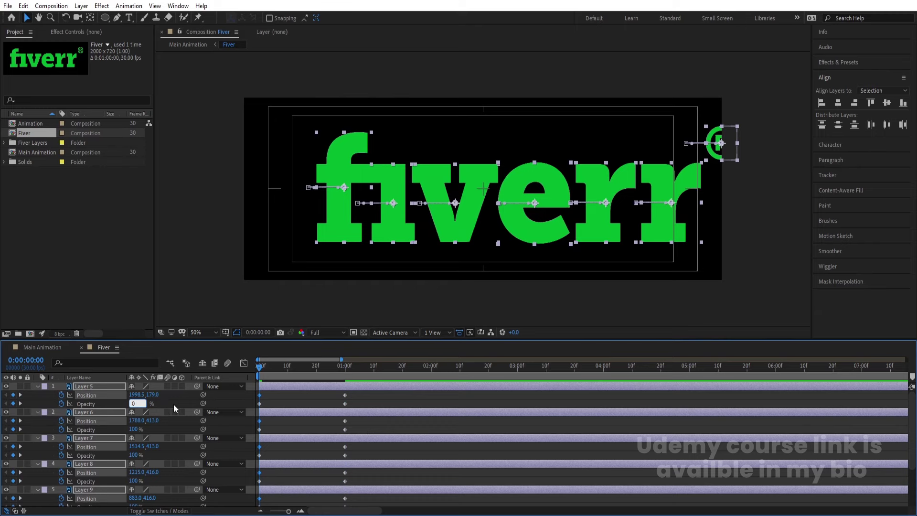
key("Return")
Sharpen the 0f and 1:00f keyframes' easing in the Graph Editor, preview, and collapse layers.
scroll(380, 471, "down", 2)
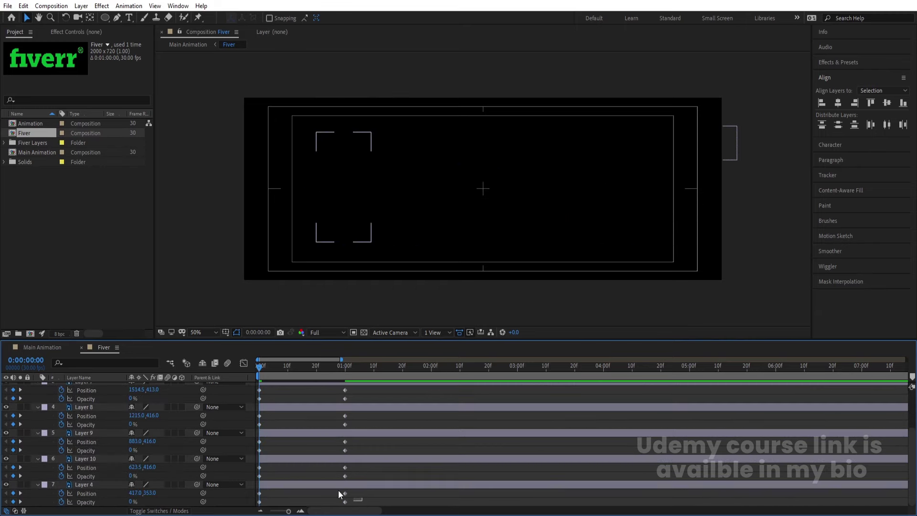
left_click_drag(362, 500, 337, 379)
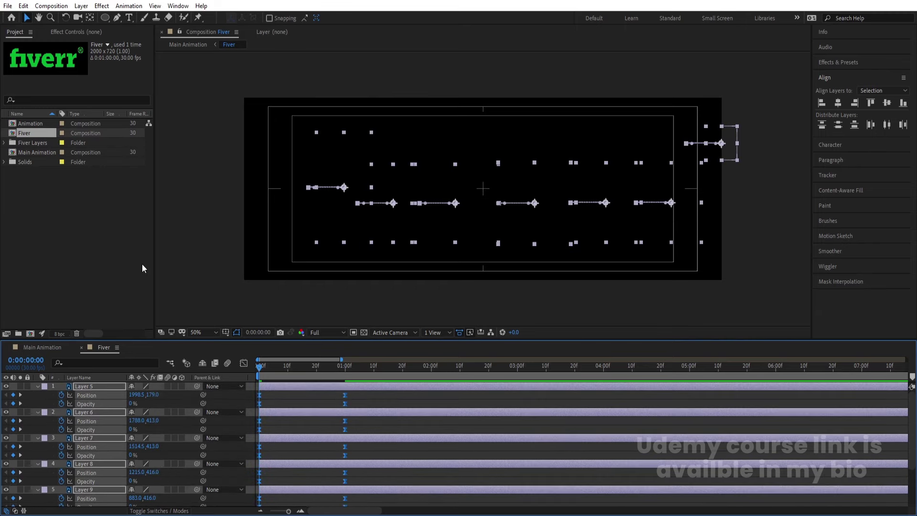
left_click(244, 363)
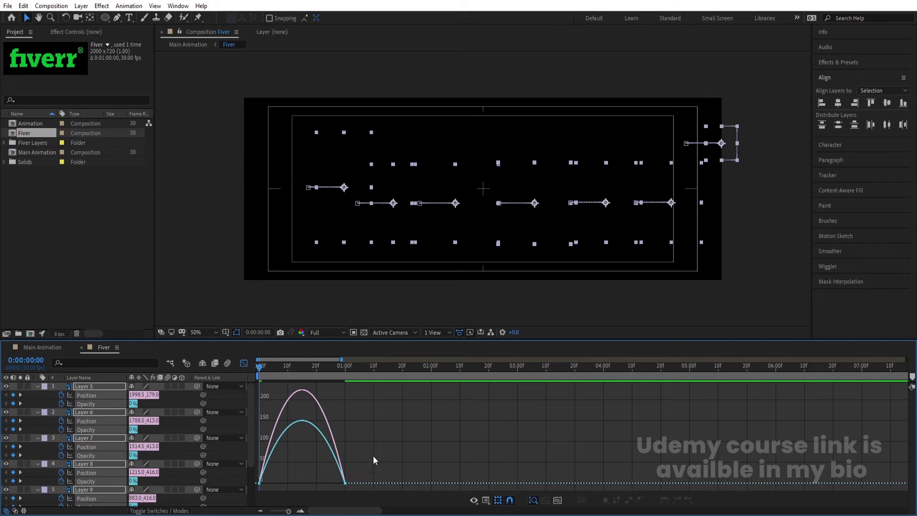
mouse_move(374, 456)
left_mouse_down()
mouse_move(322, 492)
mouse_move(302, 479)
mouse_move(257, 491)
mouse_move(262, 479)
left_mouse_up()
key("space")
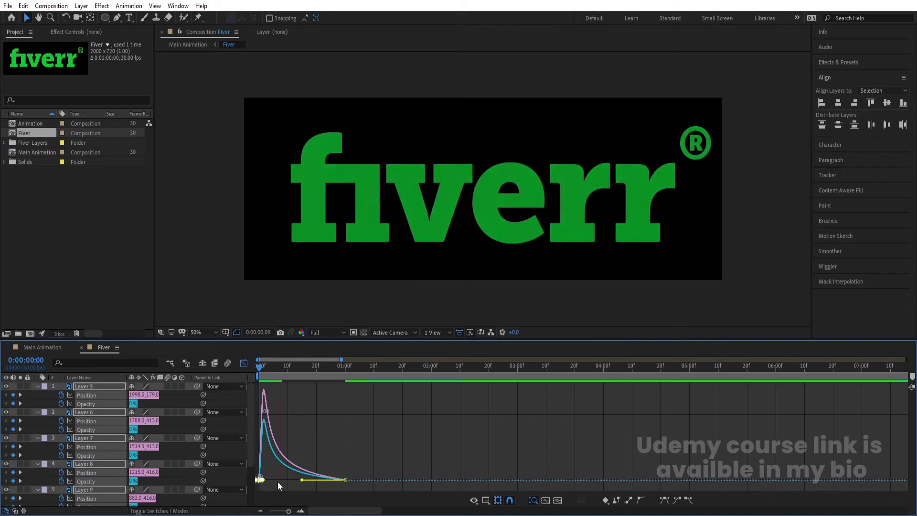
left_click(244, 363)
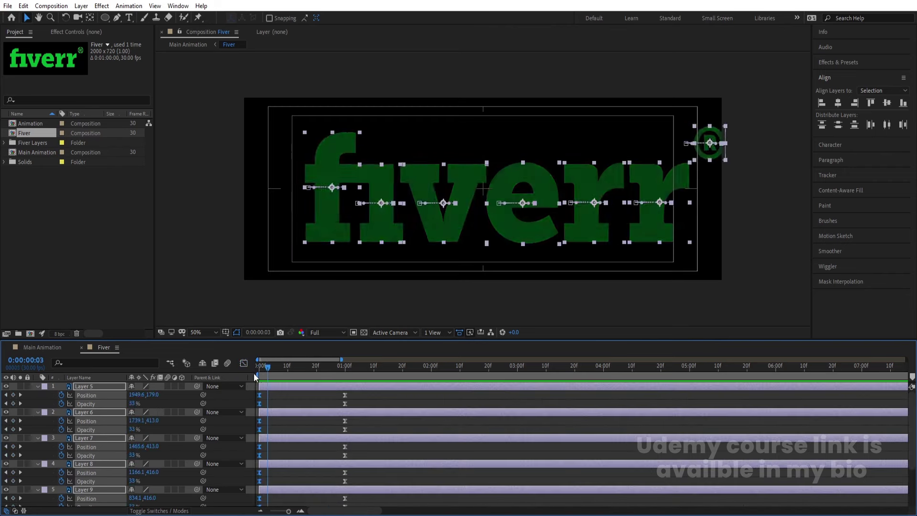
left_click(267, 398)
key("u")
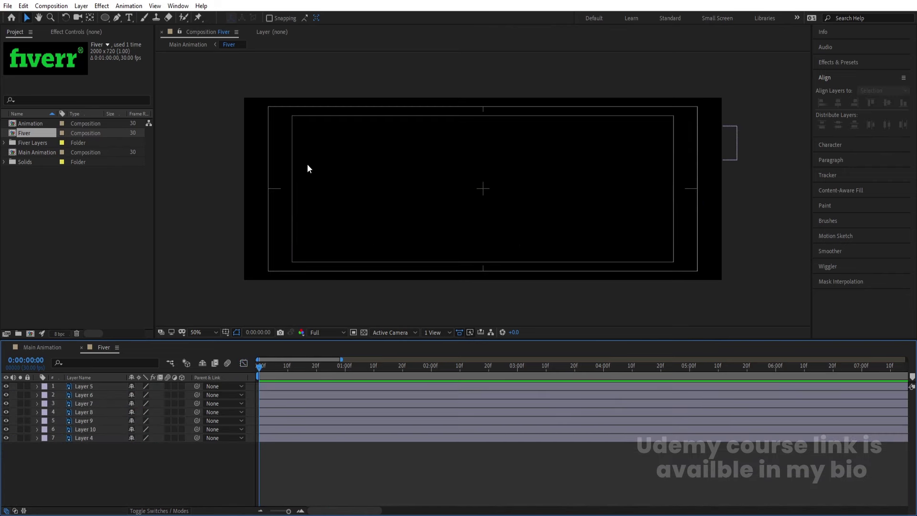
Trim Layers 10, 9 and 8 to start at frames 5, 10 and 15.
left_click(351, 155)
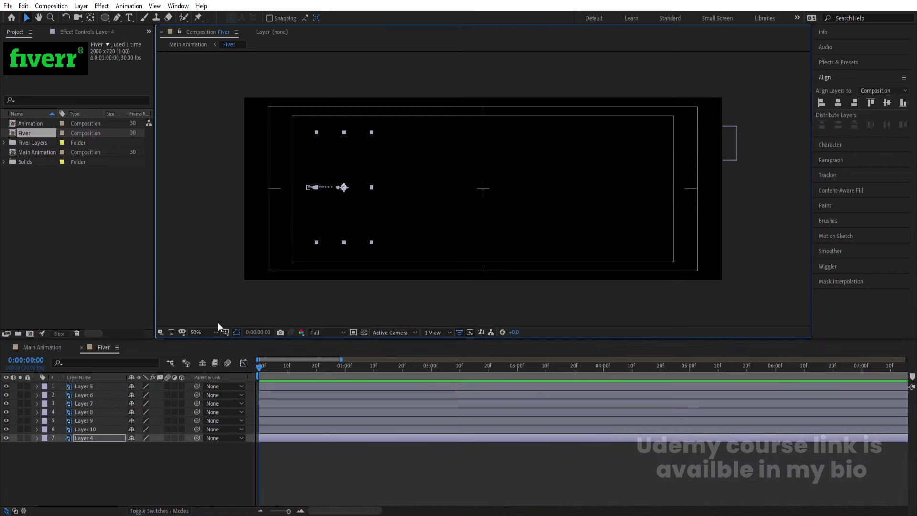
left_click(84, 437)
key("equal")
key("equal")
key("equal")
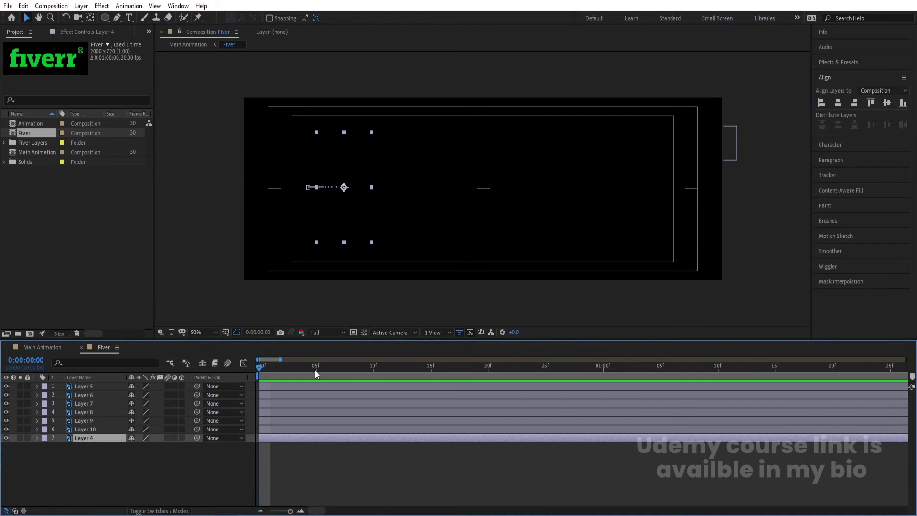
left_click(316, 367)
left_click(316, 429)
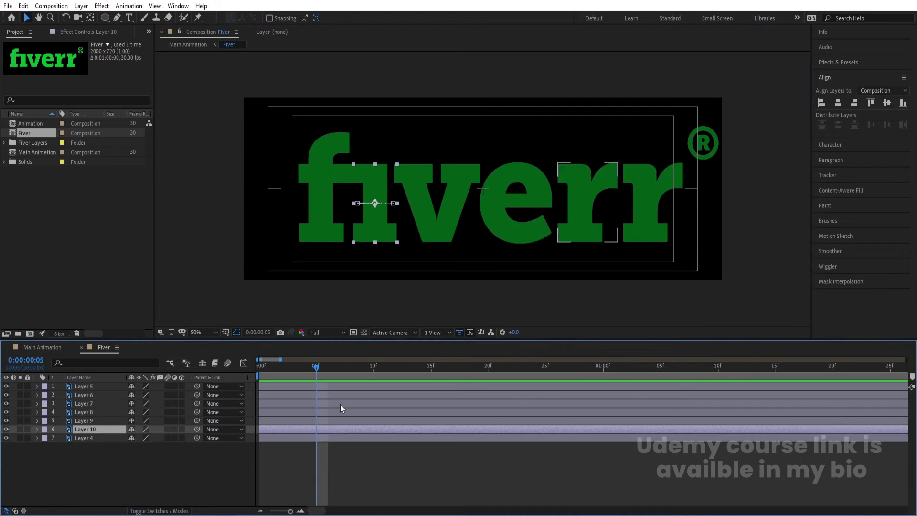
key("alt+bracketleft")
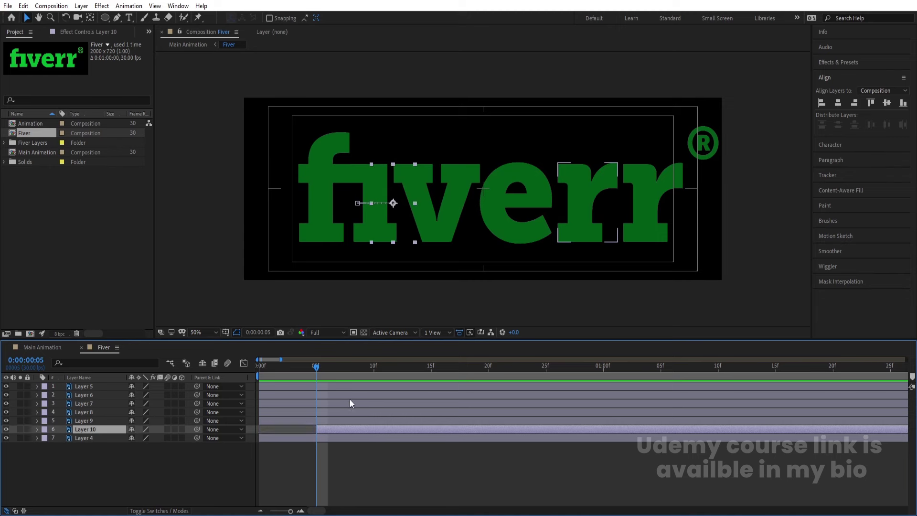
left_click(375, 370)
left_click(379, 422)
key("alt+bracketleft")
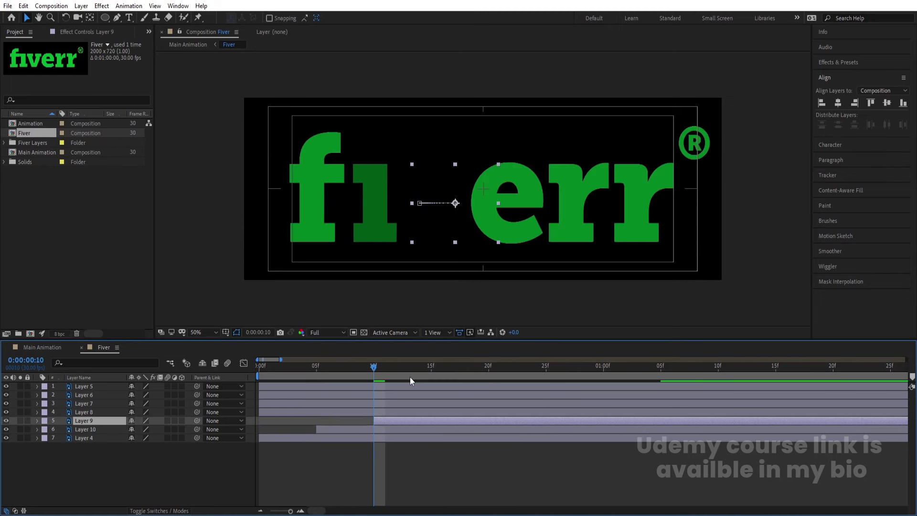
left_click(428, 366)
left_click(436, 409)
key("alt+bracketleft")
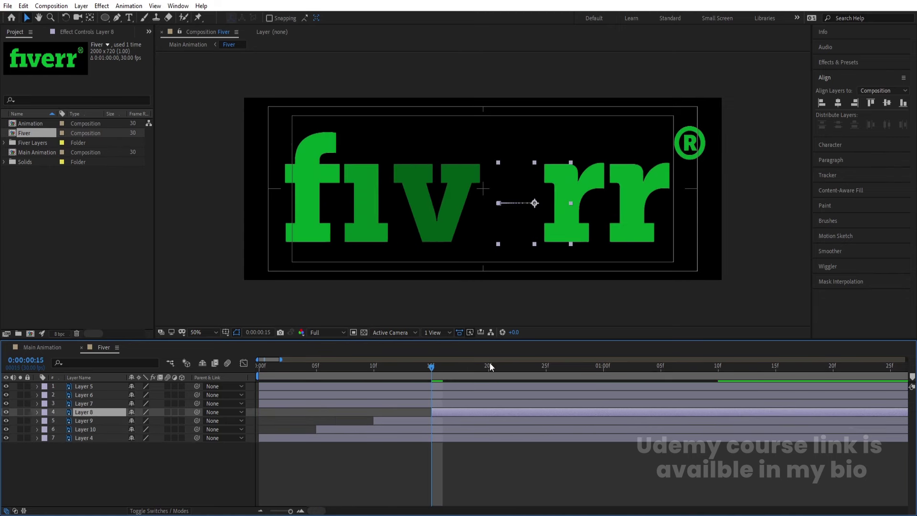
Trim Layers 7, 6 and 5 to start at frames 20, 25 and 1:00, then preview.
left_click(489, 364)
left_click(489, 403)
key("alt+bracketleft")
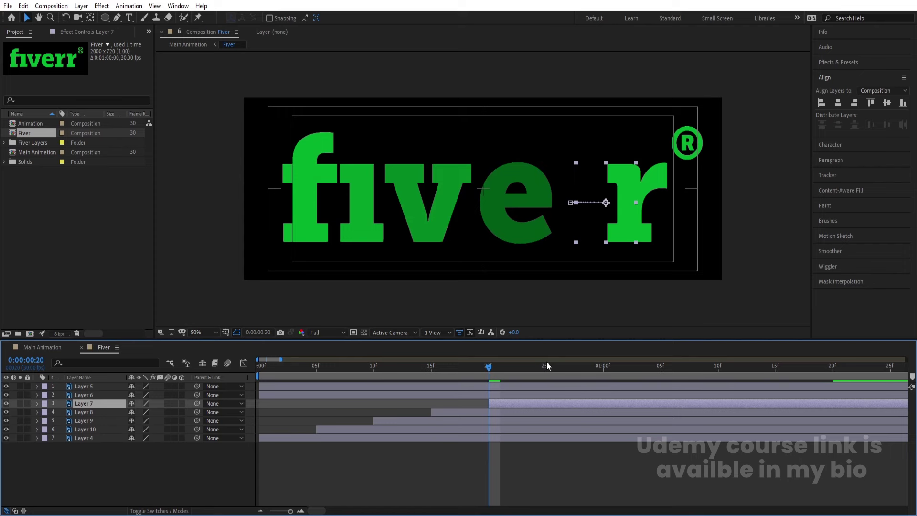
left_click(545, 366)
left_click(551, 394)
key("alt+bracketleft")
left_click(604, 367)
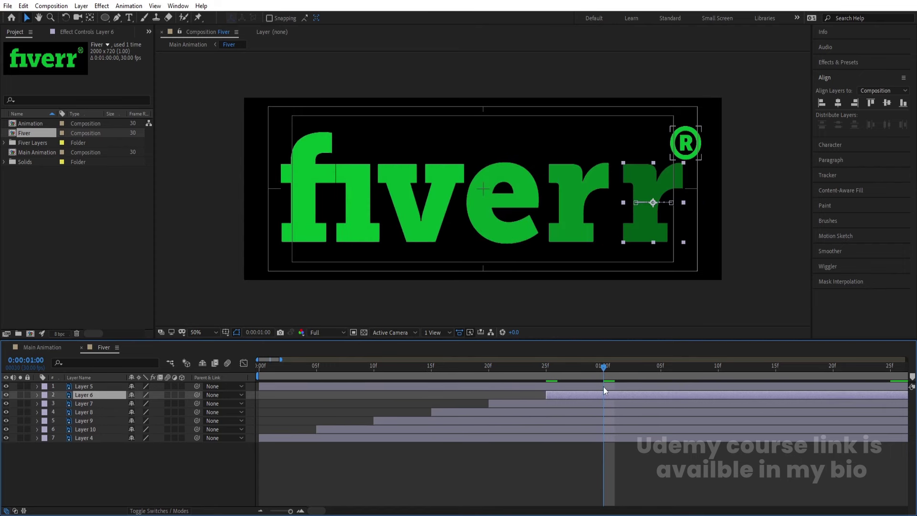
left_click(604, 386)
key("alt+bracketleft")
key("minus")
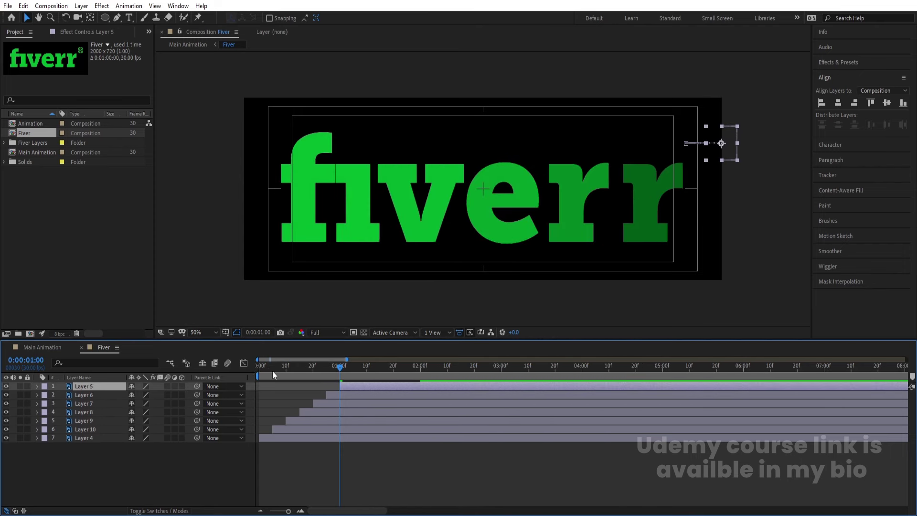
key("Home")
key("space")
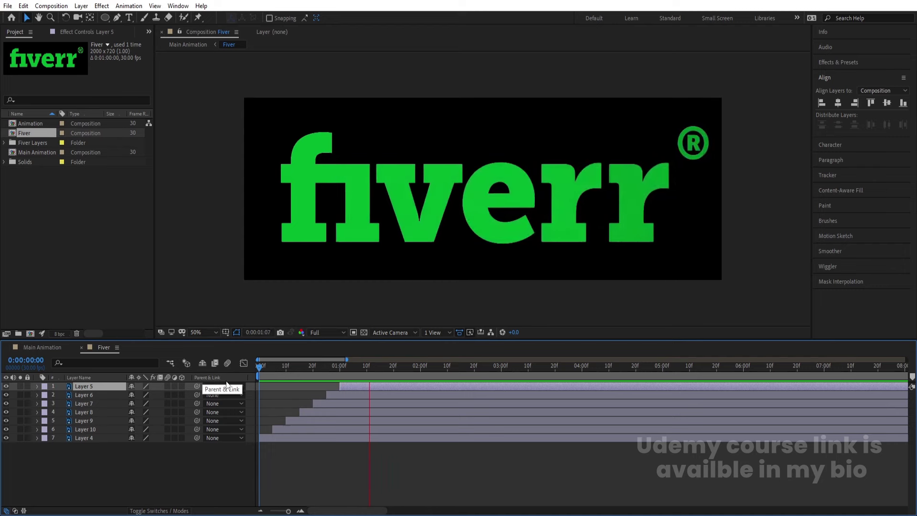
In Main Animation, trim the Fiver layer to start at 2:01 and preview the reveal.
left_click(45, 345)
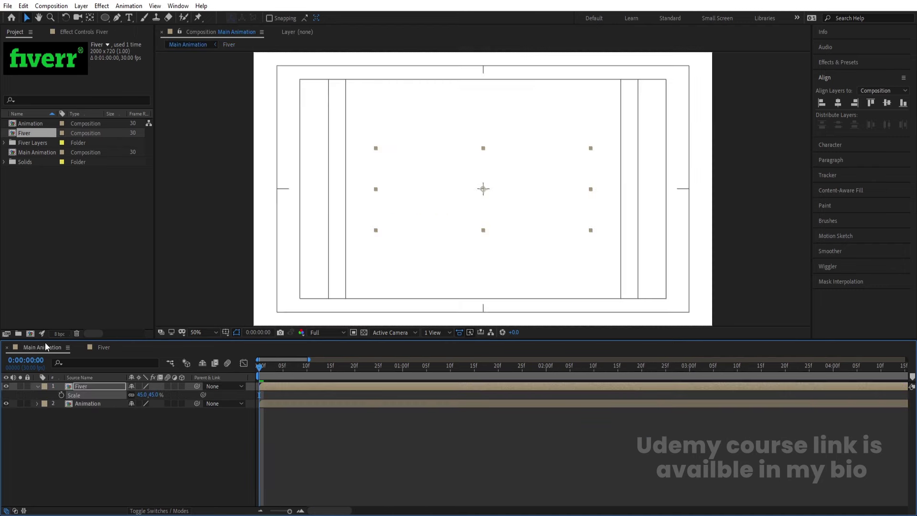
key("space")
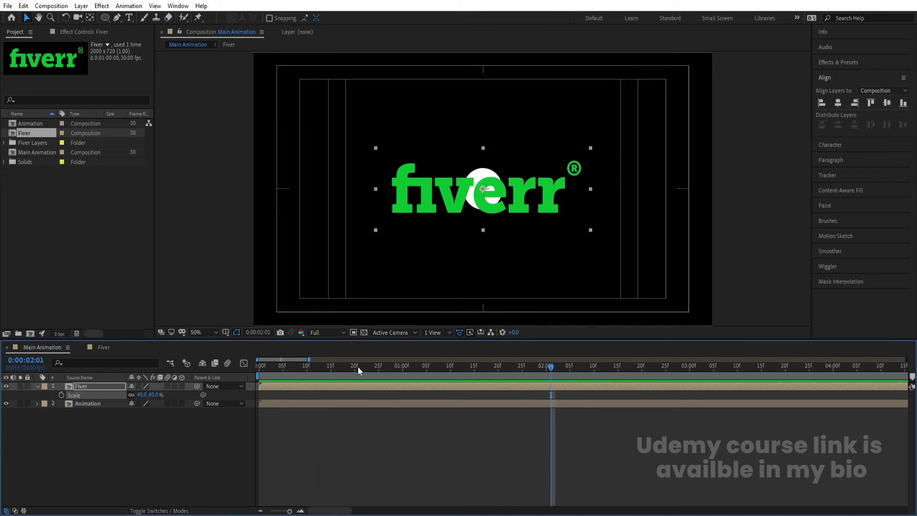
key("alt+bracketleft")
key("space")
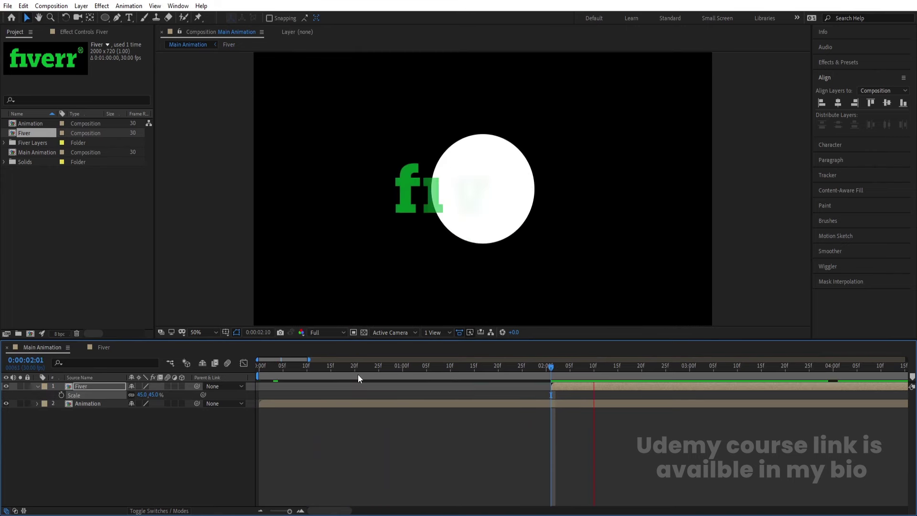
left_click(546, 375)
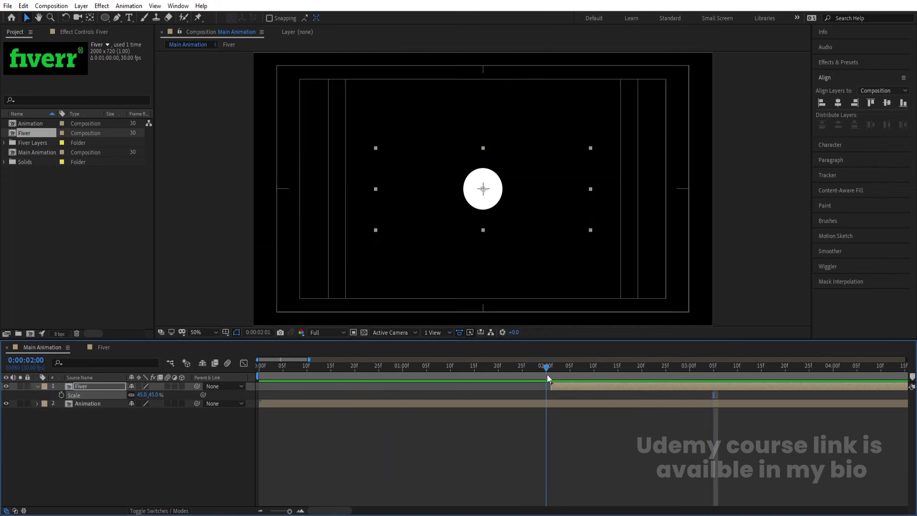
key("space")
left_click(560, 374)
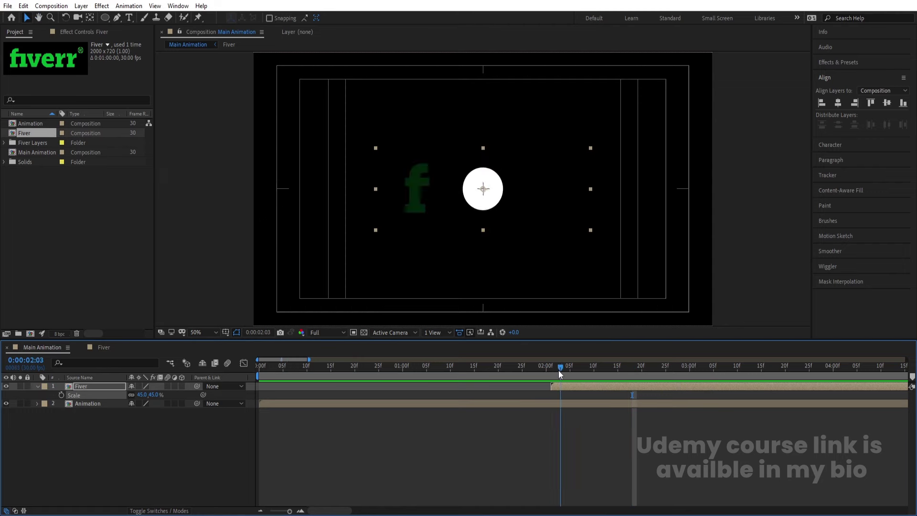
key("space")
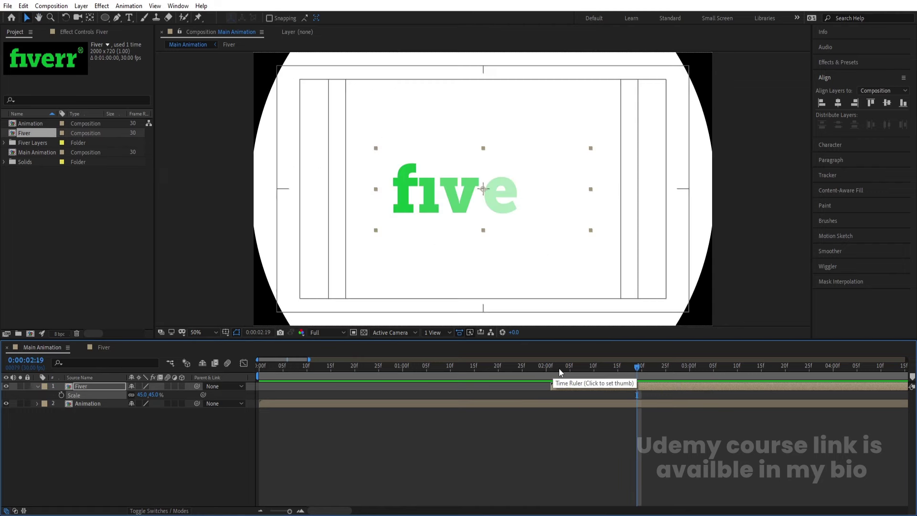
Move the Fiver layer's start to 2:13, while the circle is smaller, and preview the reveal.
left_click_drag(560, 372, 607, 378)
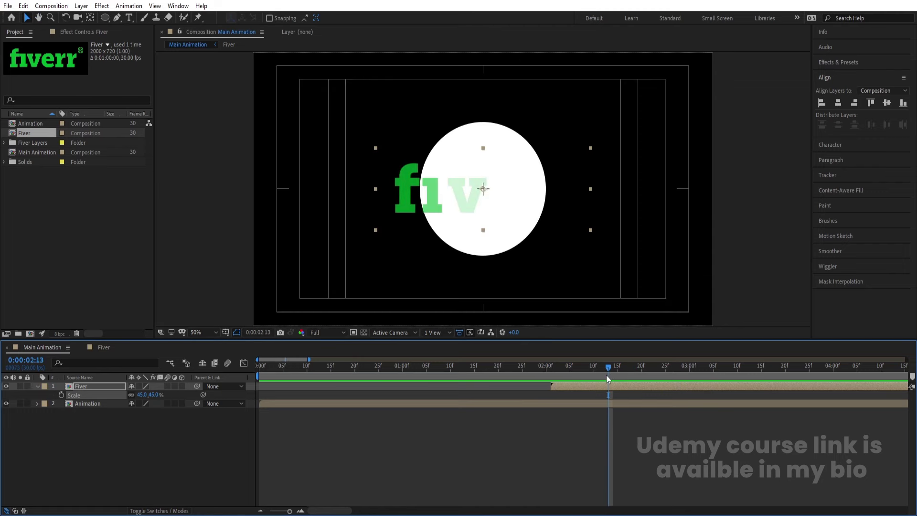
key("bracketleft")
key("space")
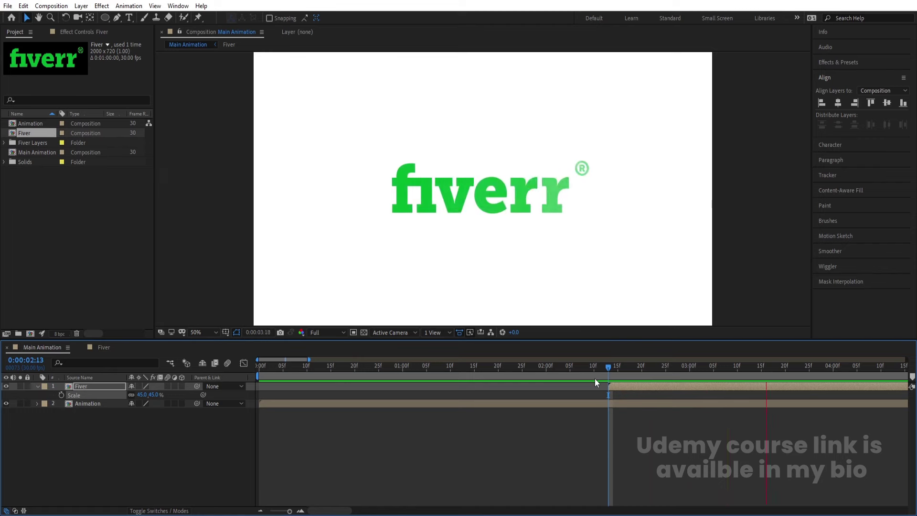
key("space")
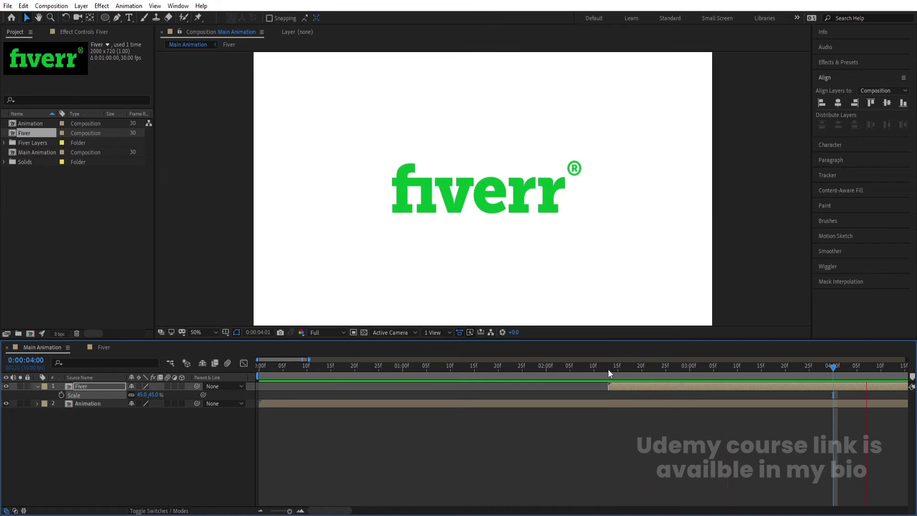
left_click_drag(612, 366, 600, 365)
key("space")
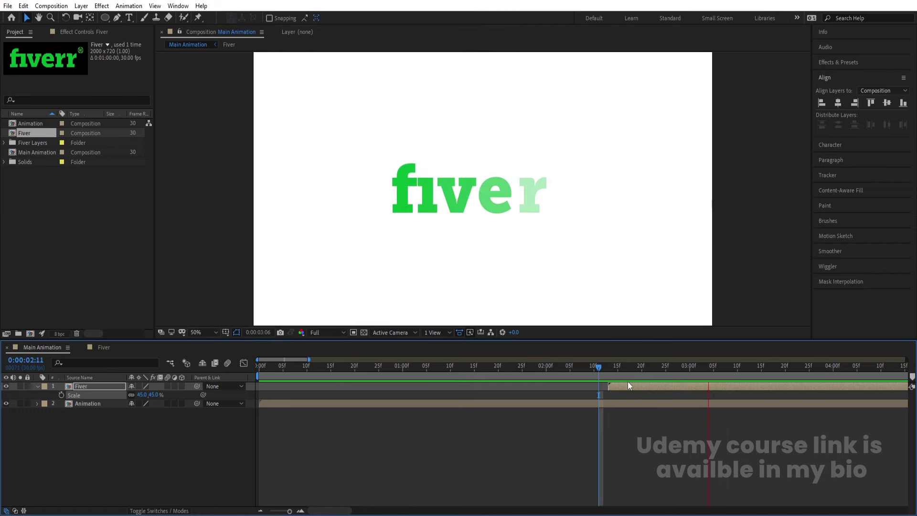
key("space")
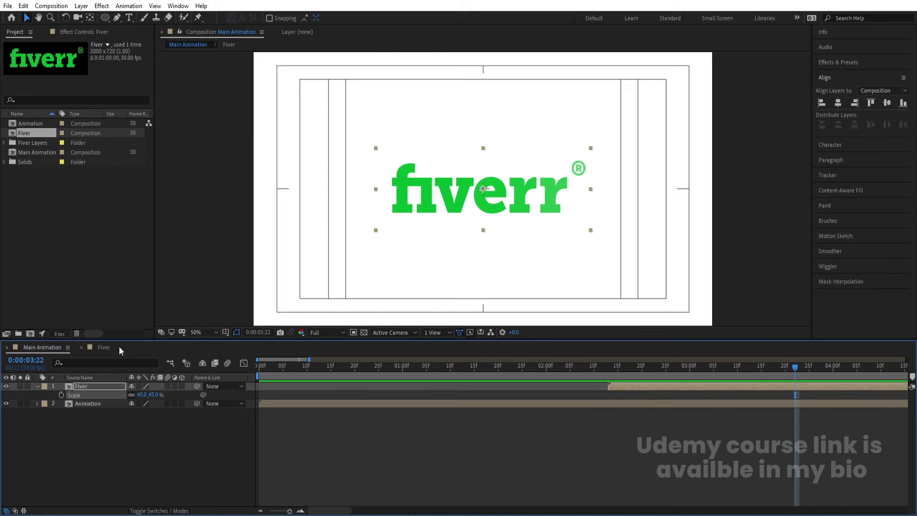
left_click(104, 347)
Trim Layer 10 to start at frame 2 and Layer 9 at frame 4.
left_click_drag(288, 372, 237, 371)
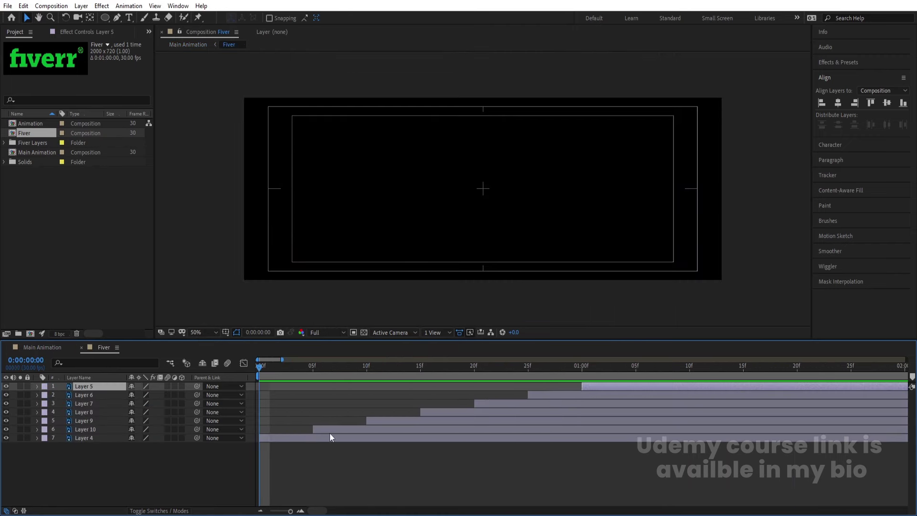
key("equal")
left_click(342, 469)
left_click(303, 368)
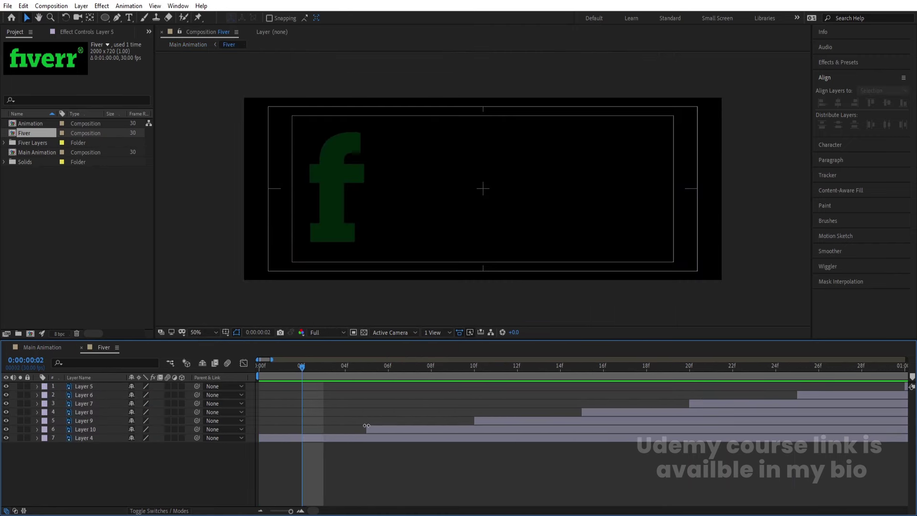
left_click(377, 429)
key("bracketleft")
key("n")
left_click(344, 371)
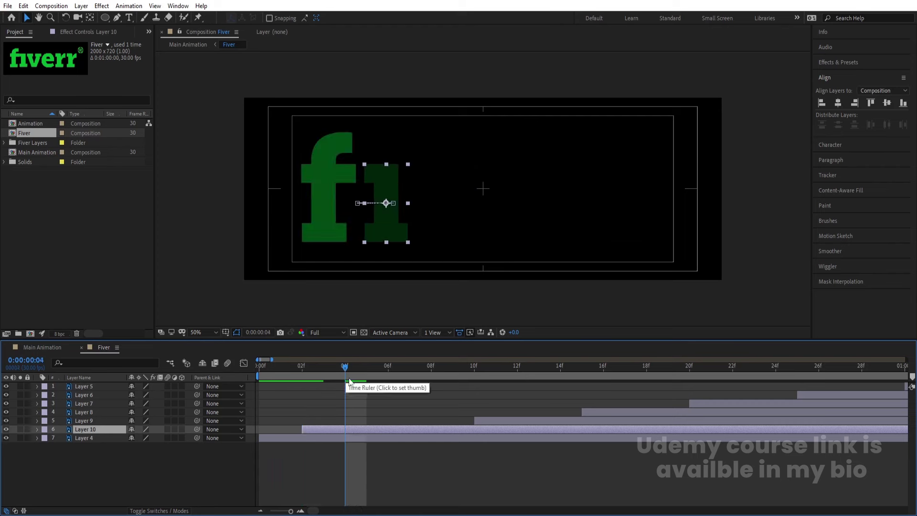
left_click(491, 418)
key("bracketleft")
Start Layer 8 at frame 6, Layer 7 at frame 8 and Layer 6 at frame 10.
left_click(388, 366)
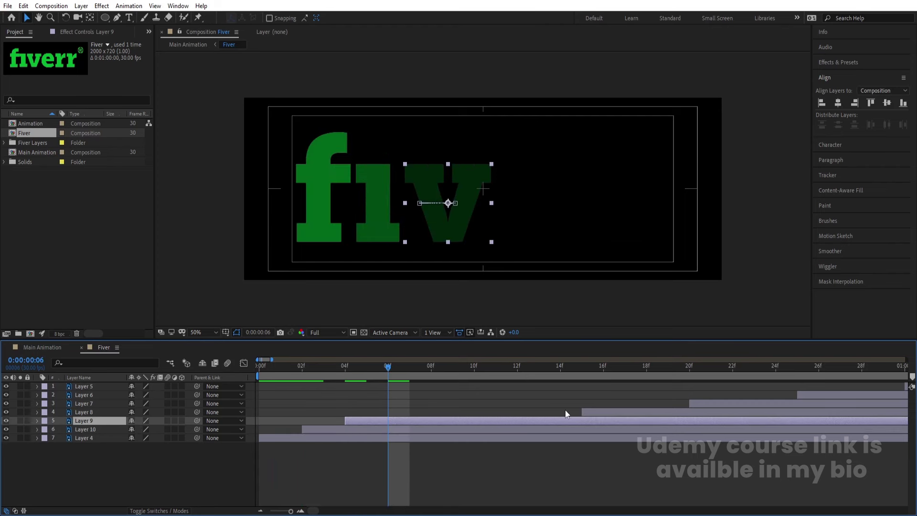
left_click(615, 413)
key("bracketleft")
left_click(431, 365)
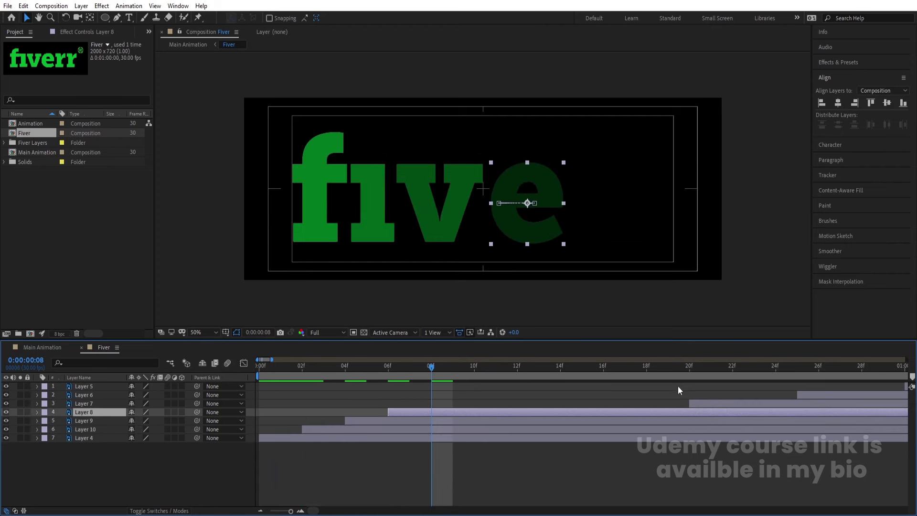
left_click(700, 406)
key("bracketleft")
left_click(474, 367)
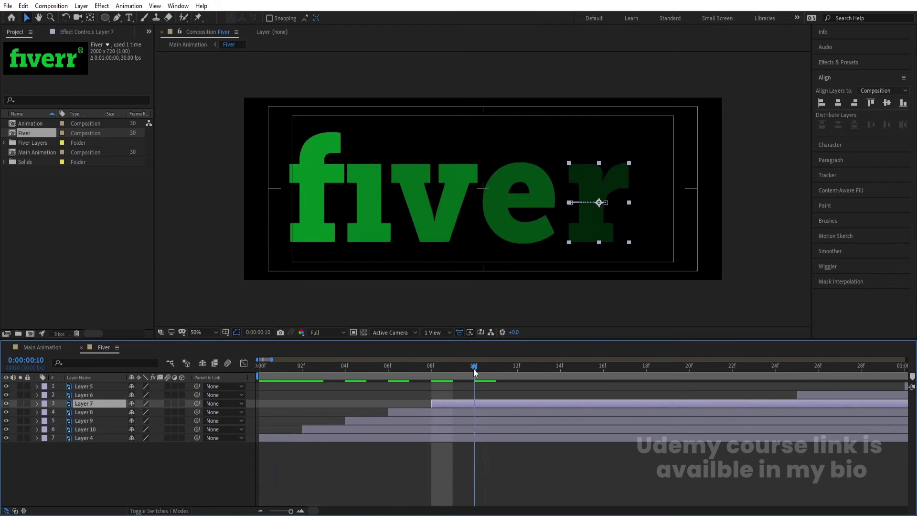
left_click(817, 395)
key("bracketleft")
left_click(517, 366)
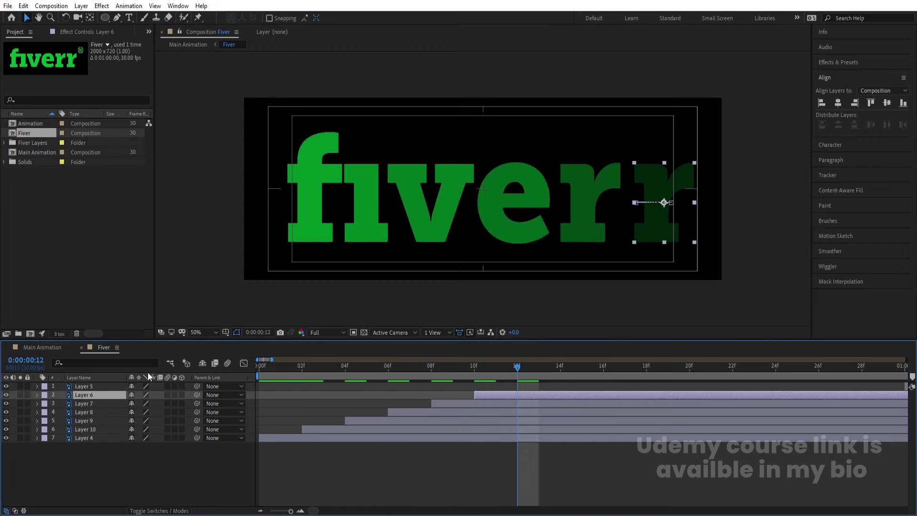
Apply the Tint effect to the Animation layer in Main Animation.
key("shift+comma")
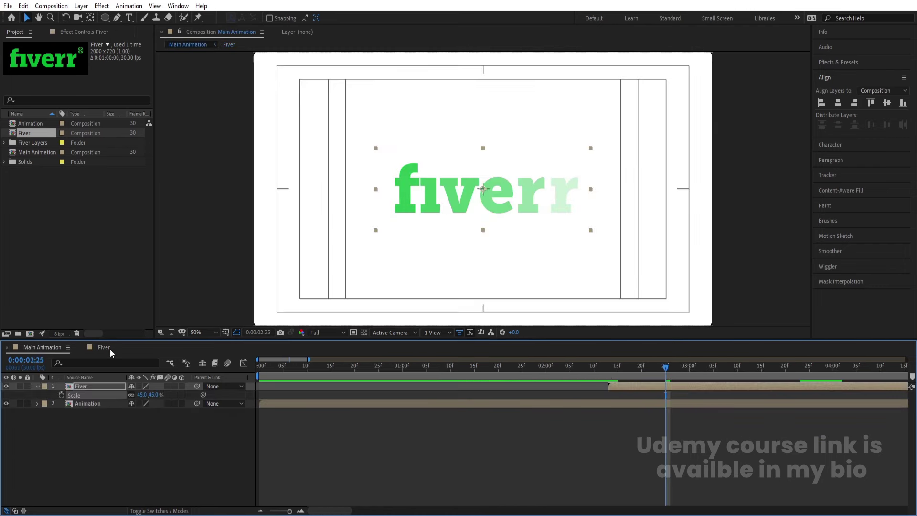
left_click_drag(609, 365, 603, 366)
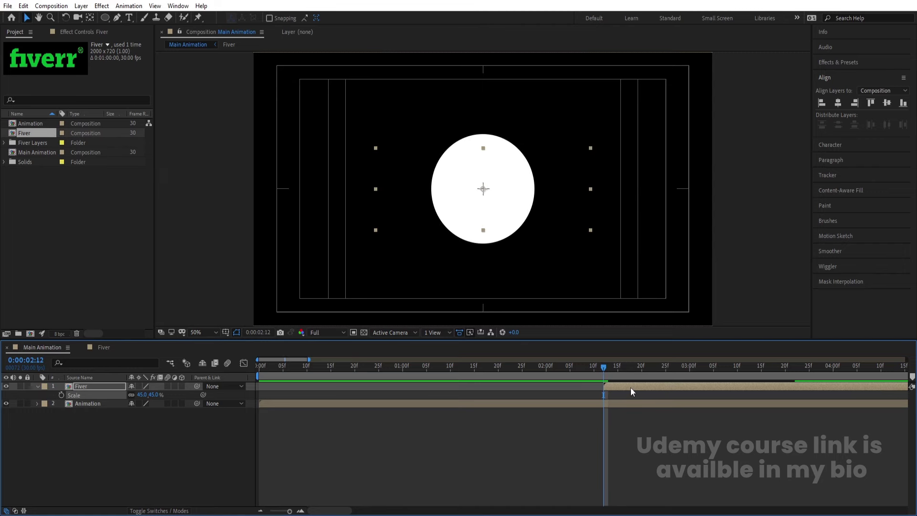
key("space")
left_click_drag(599, 371, 566, 368)
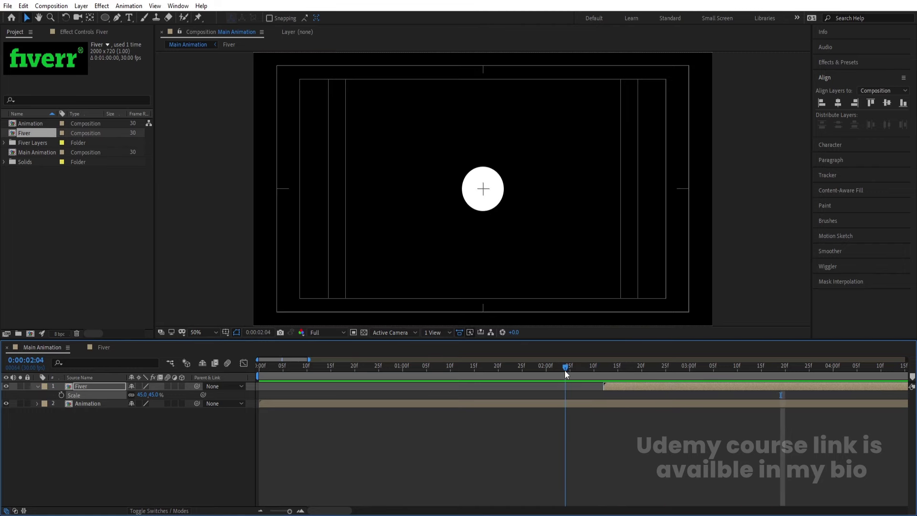
left_click(561, 403)
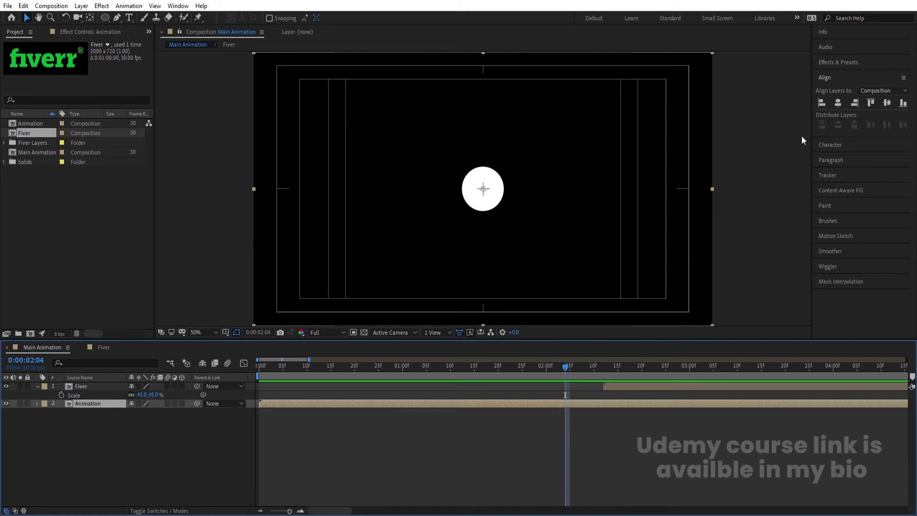
left_click(845, 62)
left_click(846, 75)
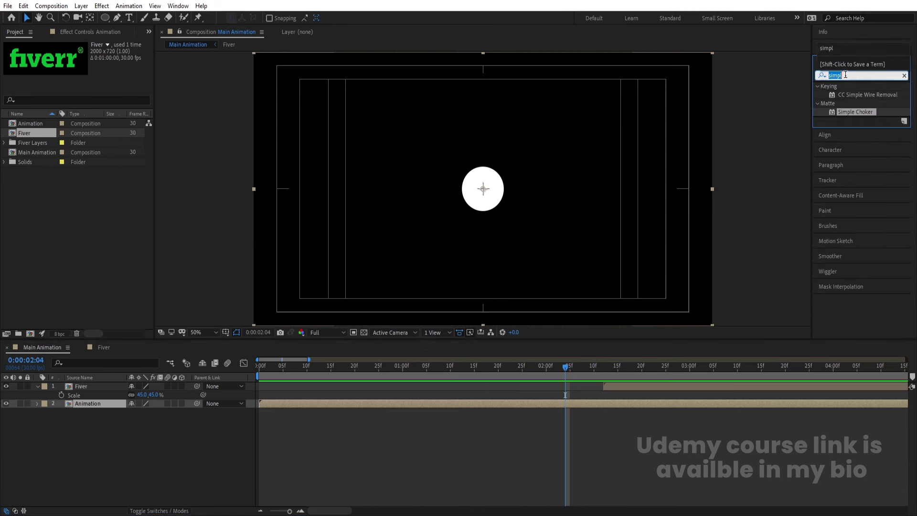
type("tint")
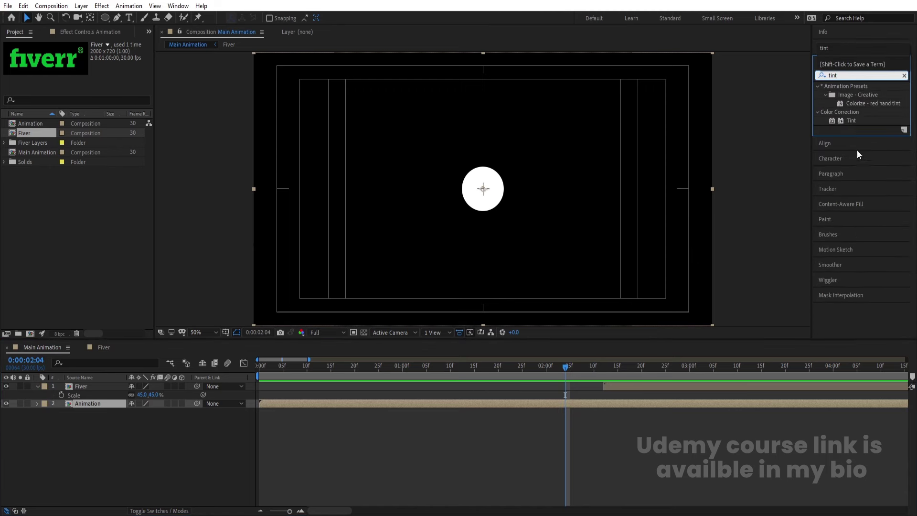
double_click(848, 121)
Set Tint's Map Black To the logo's green with the eyedropper and preview it.
left_click_drag(606, 372, 646, 367)
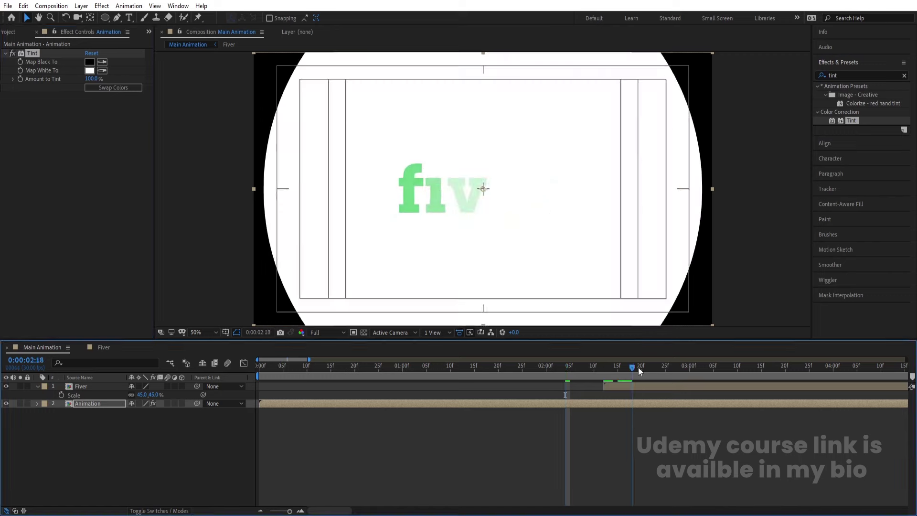
left_click(104, 64)
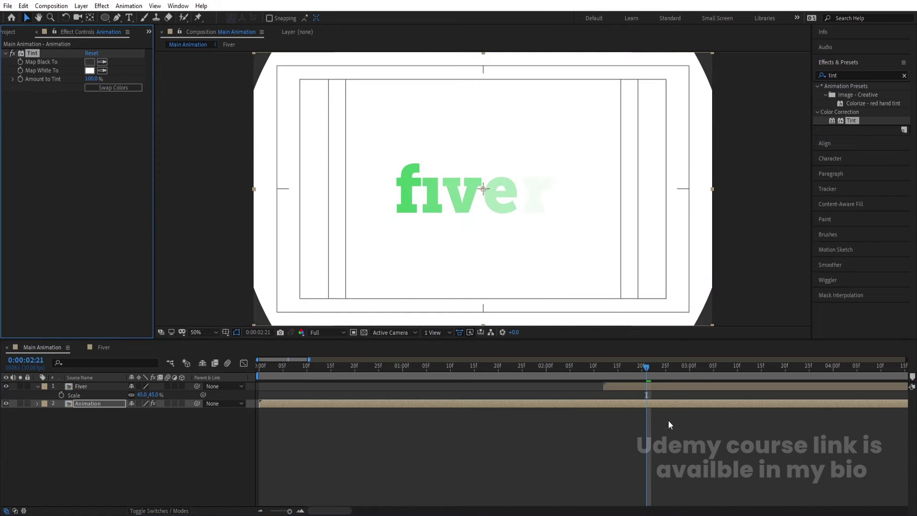
key("space")
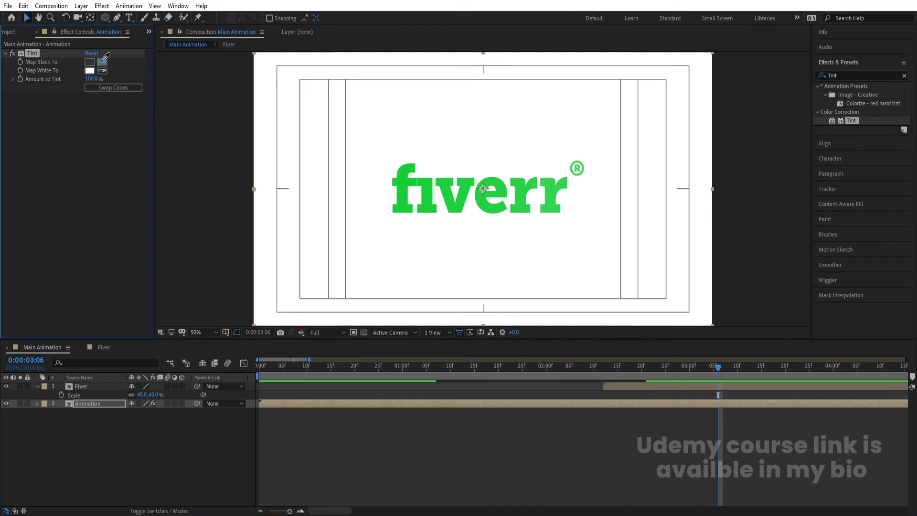
left_click(274, 372)
key("space")
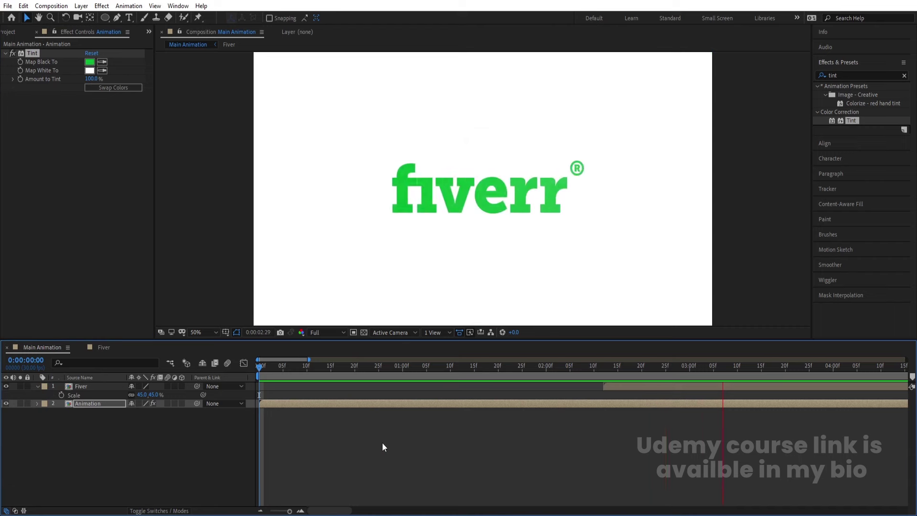
key("space")
key("minus")
key("minus")
left_click_drag(401, 369, 390, 366)
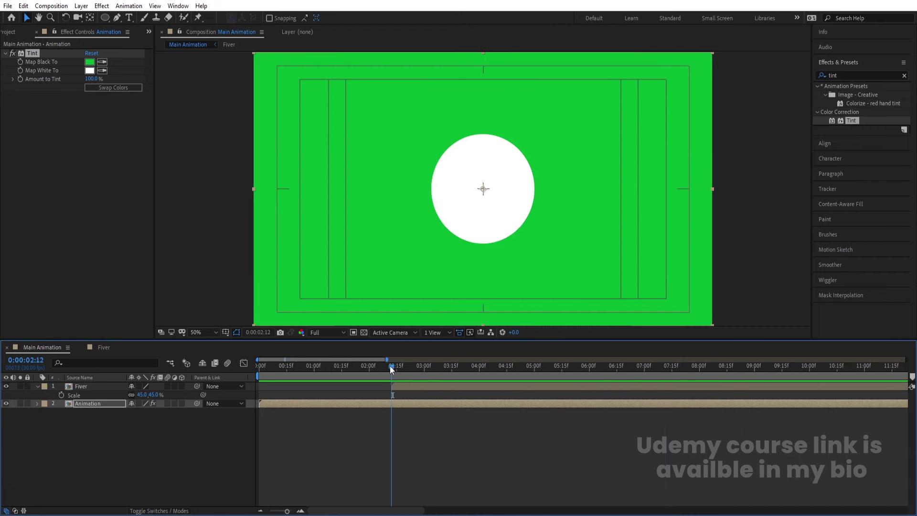
Add a smaller Scale keyframe to the Fiver layer and move it to about 10:00.
left_click(102, 386)
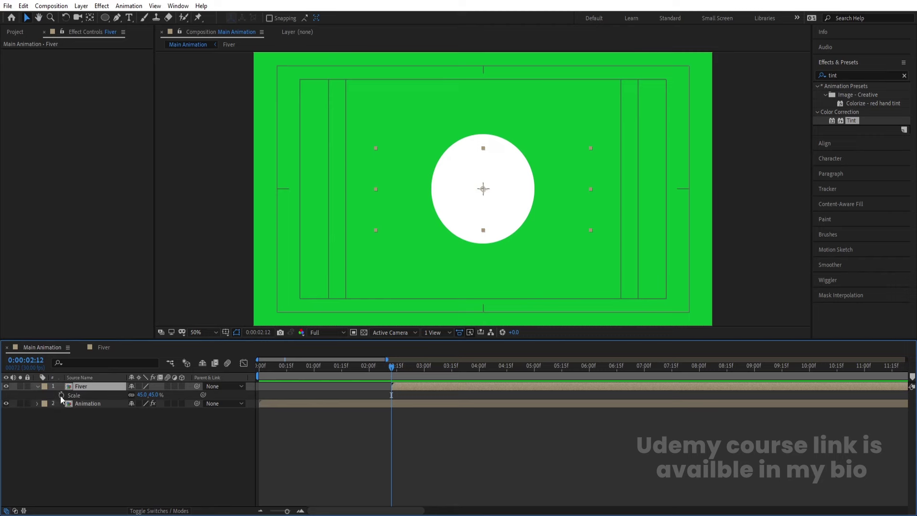
left_click_drag(459, 374, 533, 377)
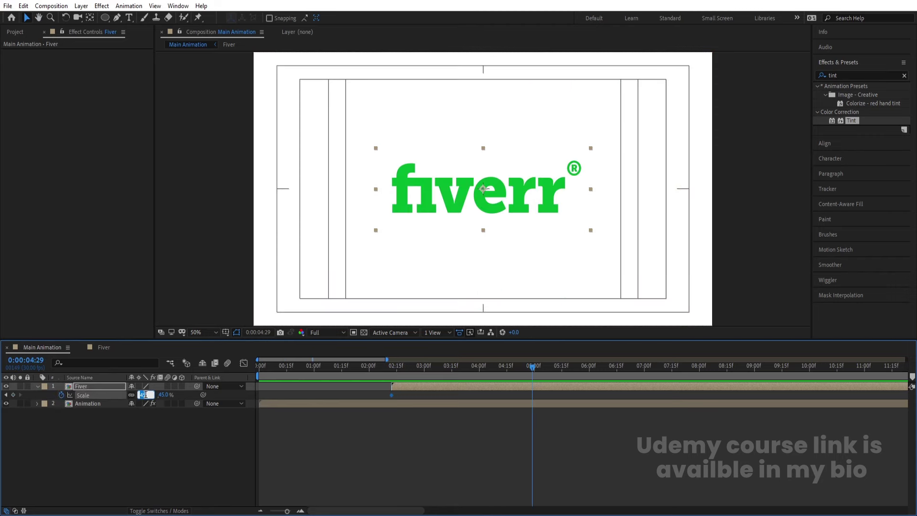
type("35")
key("Return")
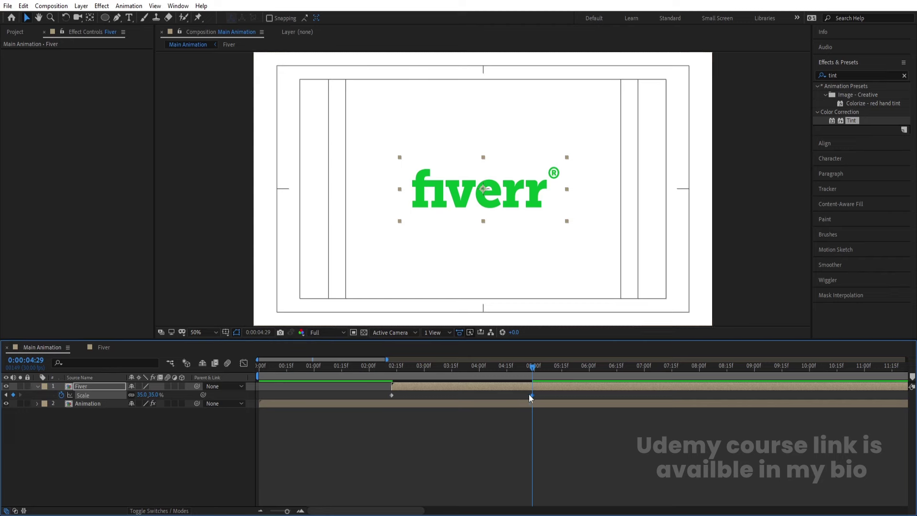
left_click_drag(532, 395, 700, 395)
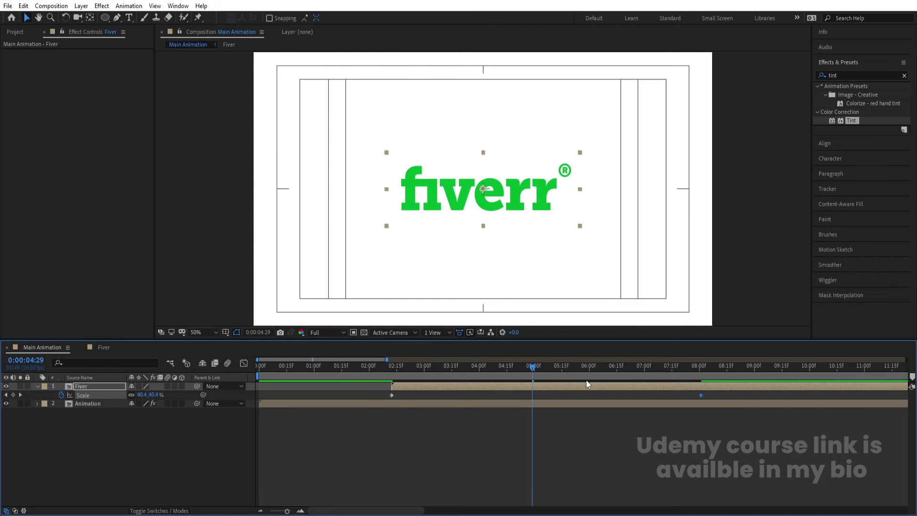
left_click_drag(520, 370, 197, 369)
key("space")
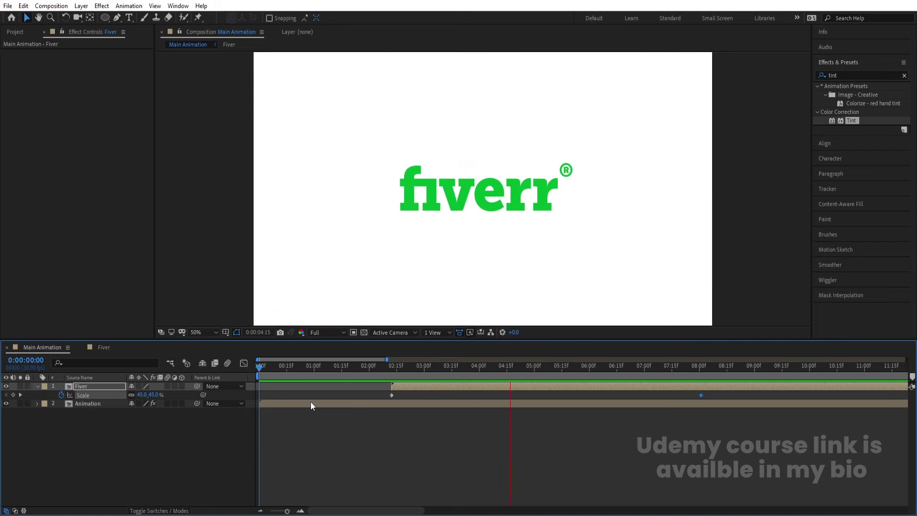
left_click(501, 387)
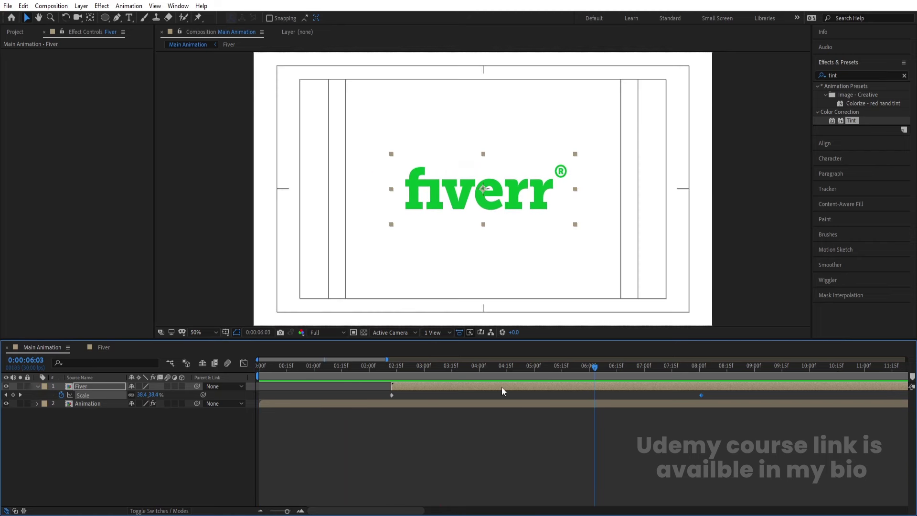
left_click_drag(700, 395, 812, 397)
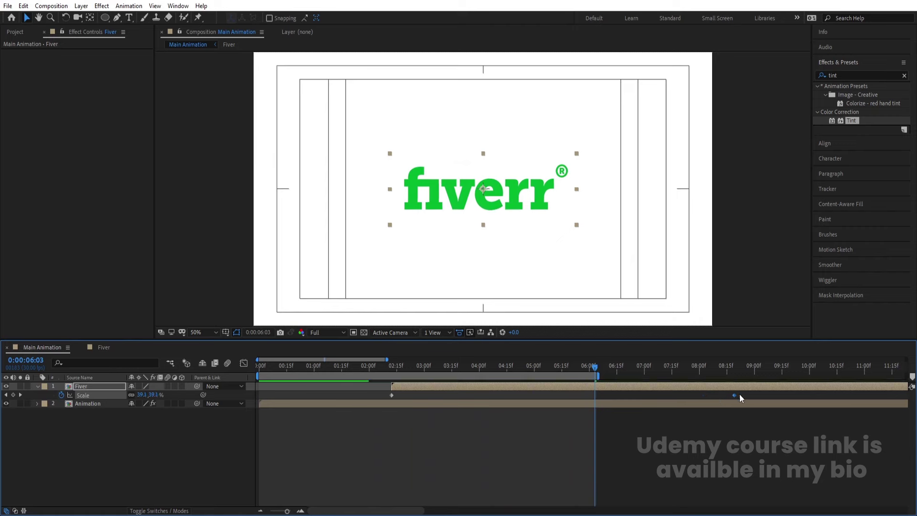
key("space")
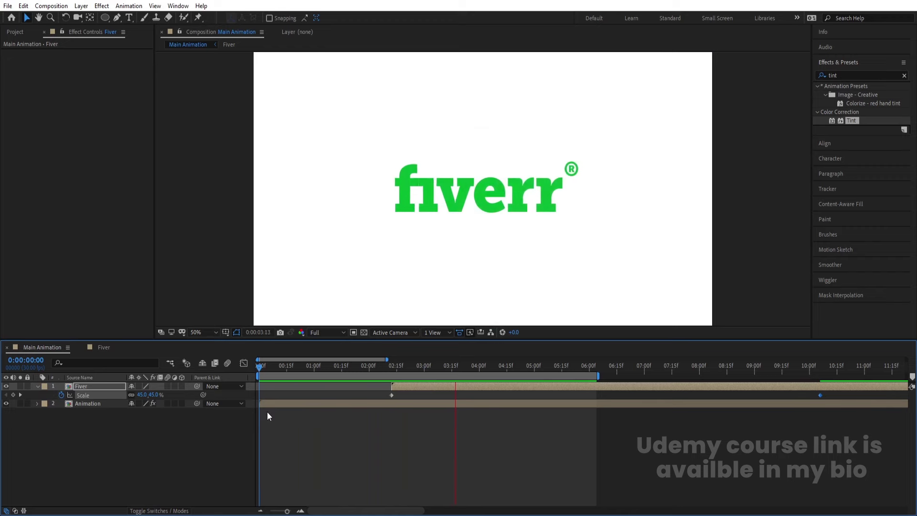
key("space")
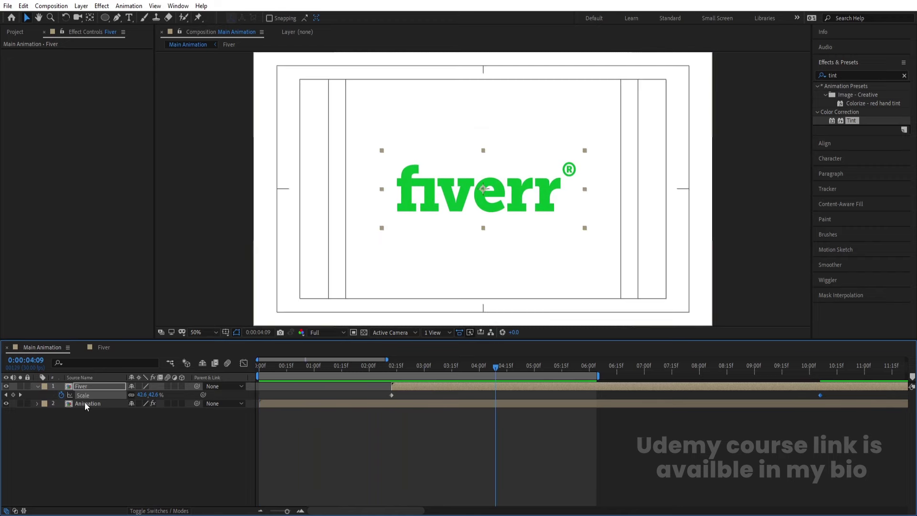
double_click(85, 404)
key("ctrl+a")
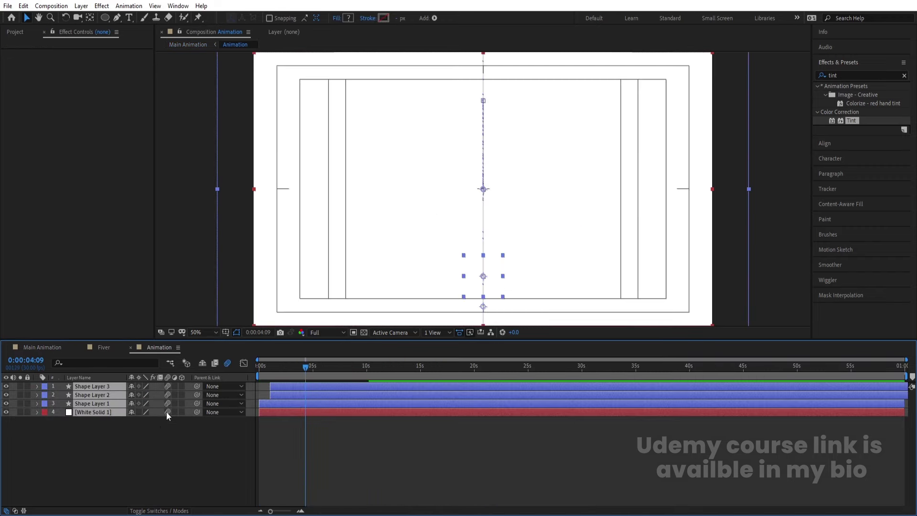
left_click(161, 423)
left_click(106, 350)
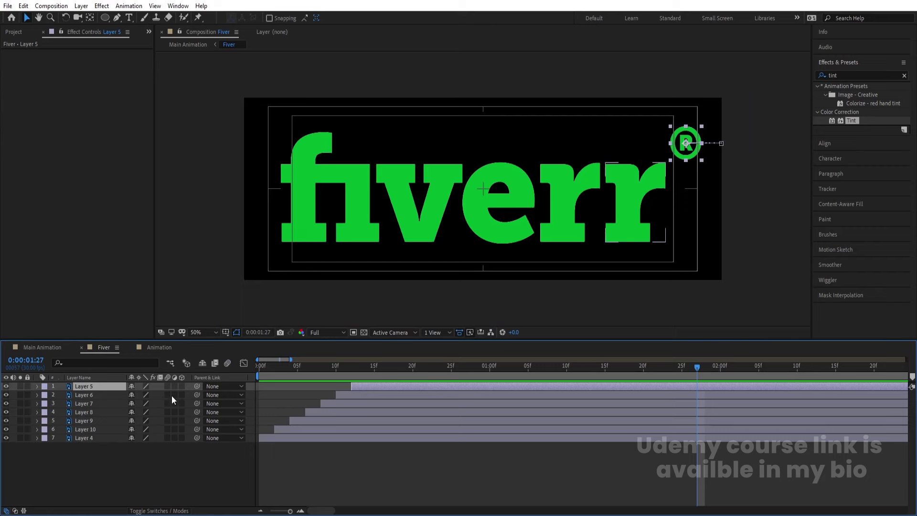
key("shift+comma")
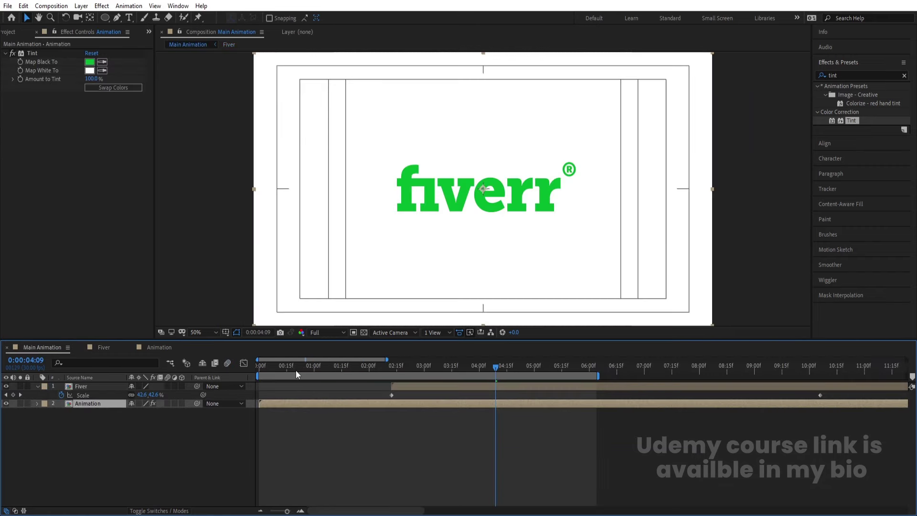
key("space")
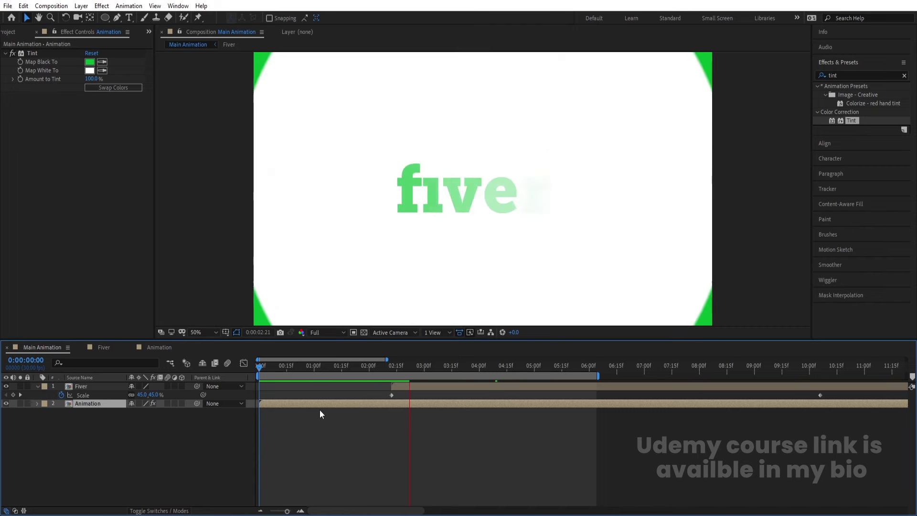
key("space")
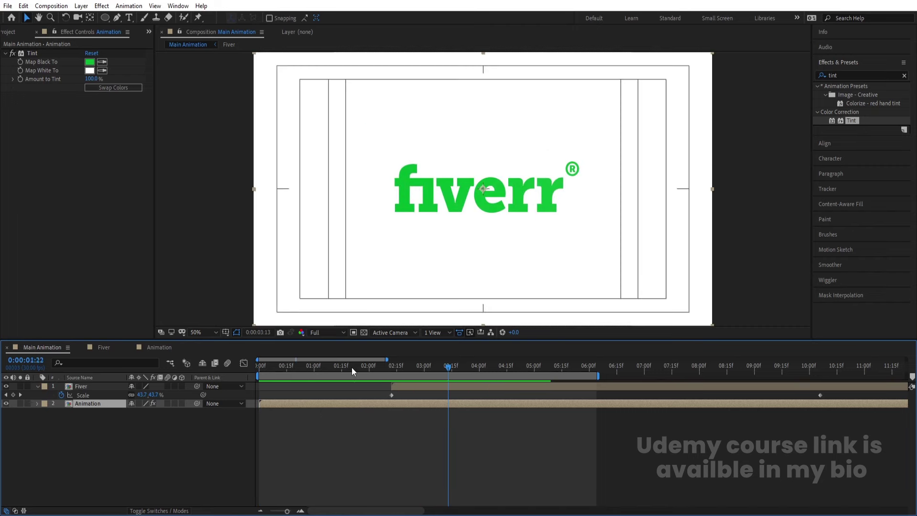
key("space")
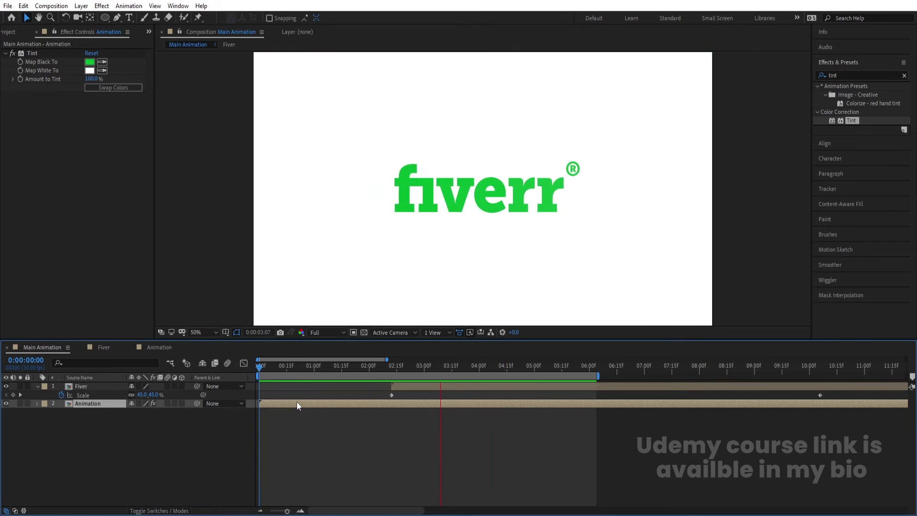
key("space")
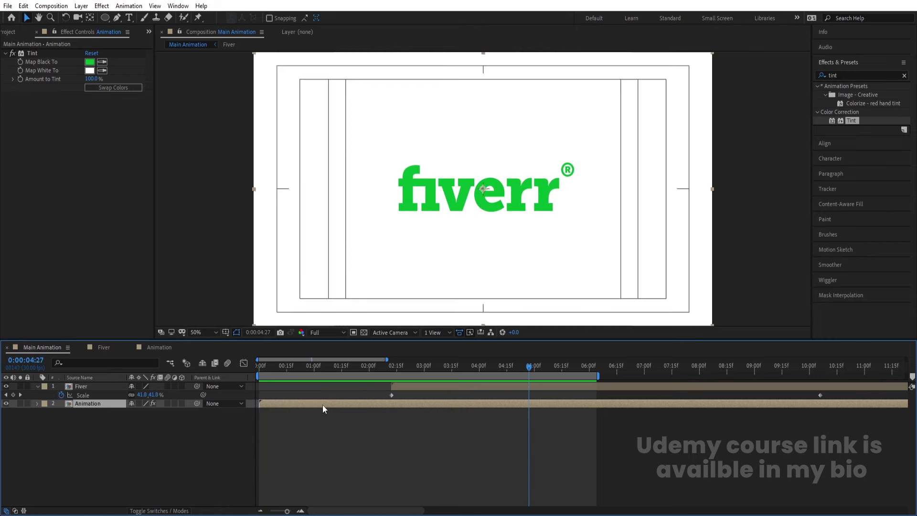